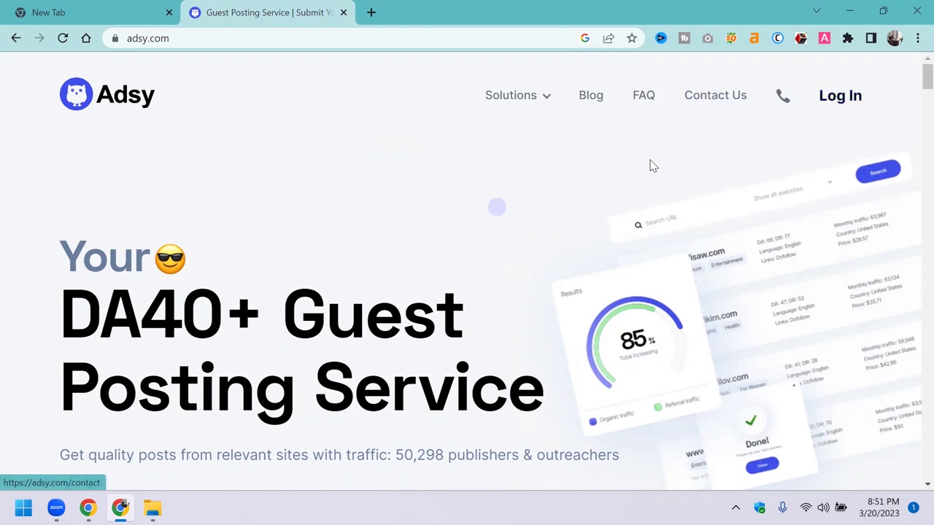
- View the sign-up form with its email, Facebook and Google options, and close it without registering
scroll(558, 200, "down", 5)
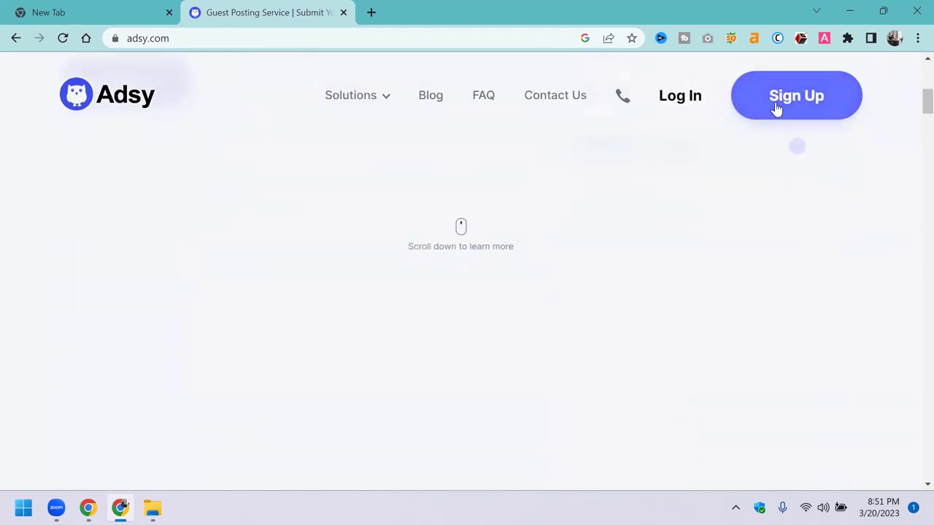
left_click(776, 107)
left_click(366, 386)
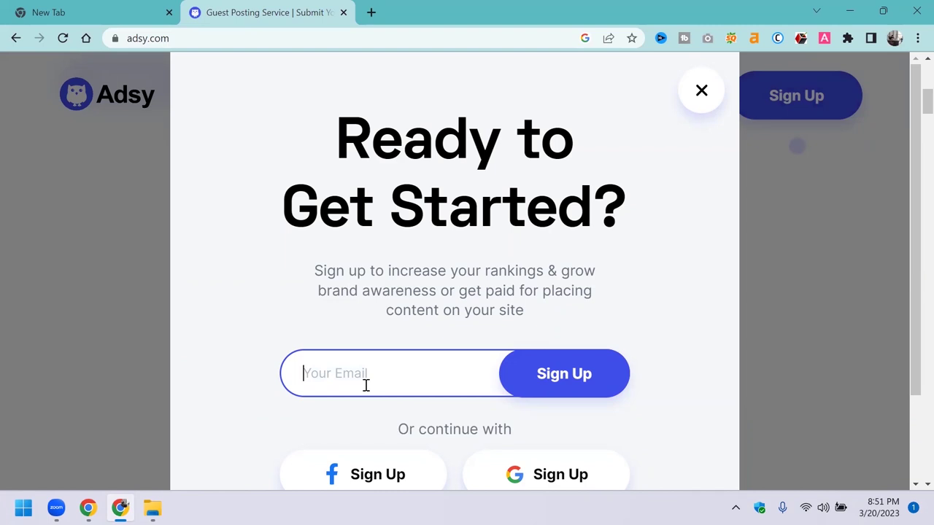
scroll(438, 340, "down", 2)
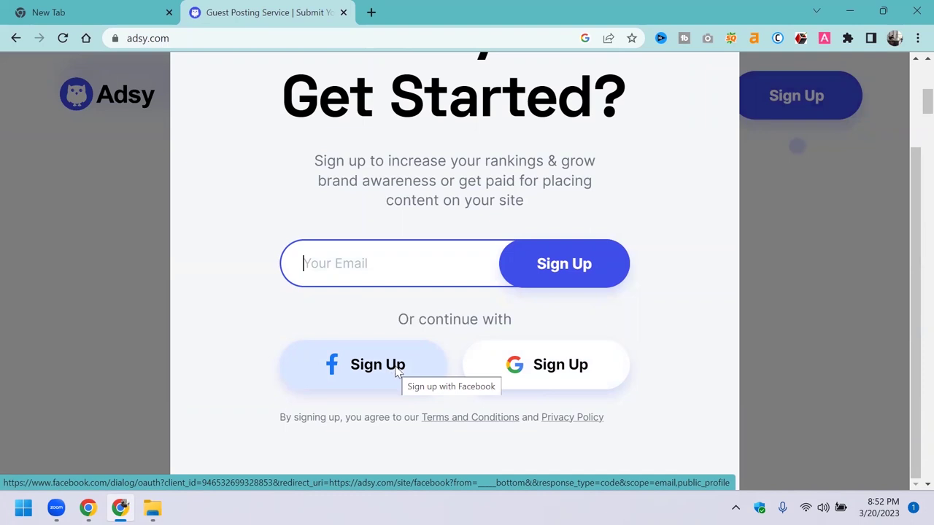
scroll(397, 370, "up", 2)
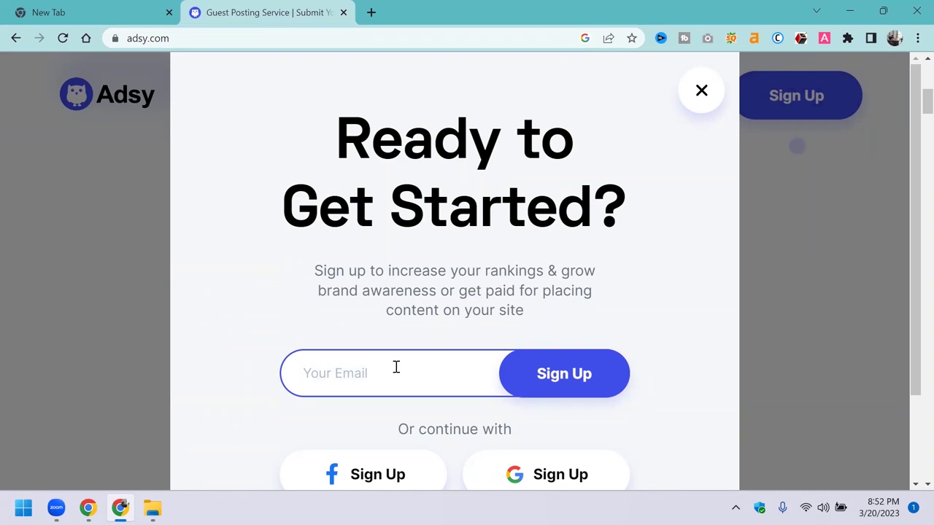
left_click(706, 92)
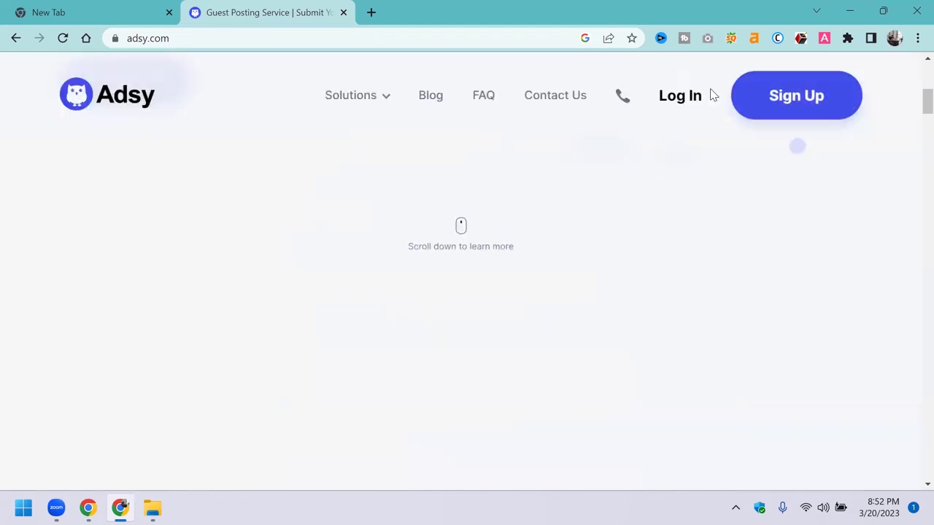
- Go to the Adsy account login and close the other browser tabs
left_click(693, 102)
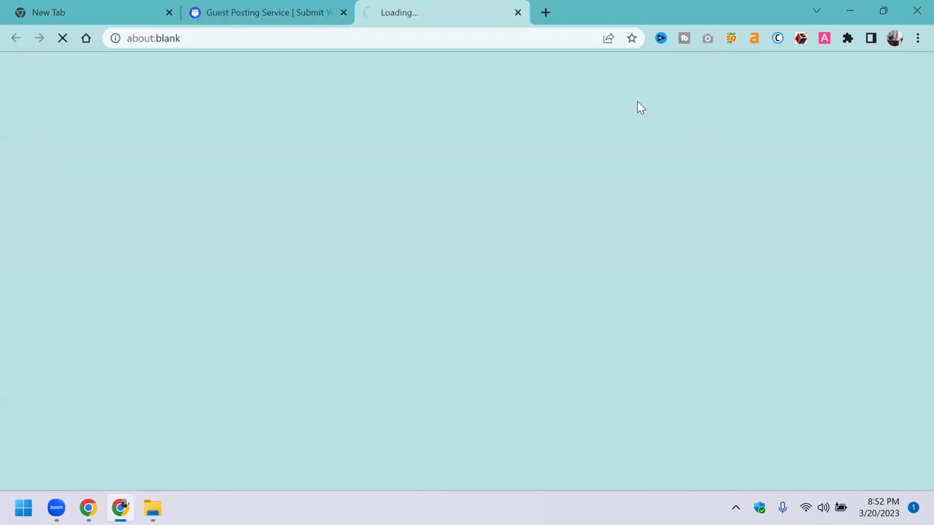
left_click(344, 12)
left_click(124, 9)
left_click(169, 12)
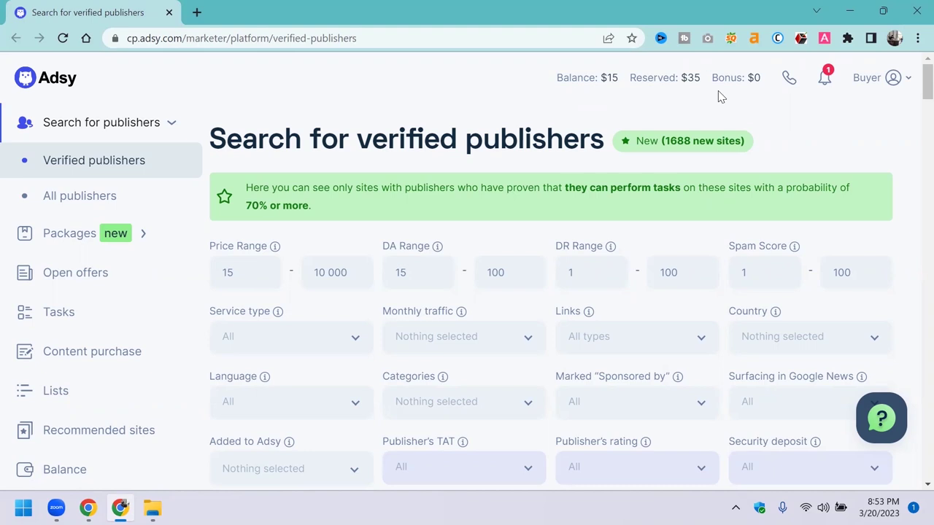
- View and close the callback request form, and check the new message in the unread notifications
left_click(788, 80)
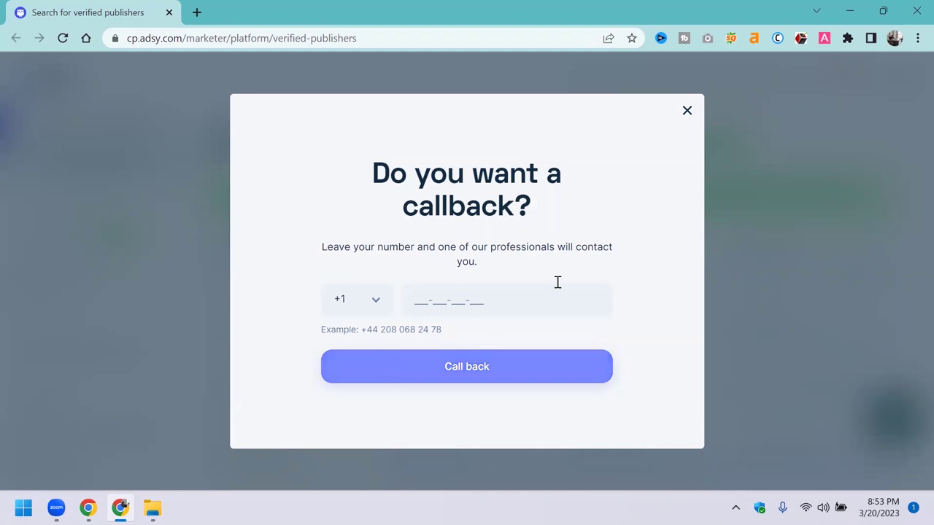
left_click(686, 112)
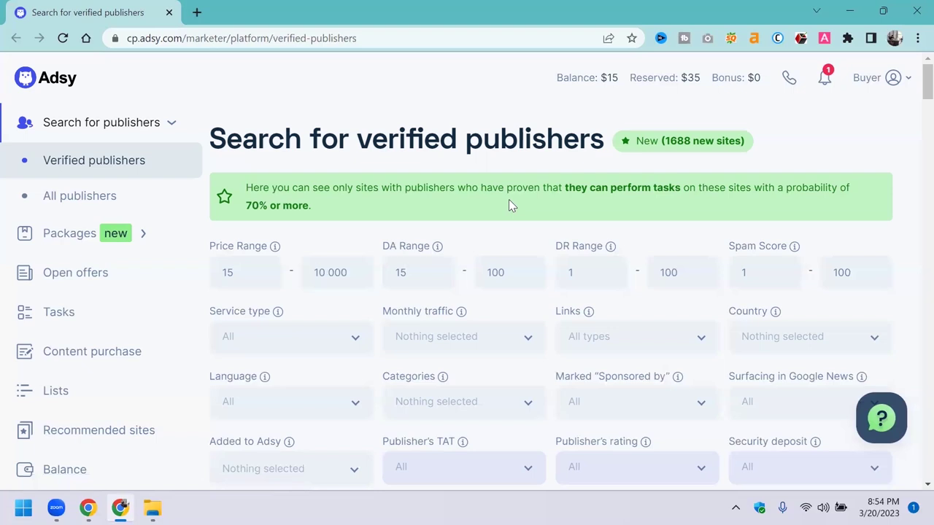
left_click(824, 80)
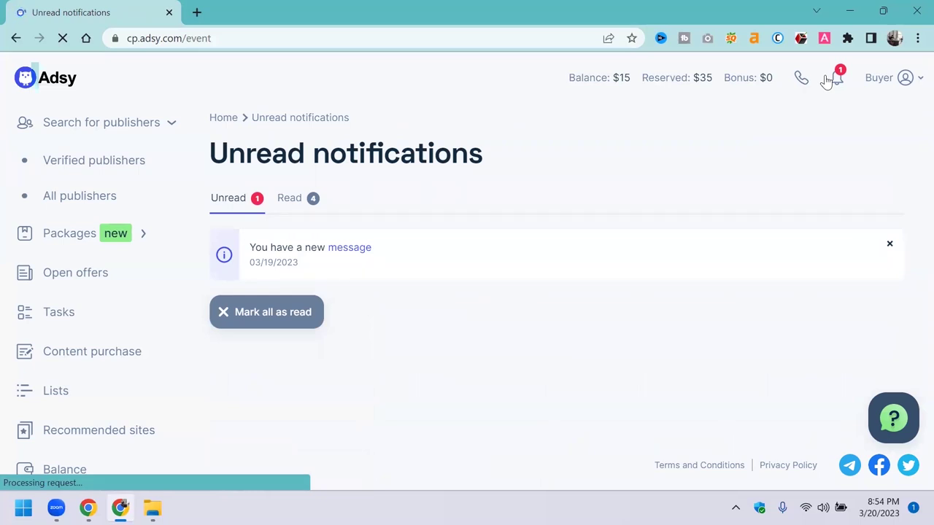
mouse_move(904, 77)
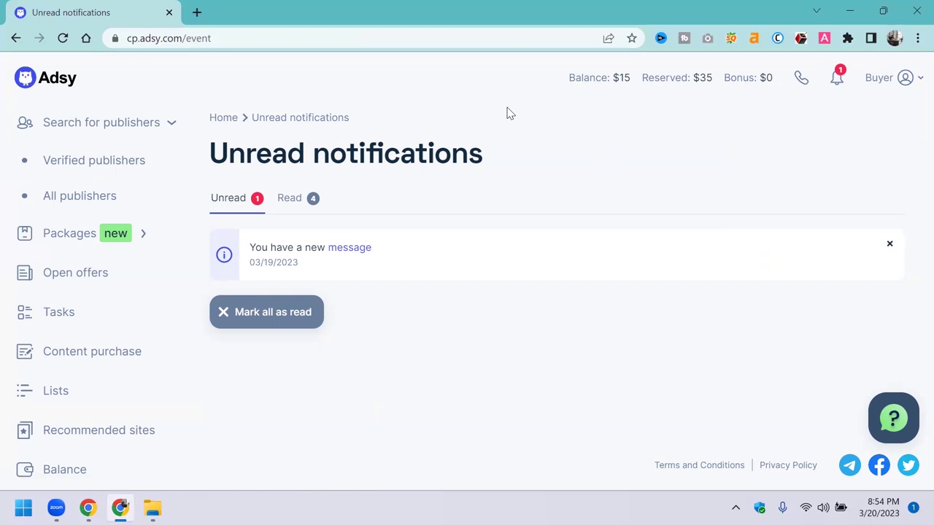
left_click(836, 79)
left_click(356, 249)
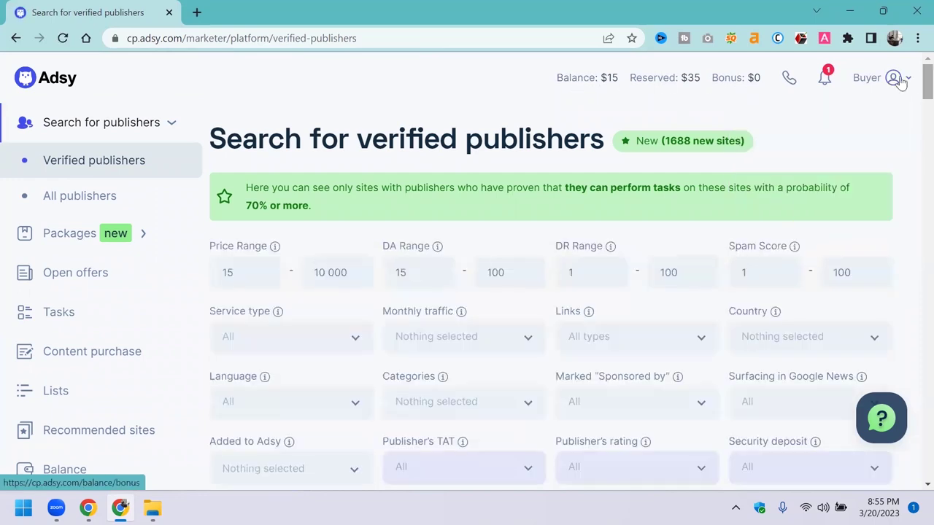
- Open the account's main balance page and bring up the Add funds form
mouse_move(894, 82)
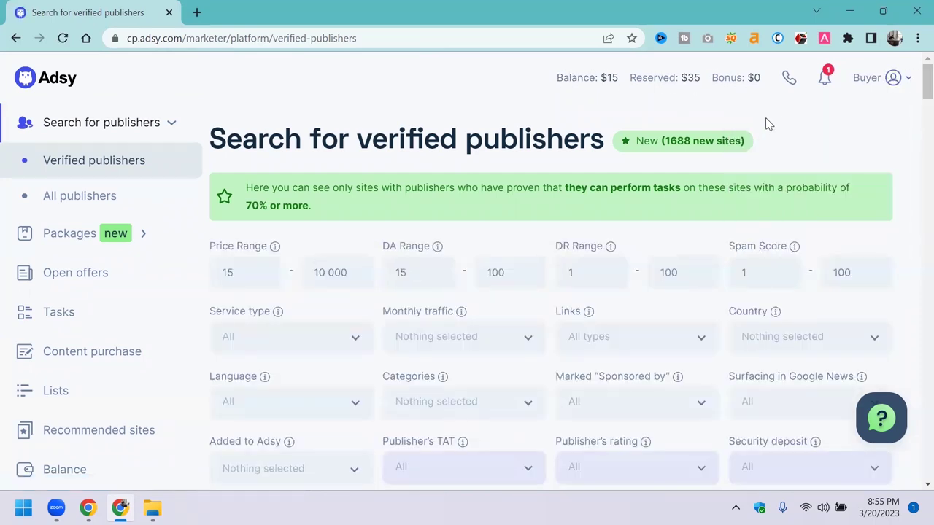
left_click(577, 78)
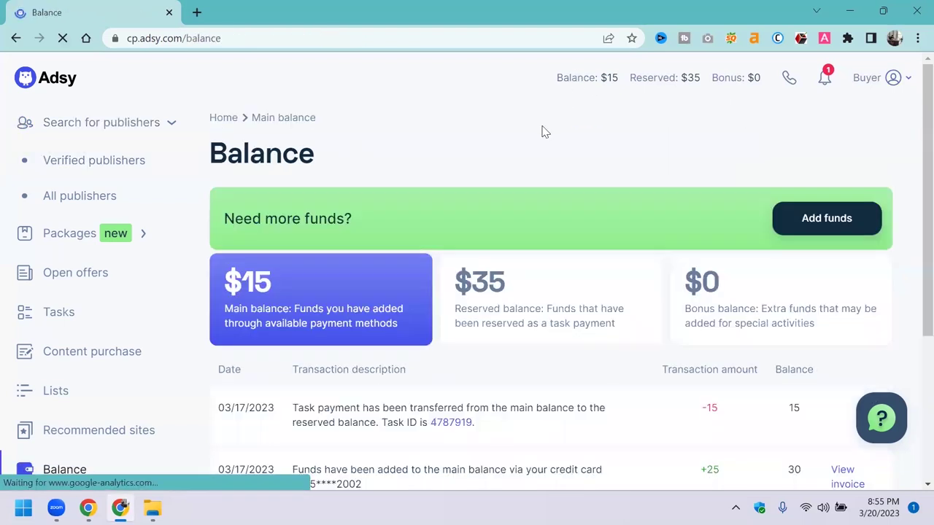
mouse_move(893, 79)
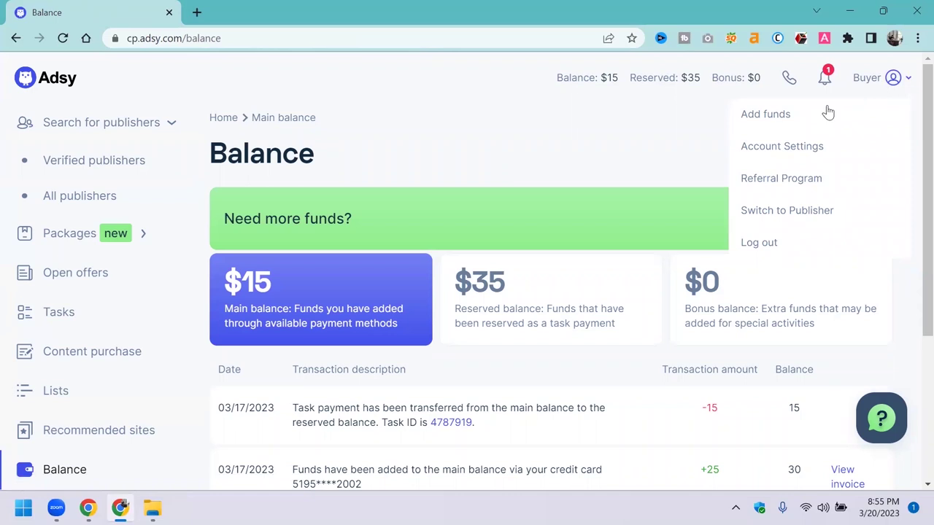
left_click(752, 115)
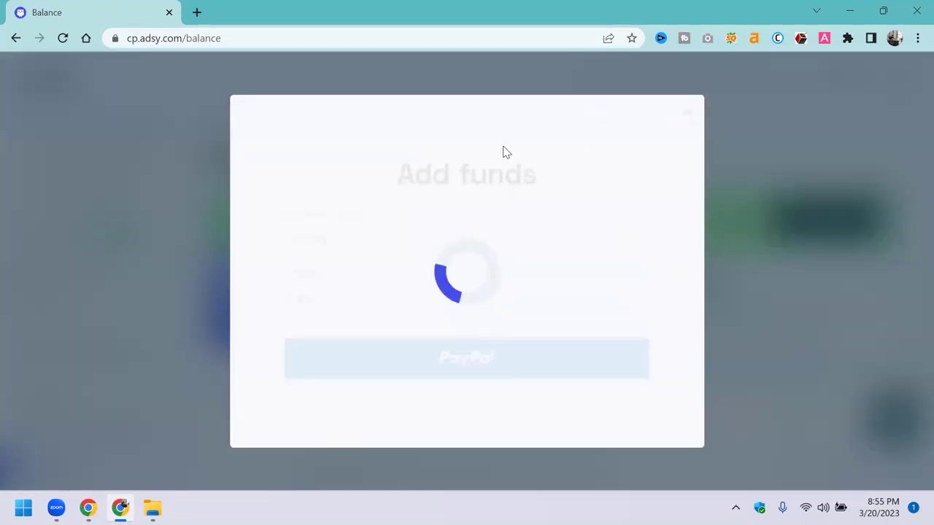
- Review the available payment methods and choose Cryptocurrencies for adding funds
left_click(339, 245)
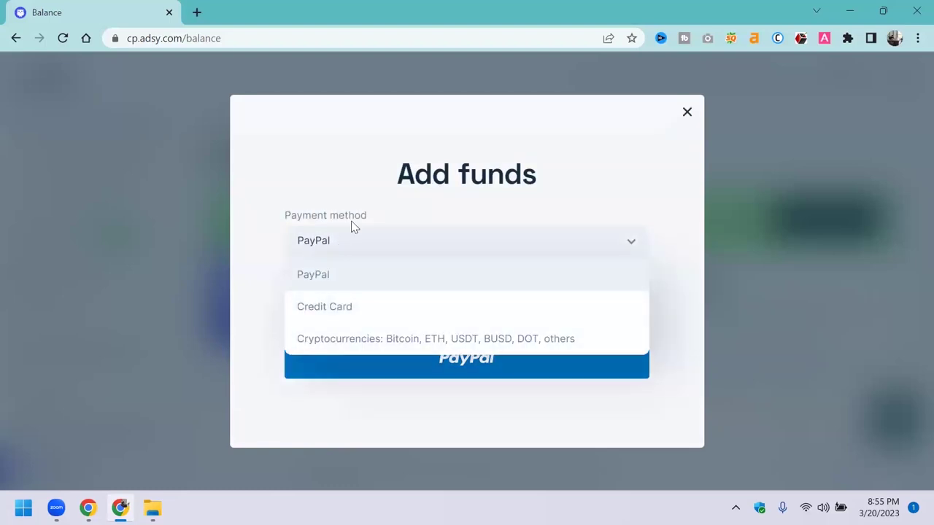
left_click(373, 195)
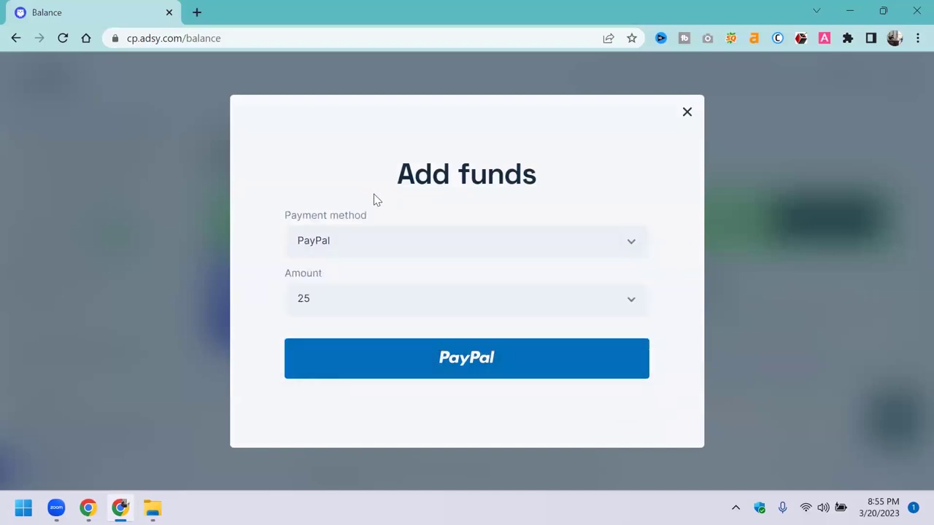
left_click(343, 252)
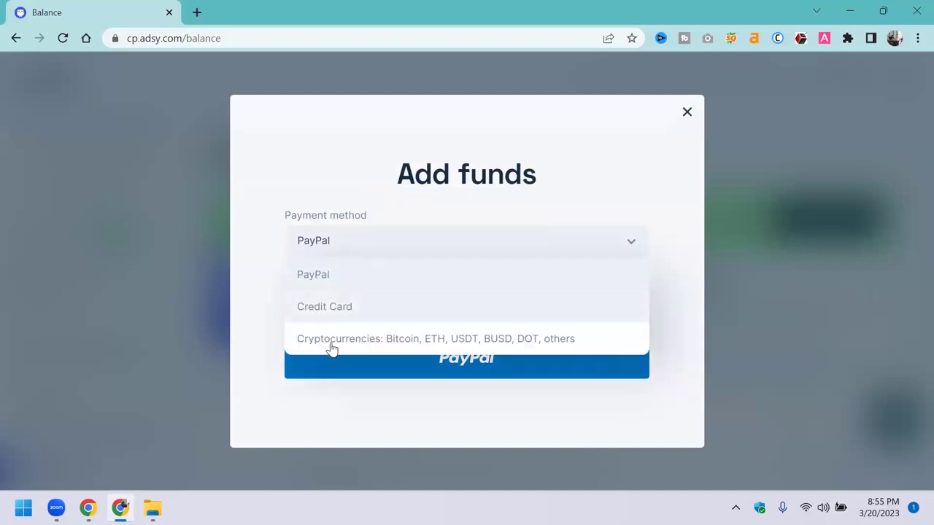
left_click(234, 215)
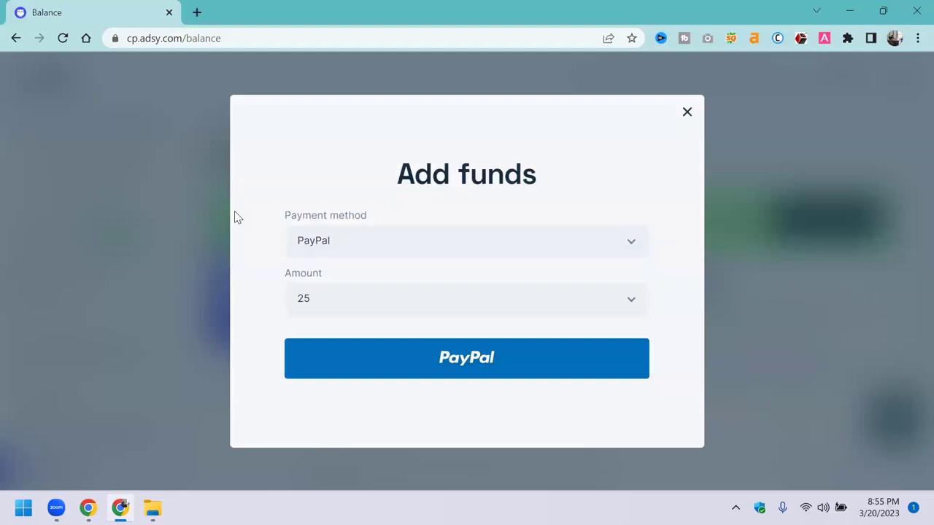
left_click(357, 242)
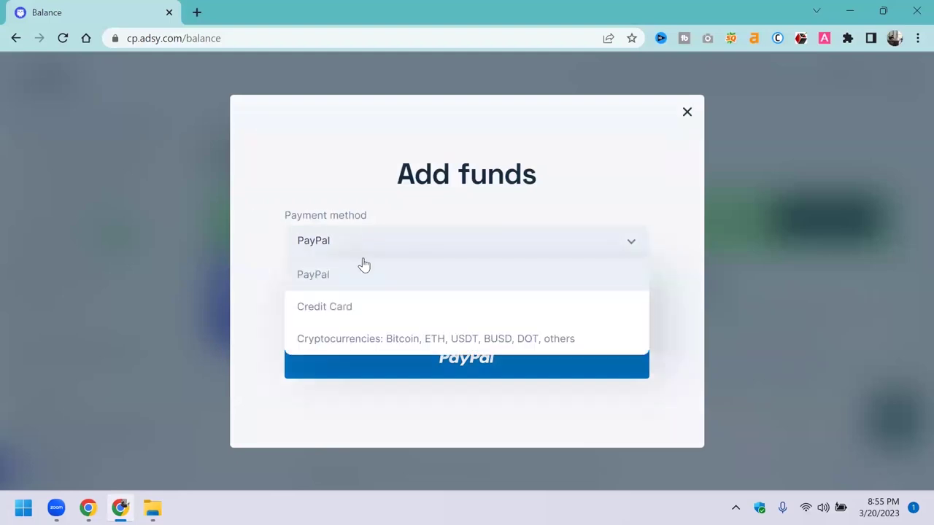
left_click(382, 338)
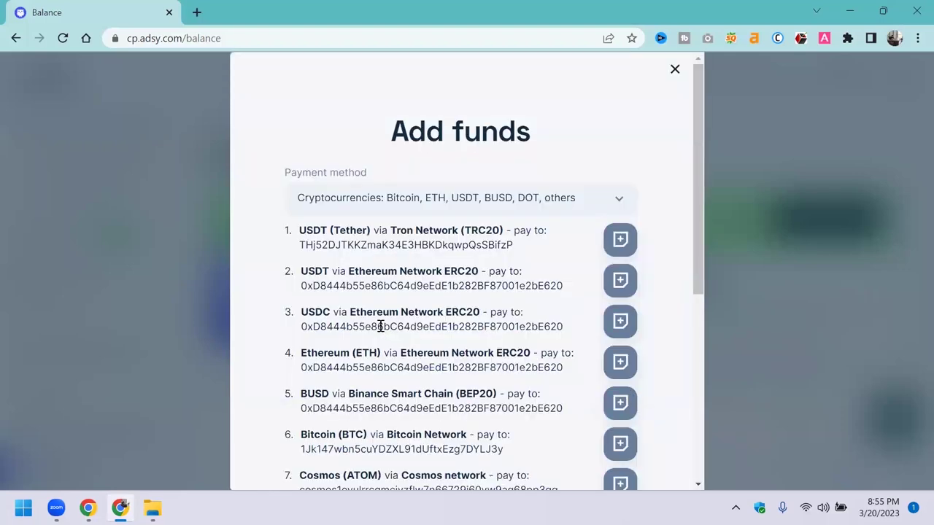
- Copy the wallet address for USDT via Tron Network (TRC20) and close the Add funds form
left_click(621, 243)
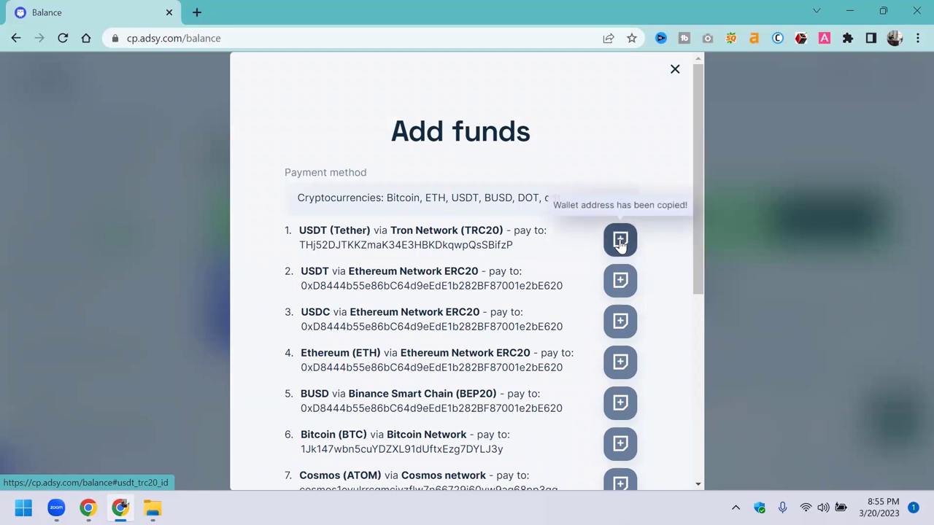
scroll(432, 245, "down", 1)
scroll(431, 245, "up", 1)
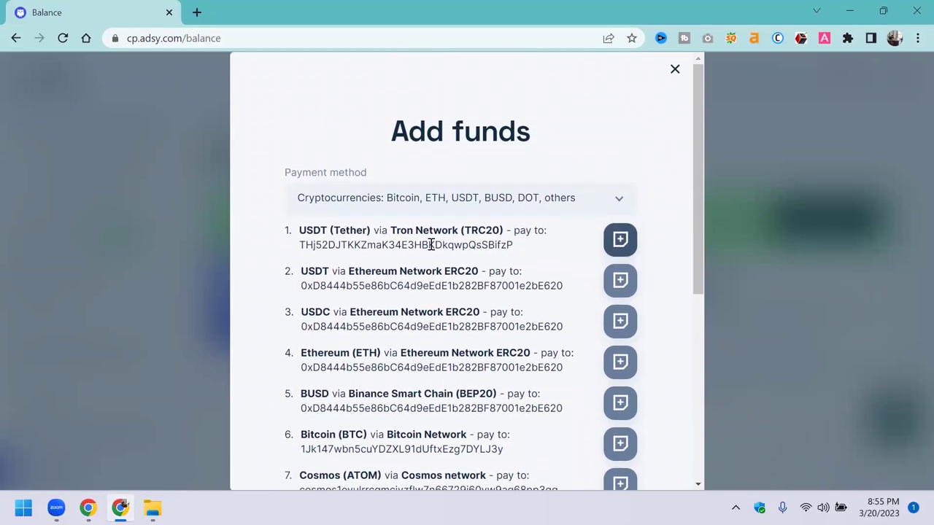
left_click(674, 70)
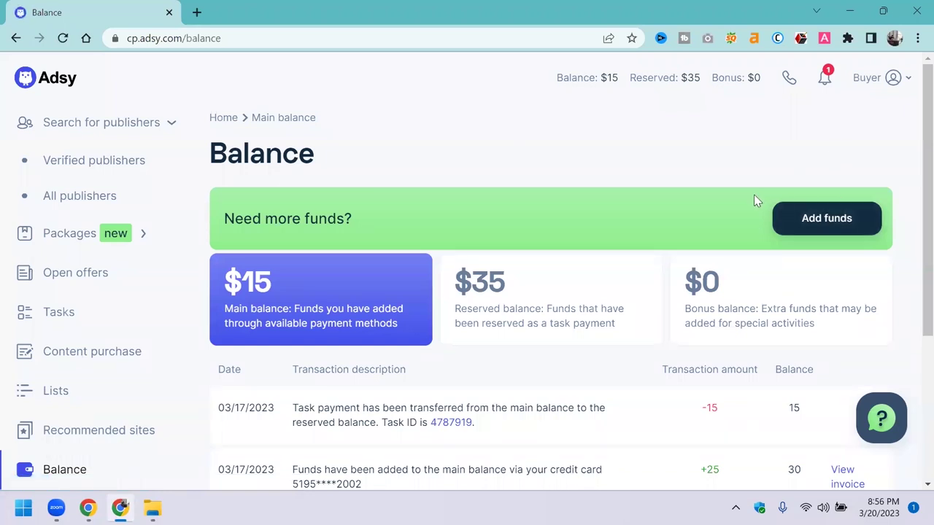
- Reopen the Add funds form with Credit Card as the payment method and look through the selectable amounts, keeping 25
left_click(762, 217)
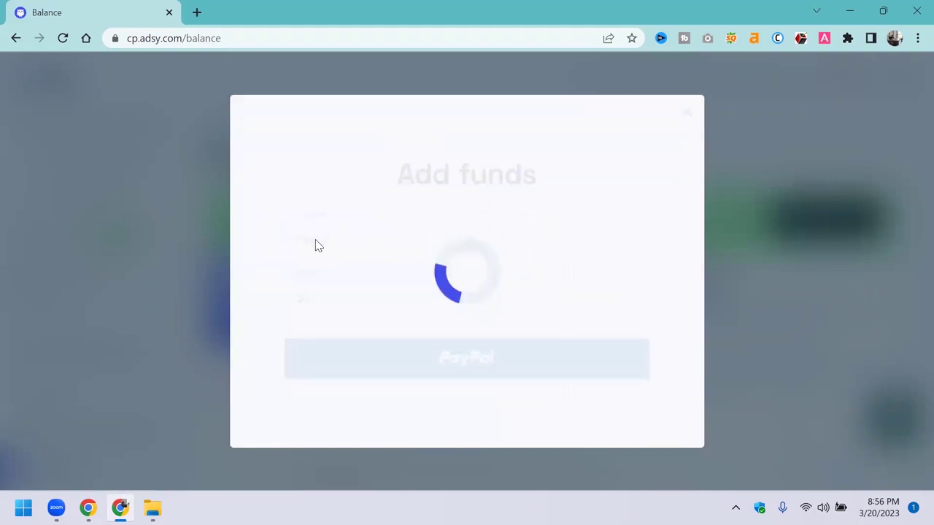
left_click(316, 241)
left_click(313, 307)
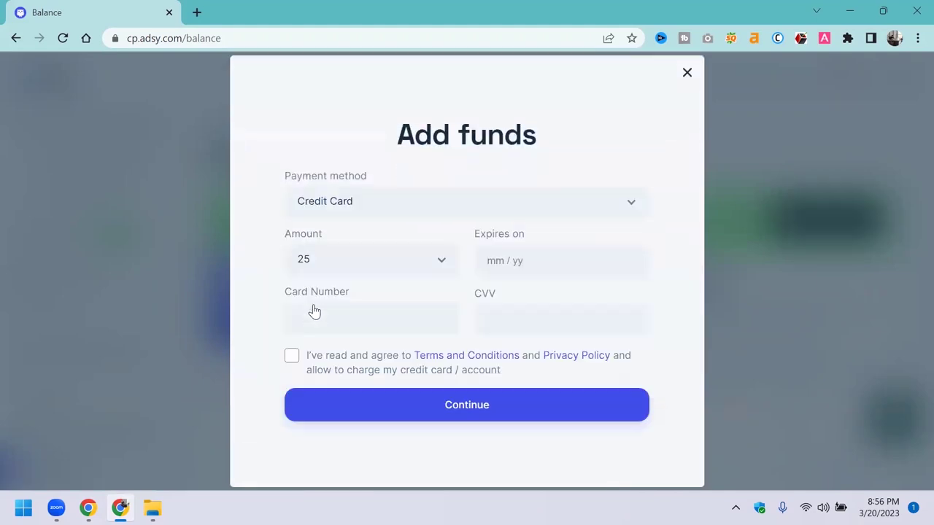
left_click(324, 261)
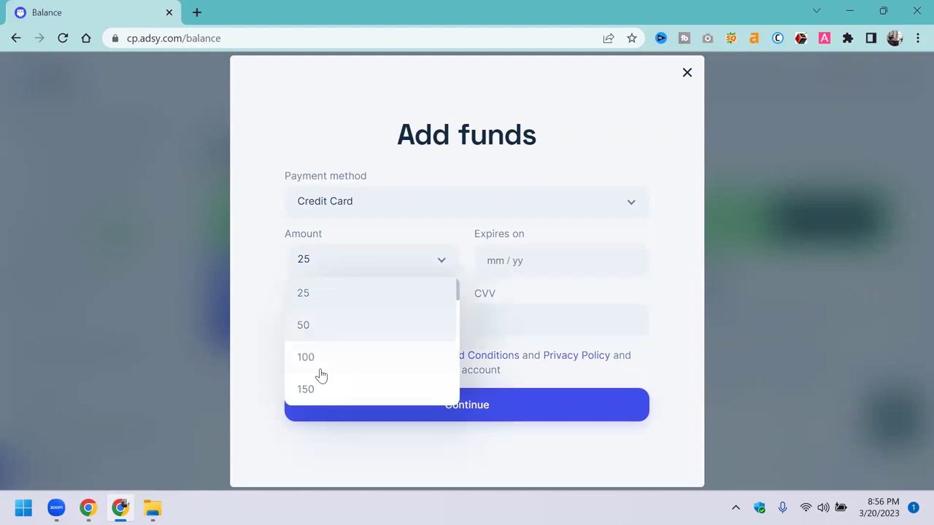
scroll(321, 378, "down", 6)
scroll(322, 380, "down", 2)
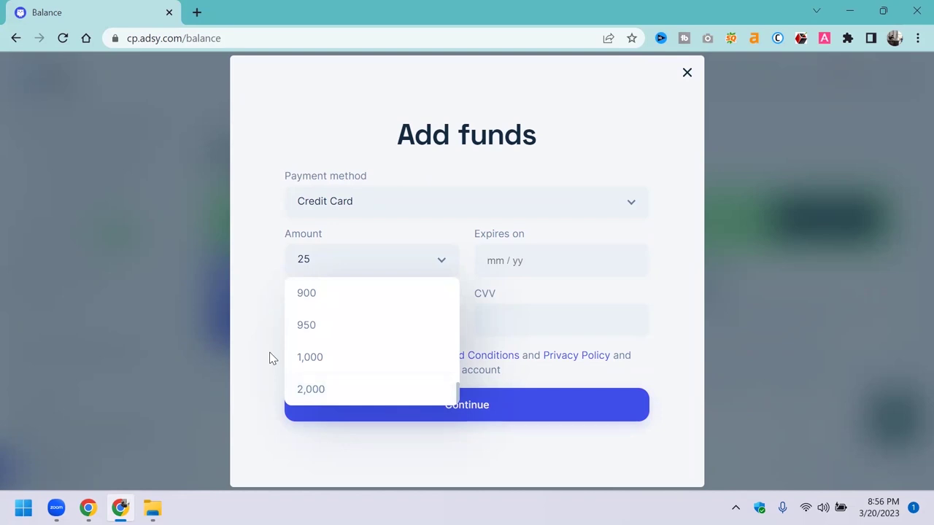
scroll(428, 307, "up", 8)
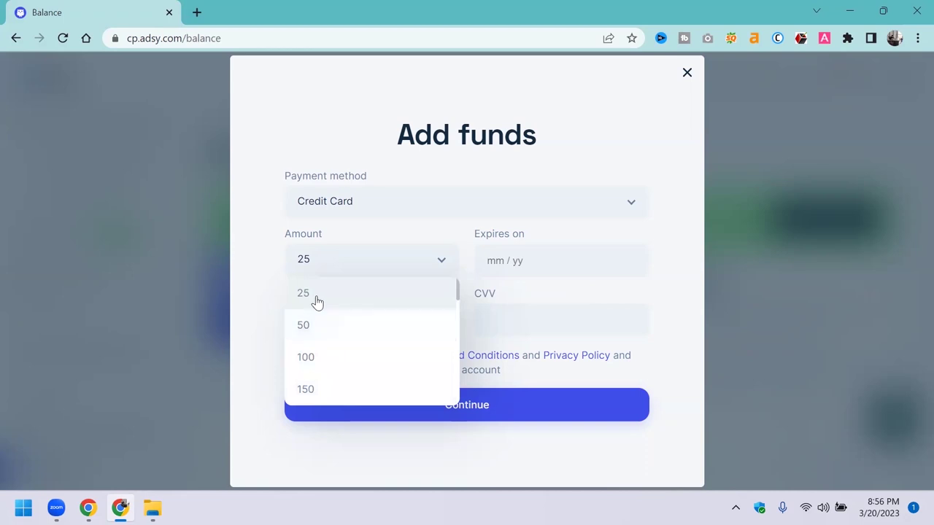
left_click(276, 293)
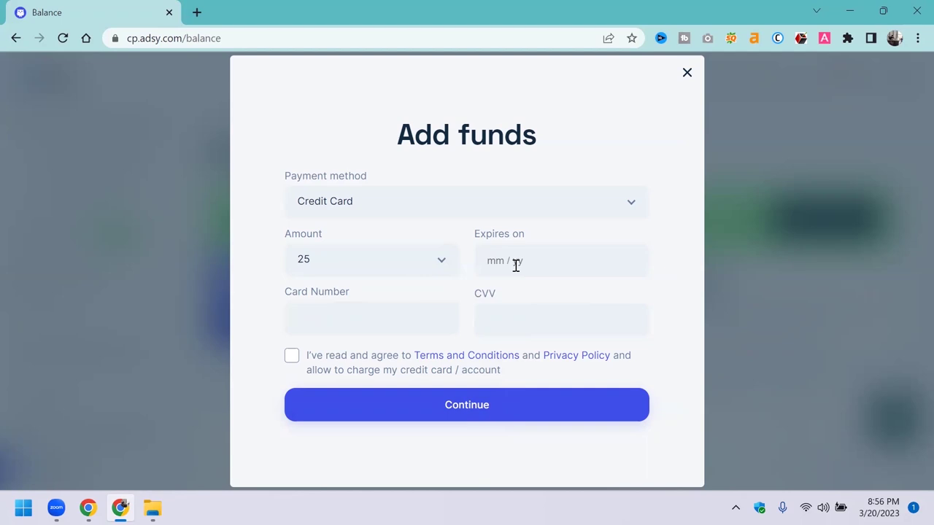
- Try to accept the terms and continue with the card payment, and close the Add funds form
left_click(292, 356)
left_click(399, 395)
left_click(688, 73)
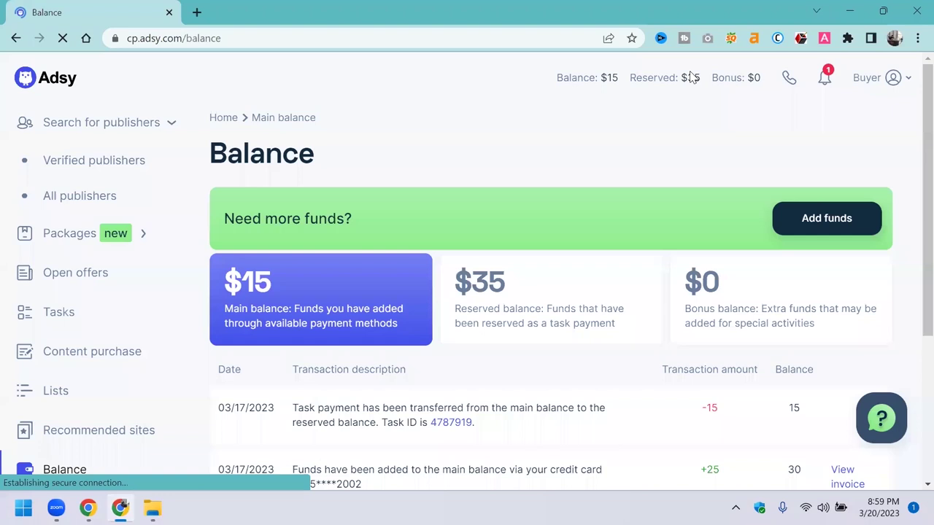
- Open the verified publishers search and browse its filters and the listed websites
left_click(65, 166)
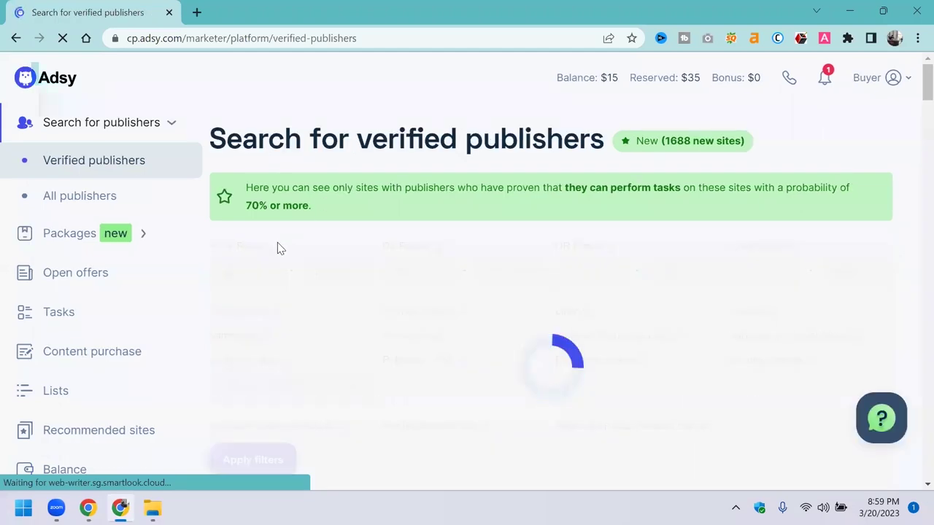
scroll(277, 248, "down", 1)
scroll(277, 248, "down", 5)
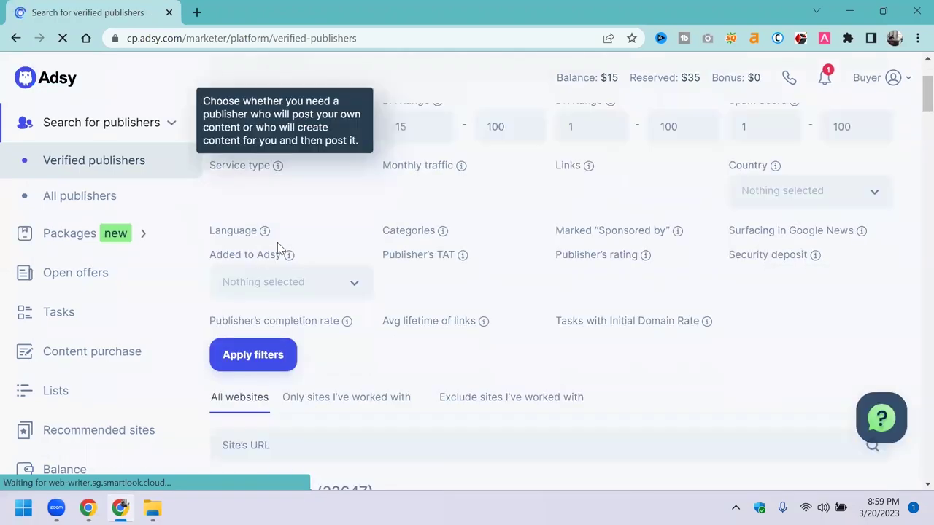
scroll(255, 273, "down", 8)
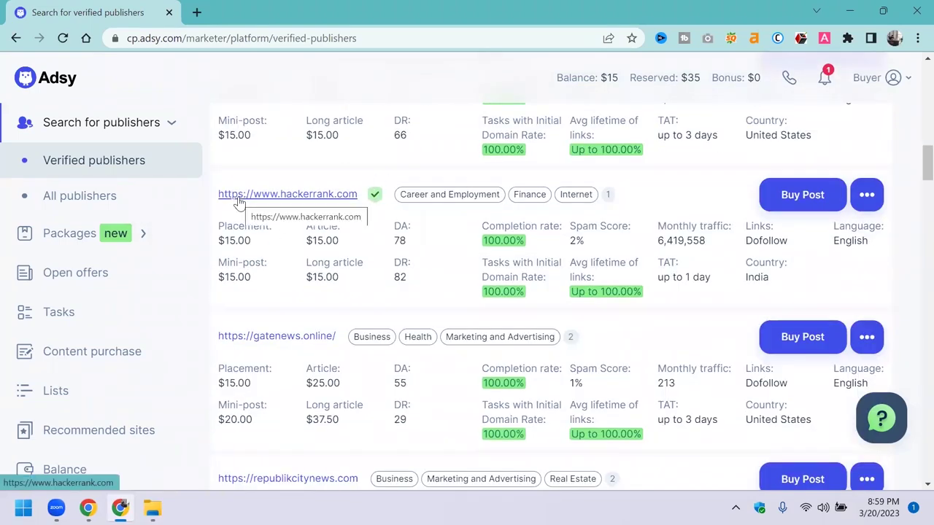
left_click_drag(216, 245, 689, 269)
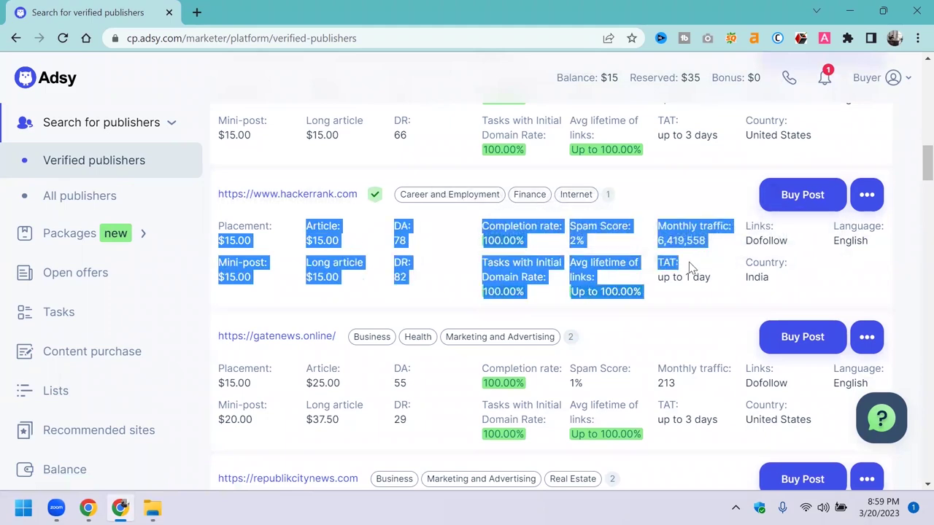
left_click(689, 265)
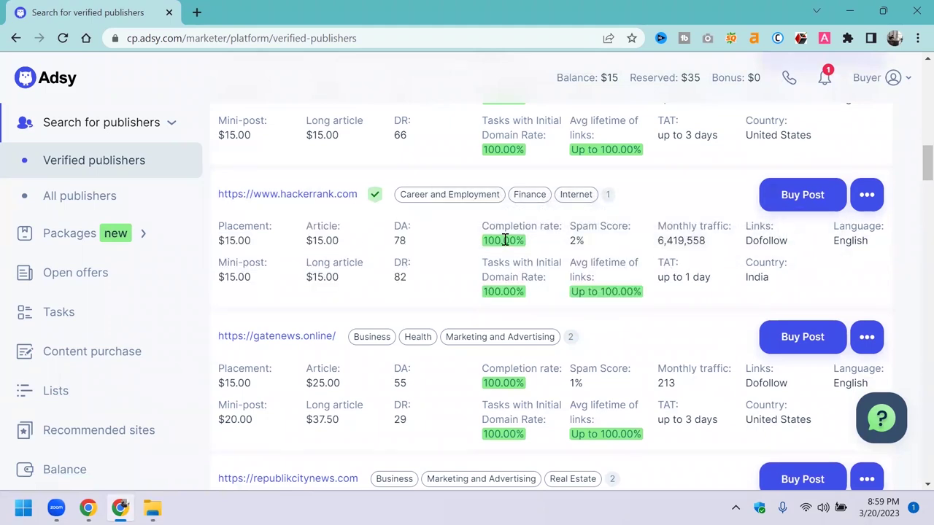
scroll(505, 240, "down", 5)
- Open the Referral Program from the buyer account options and look at the affiliate dashboard's introduction
left_click(892, 78)
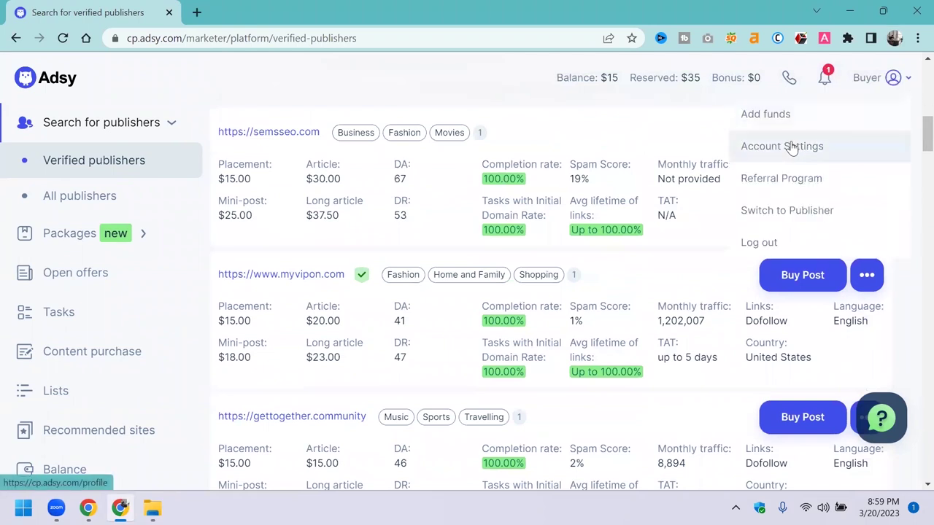
mouse_move(904, 89)
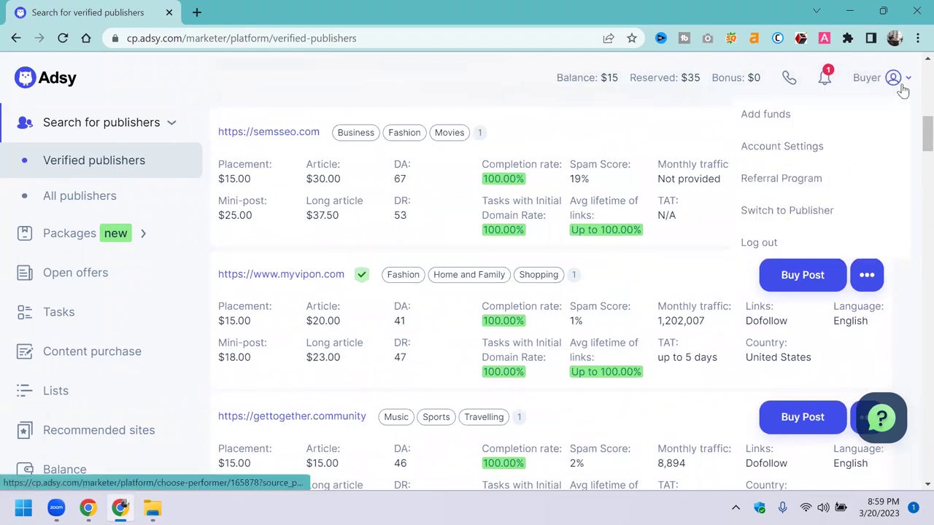
left_click(768, 178)
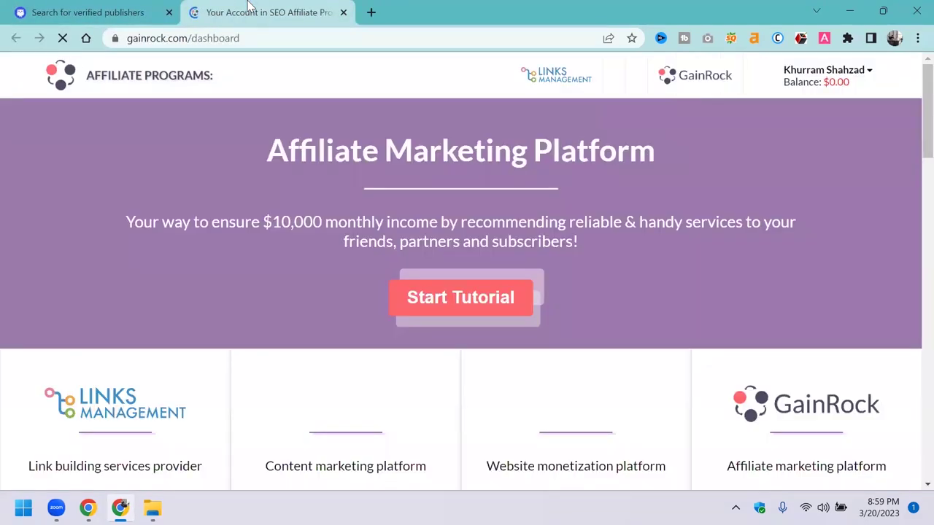
scroll(386, 246, "down", 3)
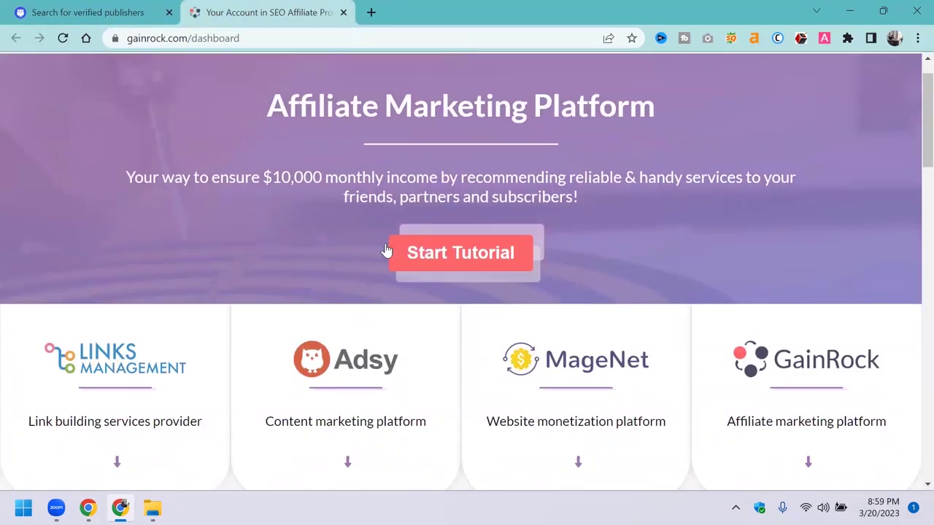
scroll(385, 248, "up", 3)
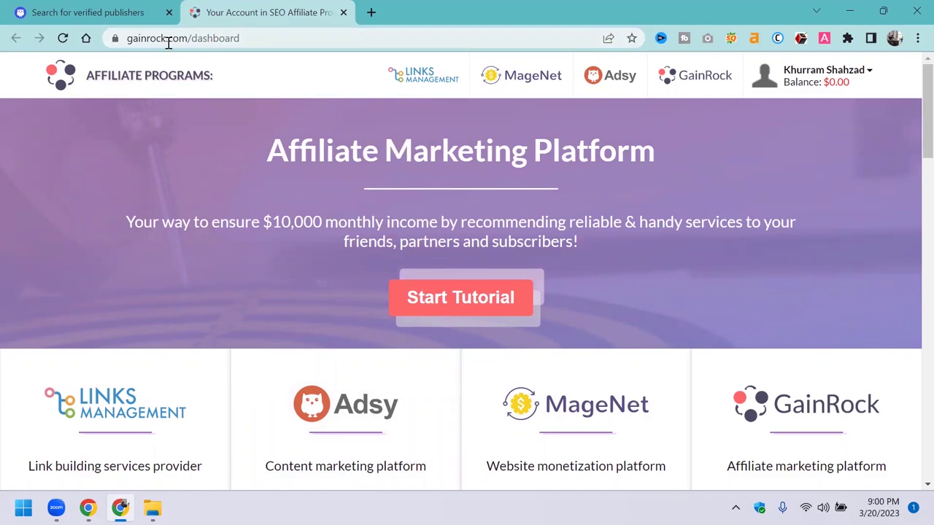
- Examine the commission offers for the LinksManagement, Adsy, MageNet and GainRock affiliate programs on the dashboard
scroll(403, 223, "down", 5)
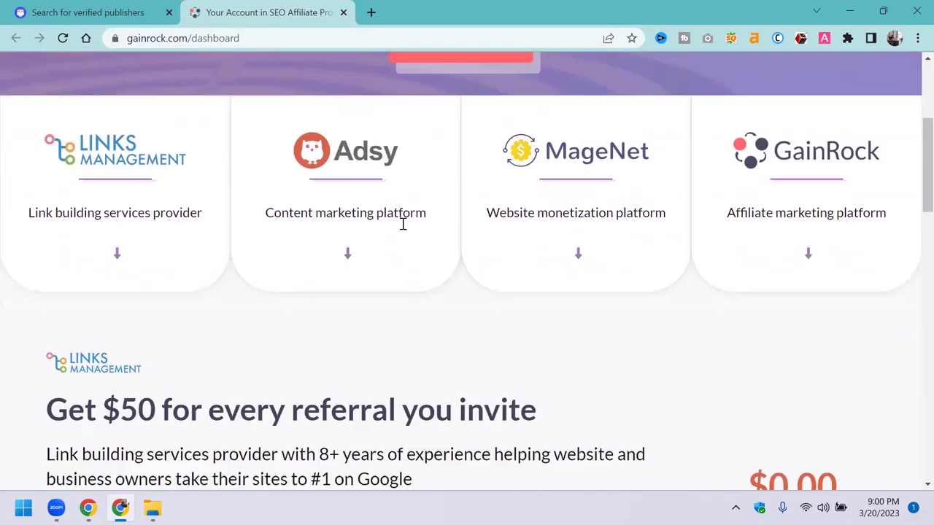
scroll(403, 231, "down", 6)
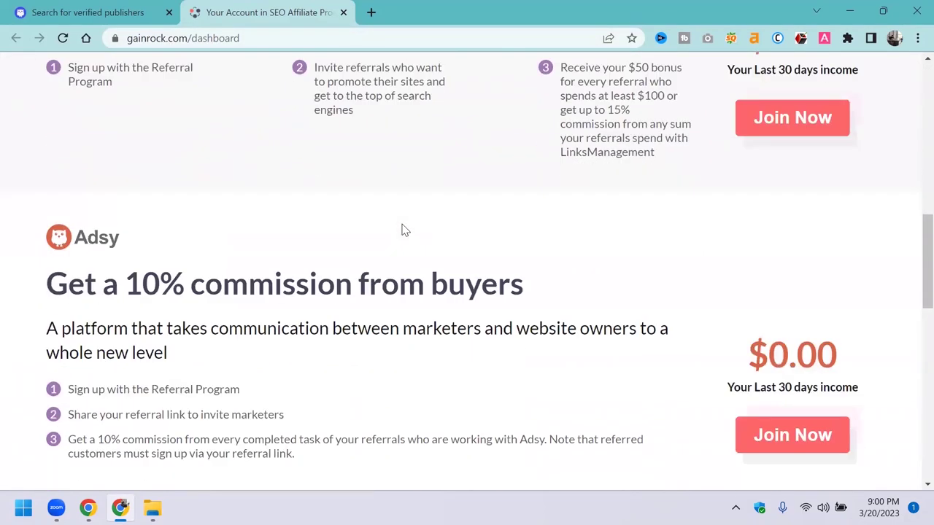
scroll(402, 230, "down", 4)
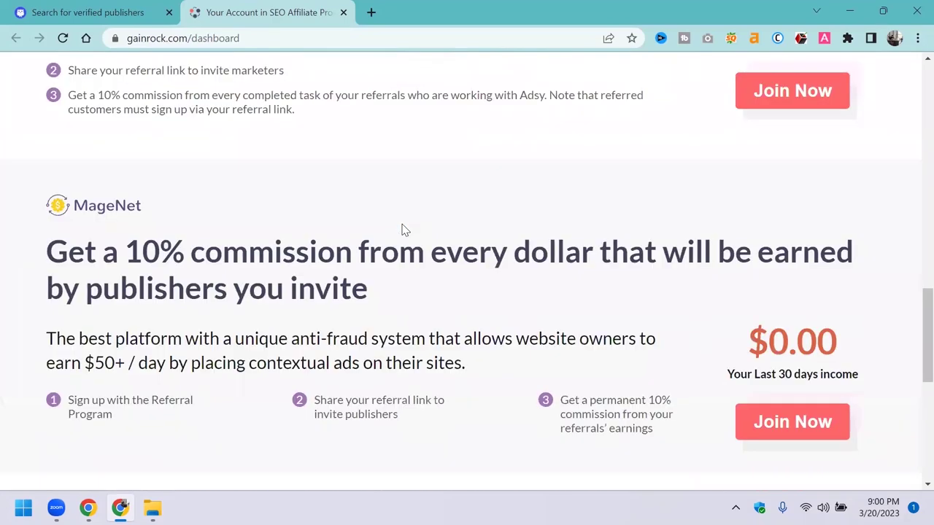
scroll(405, 231, "down", 1)
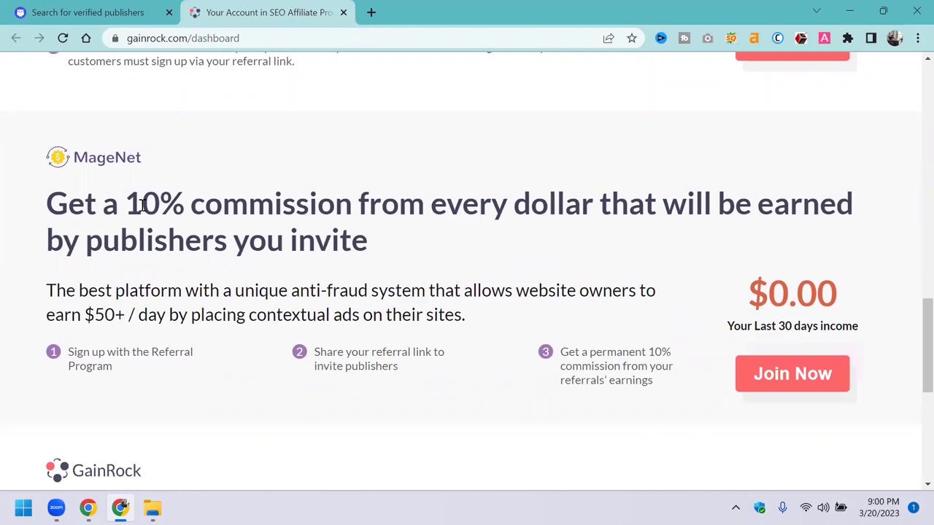
left_click_drag(50, 203, 443, 240)
left_click(447, 241)
scroll(447, 241, "down", 1)
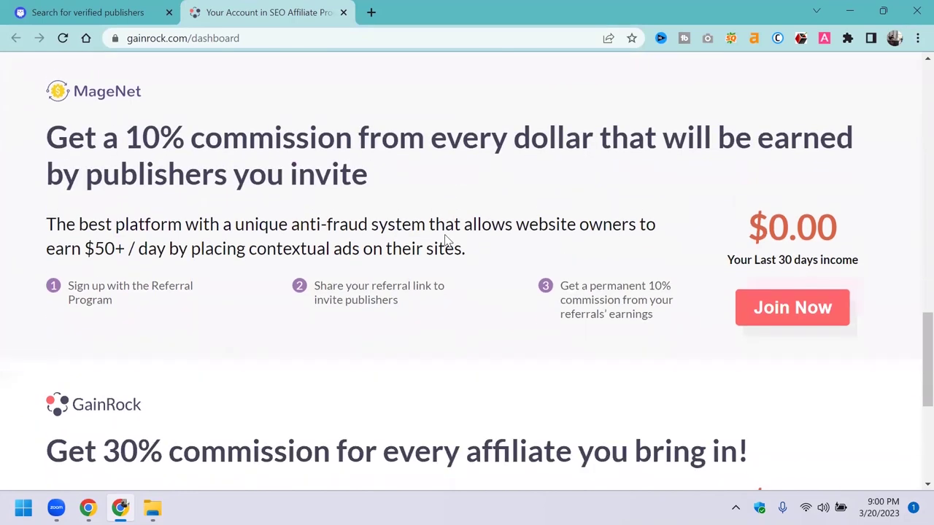
scroll(445, 236, "down", 5)
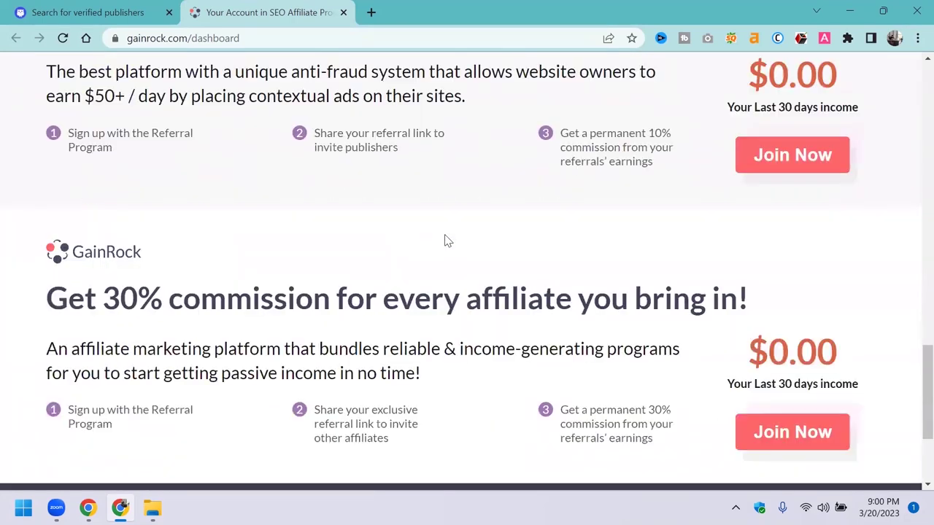
scroll(445, 236, "up", 15)
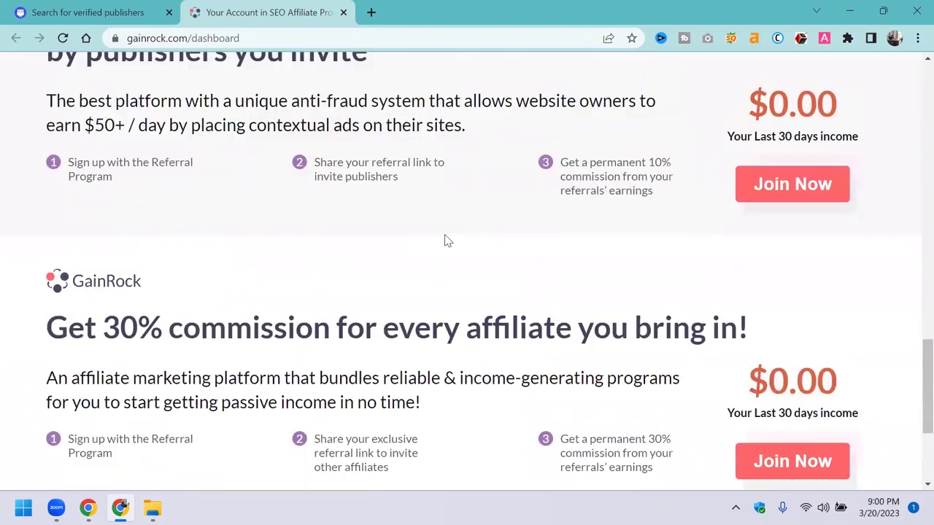
scroll(446, 237, "up", 10)
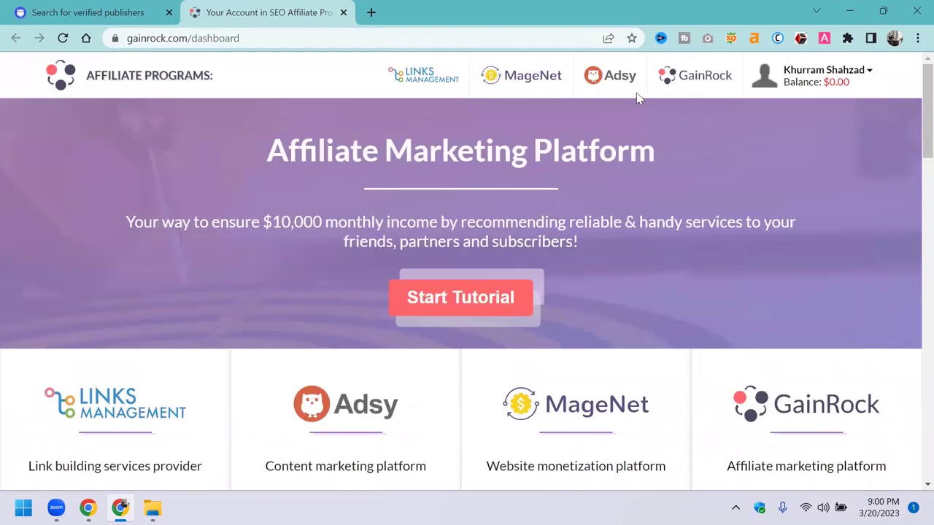
- Check the Adsy buyer account options again, and view the account options on the affiliate dashboard
left_click(832, 78)
left_click(157, 13)
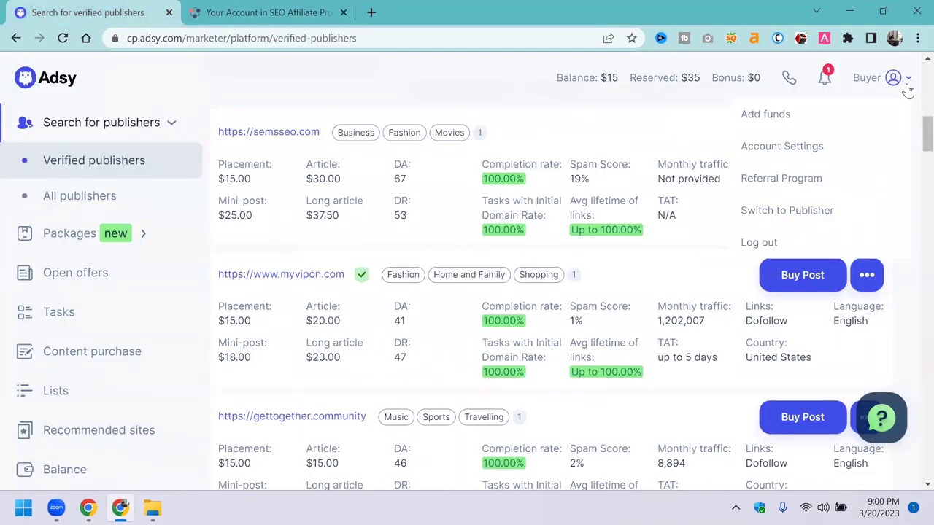
left_click(282, 8)
mouse_move(810, 84)
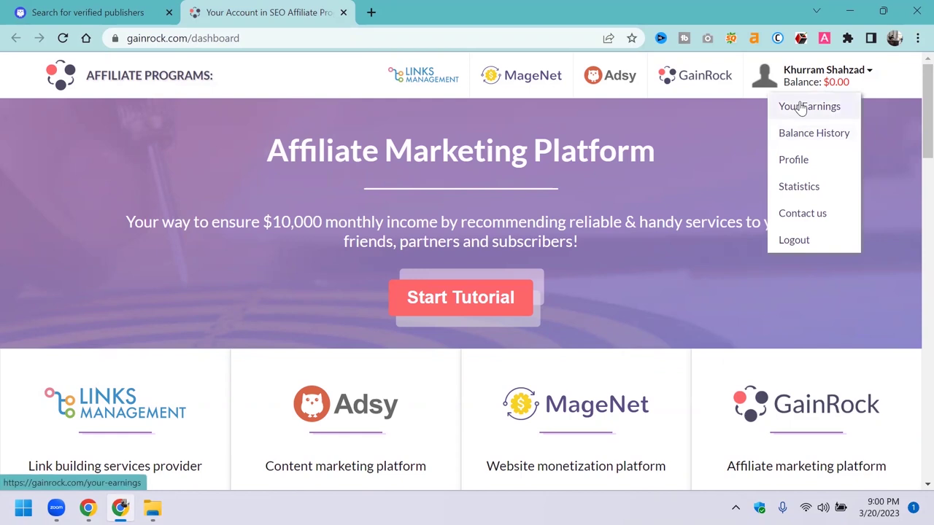
- Search Google for adsy in a new browser tab
left_click(370, 12)
type("ad")
key("Return")
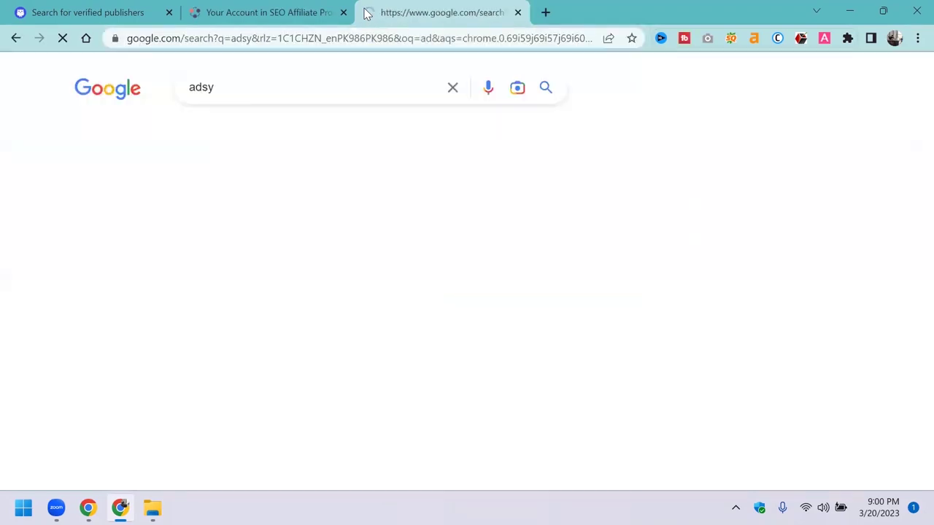
- Open YouTube in another new browser tab and place it ahead of the Google search tab
left_click(544, 11)
type("you")
key("Return")
left_click_drag(515, 5, 421, 7)
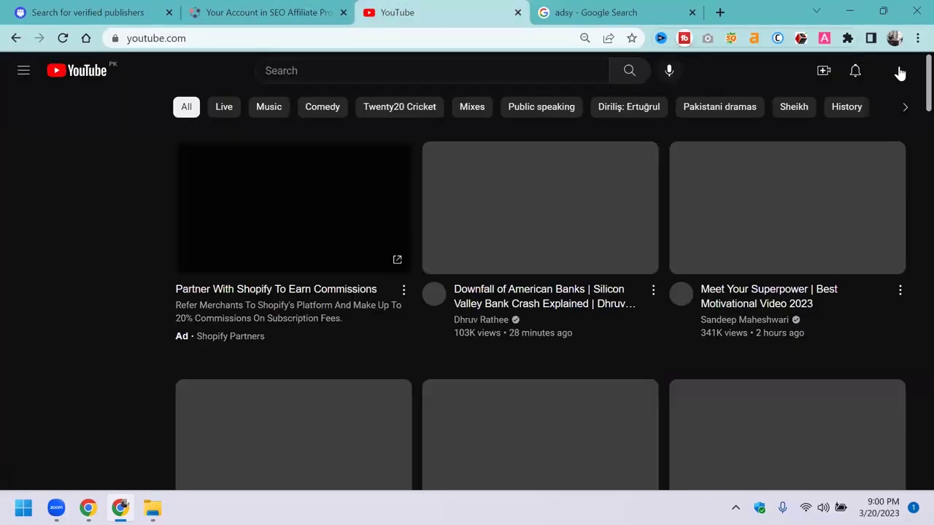
- Go to the account's own YouTube channel and open its video about making an account on Fiverr or Upwork
left_click(900, 73)
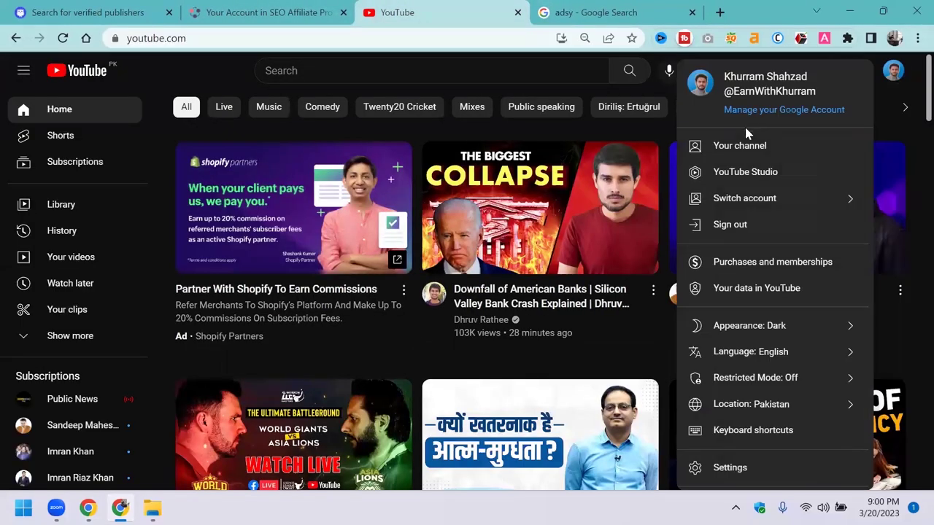
left_click(739, 147)
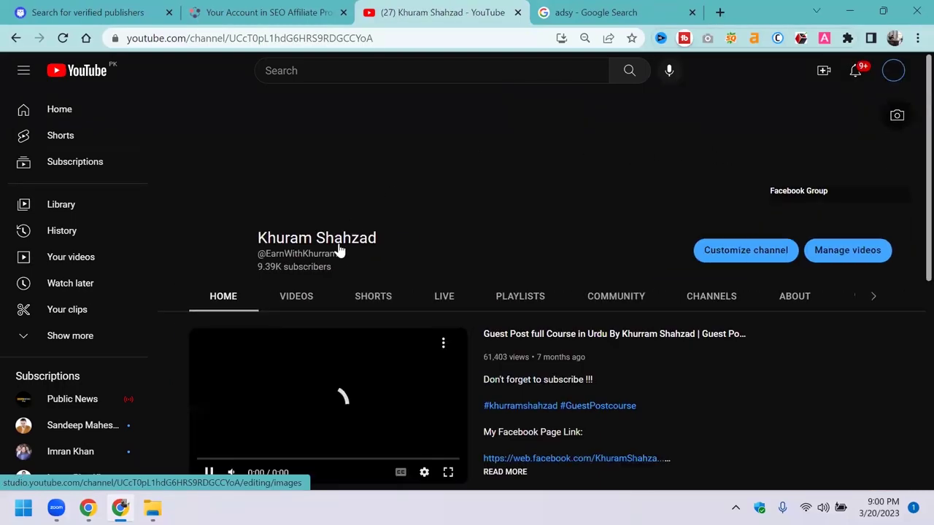
left_click(281, 296)
scroll(306, 299, "down", 2)
left_click(248, 326)
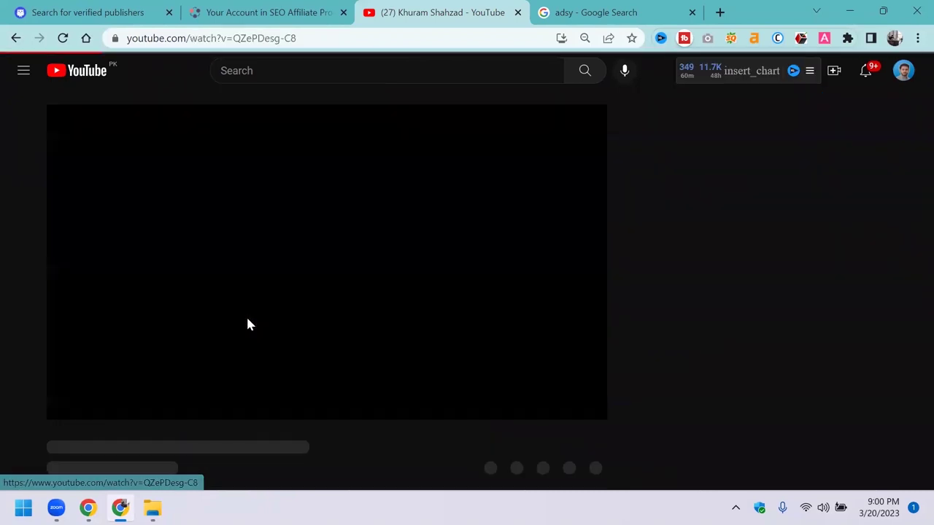
- Expand the video's full description and open the Facebook page linked in it
left_click(65, 406)
scroll(8, 360, "down", 4)
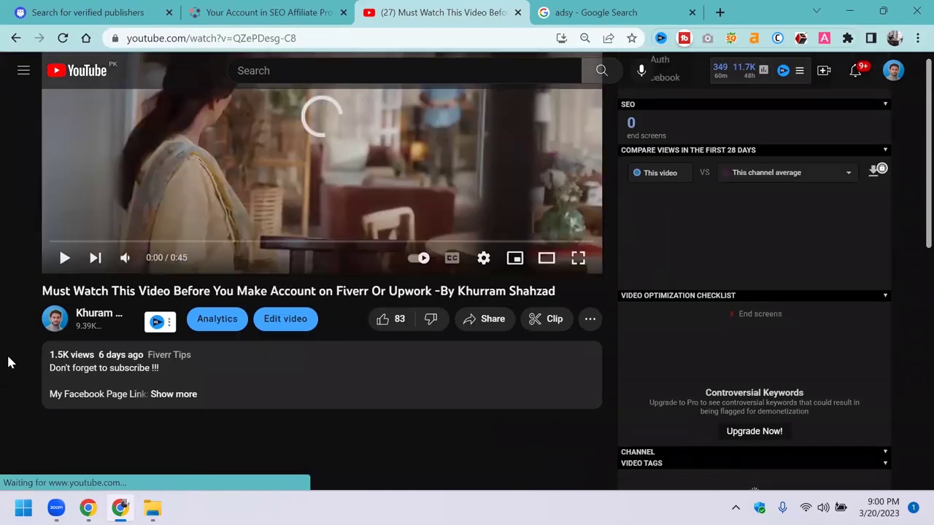
left_click(171, 250)
scroll(36, 212, "down", 1)
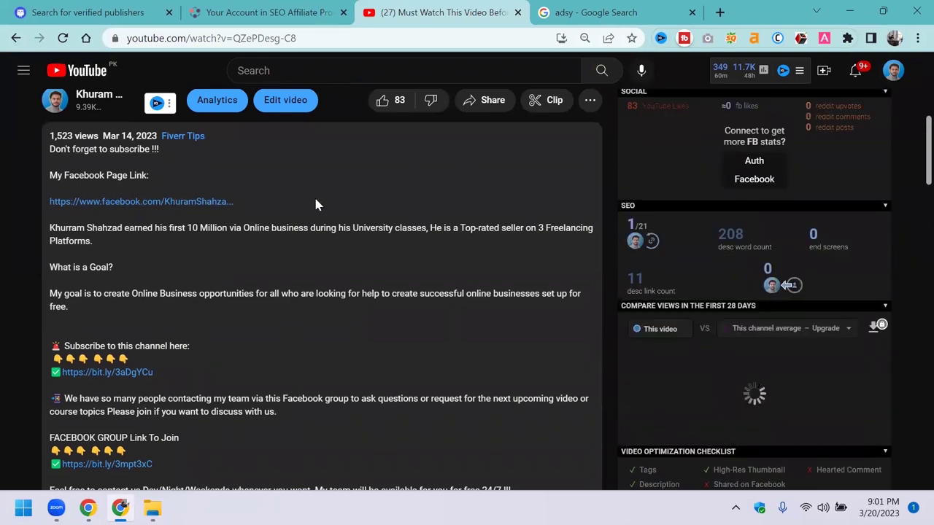
left_click(169, 209)
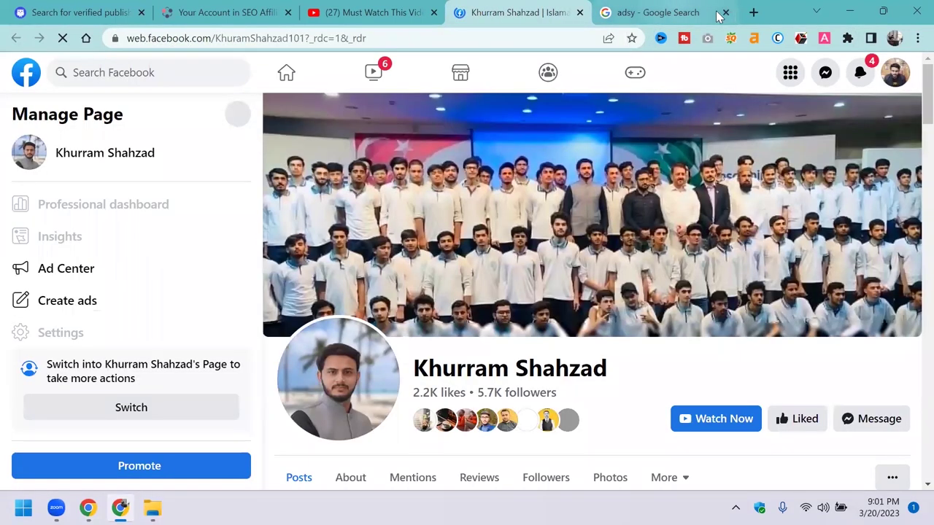
- Close the adsy Google search tab and the Facebook page tab
left_click(714, 13)
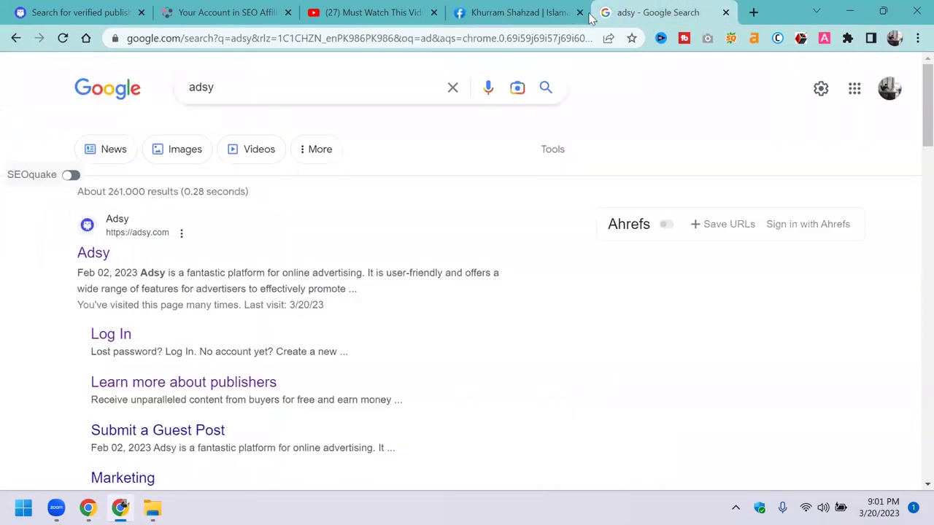
left_click(566, 13)
left_click(580, 13)
left_click(581, 14)
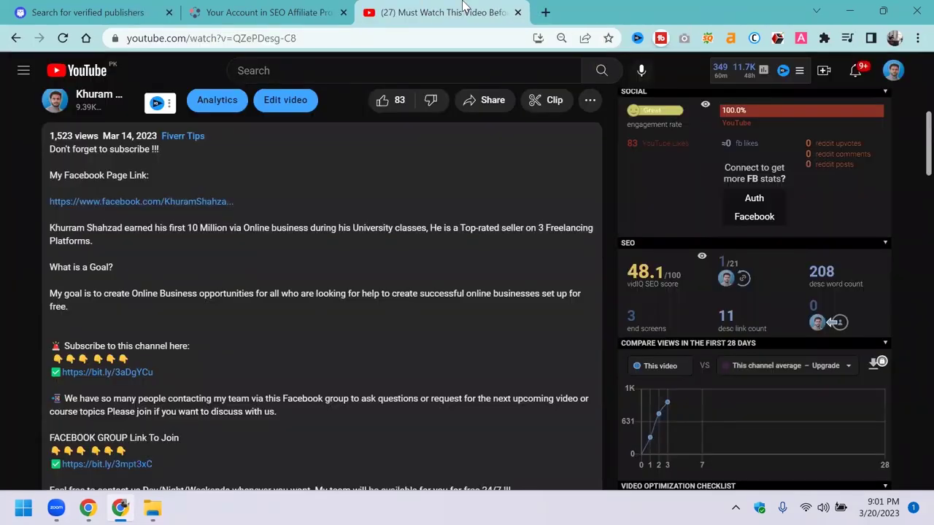
- Revisit the YouTube video page and switch back to the affiliate programs dashboard
scroll(298, 161, "up", 5)
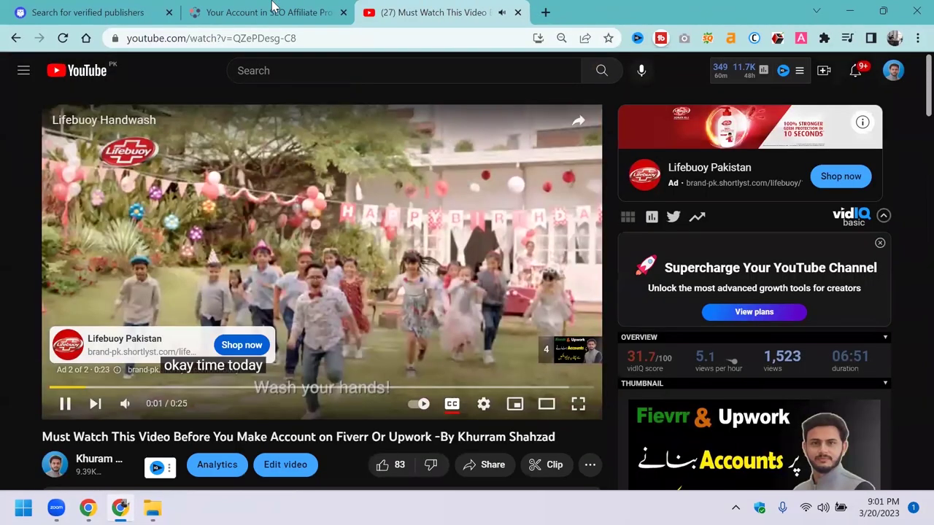
left_click(275, 7)
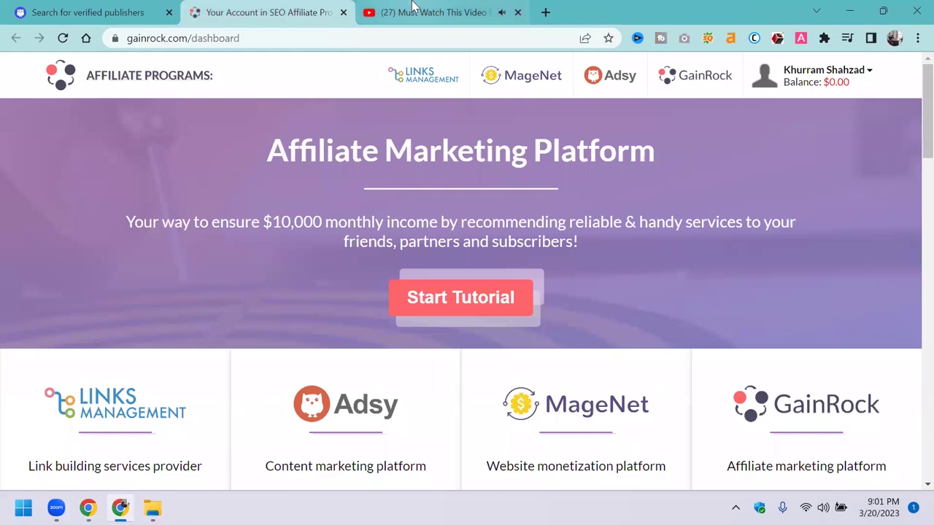
left_click(412, 9)
left_click(277, 8)
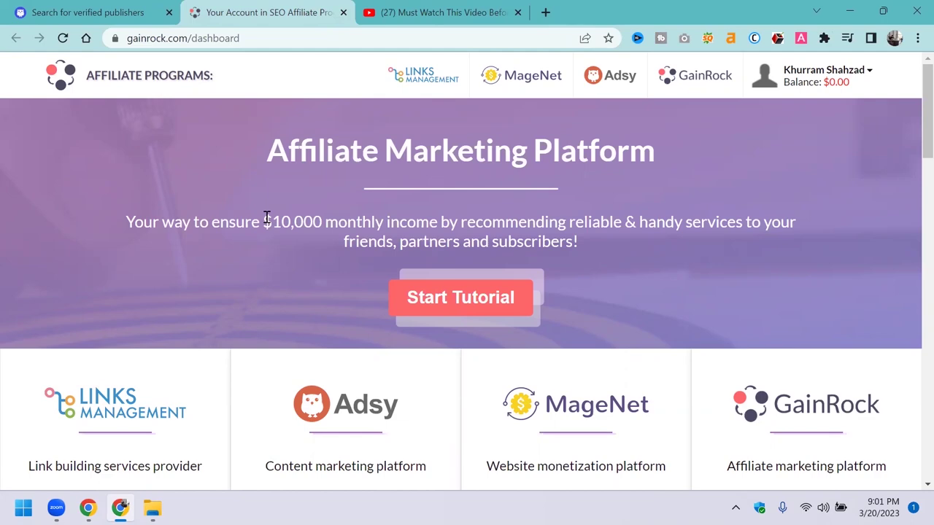
- Return to the Adsy verified publishers search and examine its filters, especially Price Range and DA Range
left_click(92, 9)
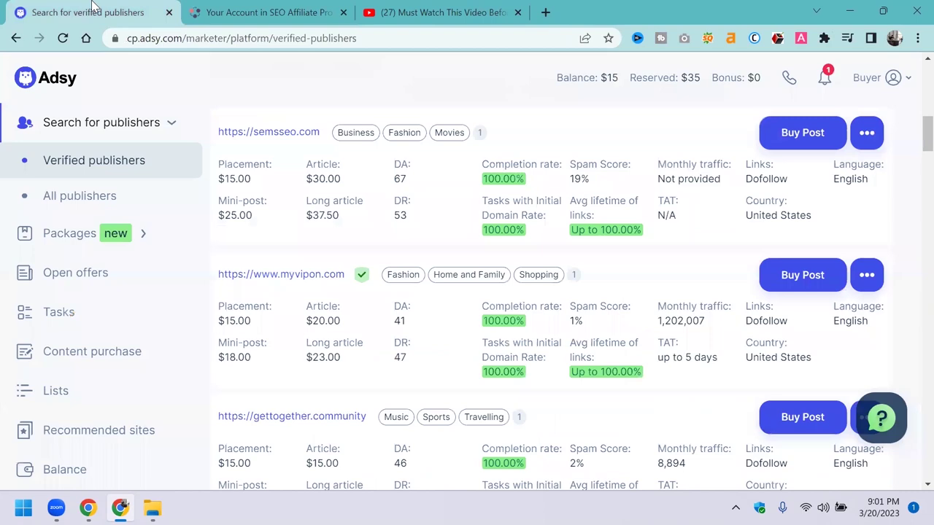
scroll(913, 292, "up", 5)
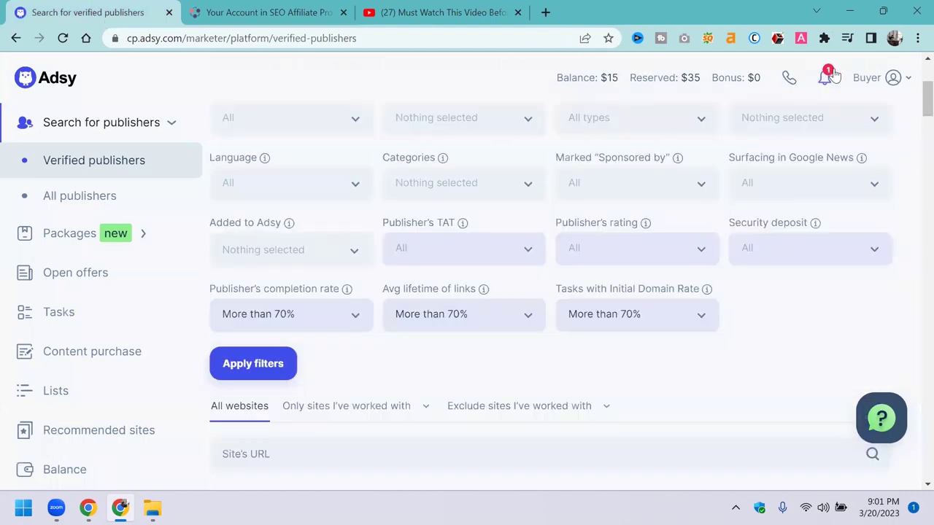
scroll(475, 251, "up", 2)
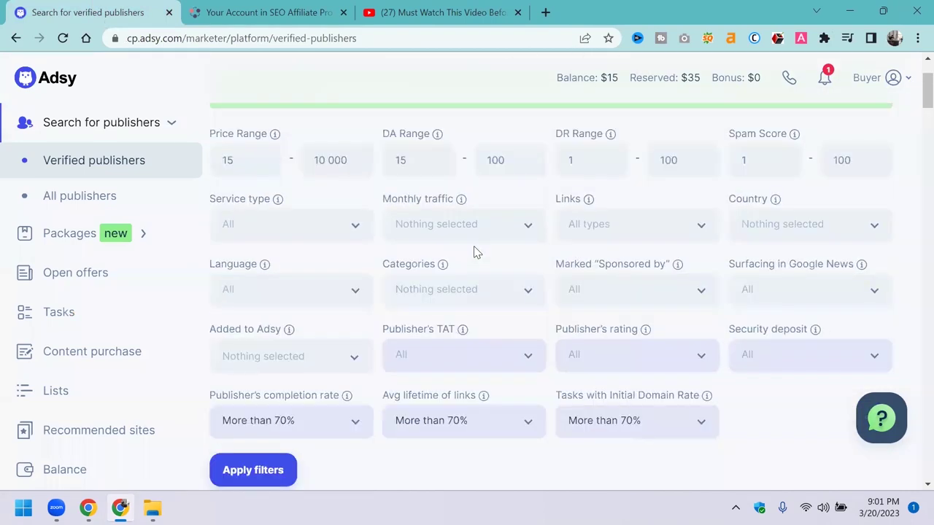
scroll(474, 248, "up", 2)
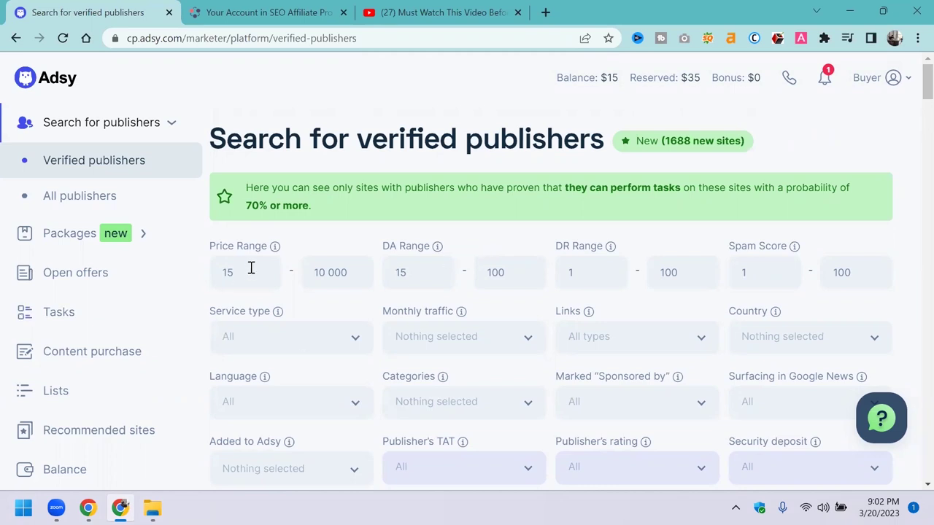
left_click(251, 268)
left_click(382, 286)
left_click(477, 273)
left_click(400, 206)
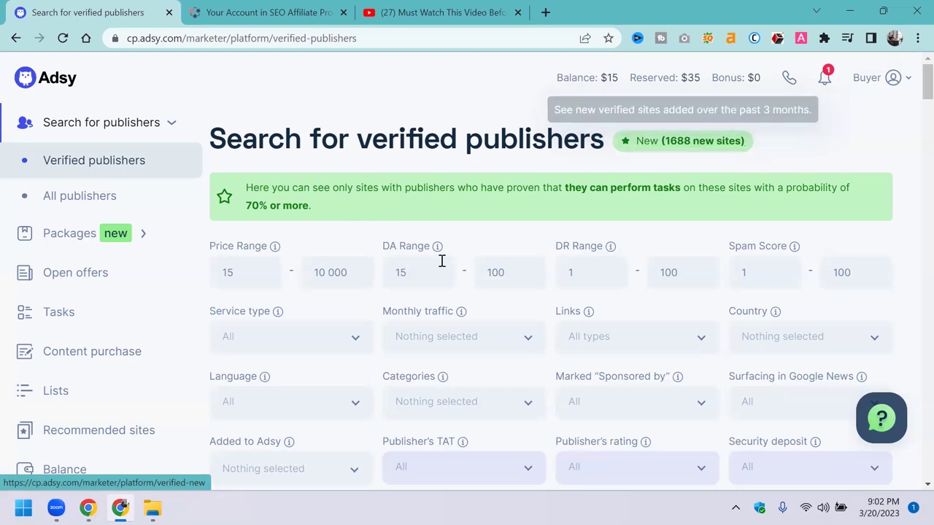
- Examine the search results count below the filters, then return to the start of the verified publishers page
scroll(416, 333, "down", 5)
scroll(410, 335, "down", 1)
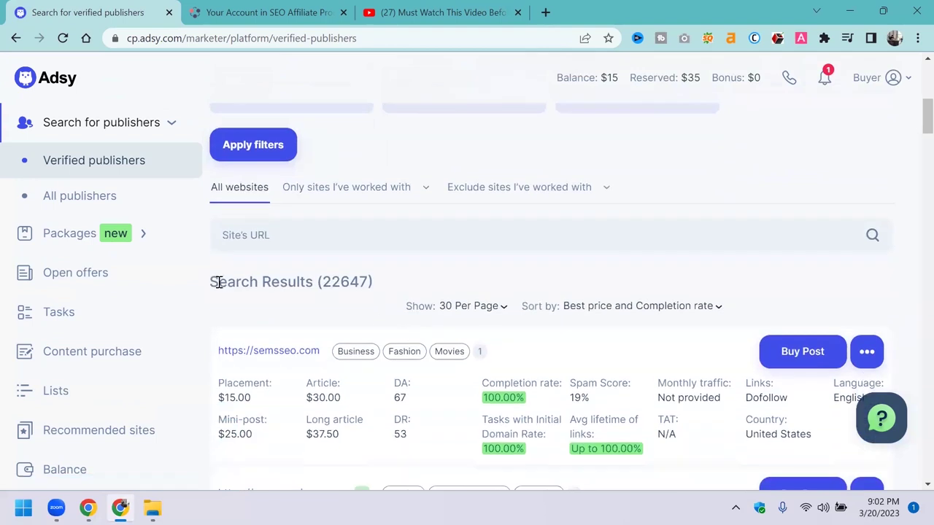
left_click_drag(210, 282, 411, 294)
left_click(411, 294)
left_click_drag(319, 282, 371, 283)
left_click(370, 283)
scroll(371, 282, "up", 4)
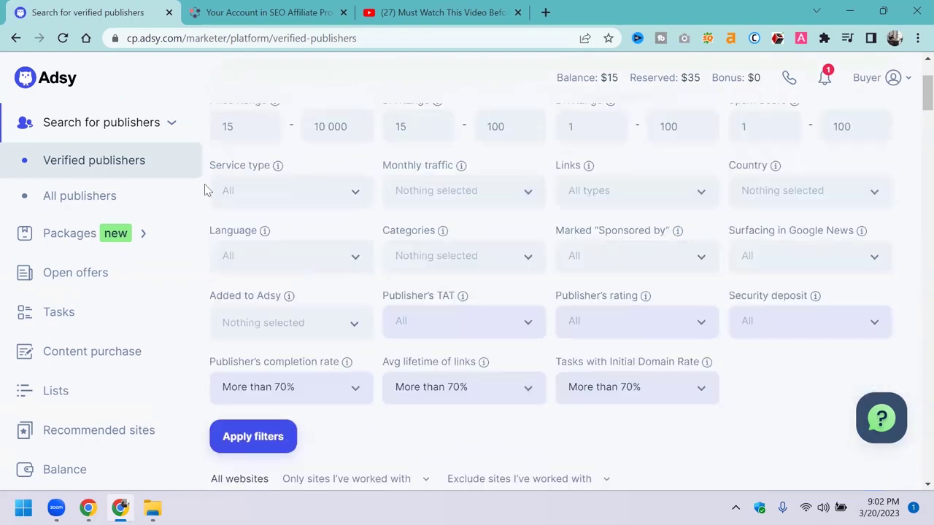
left_click(100, 160)
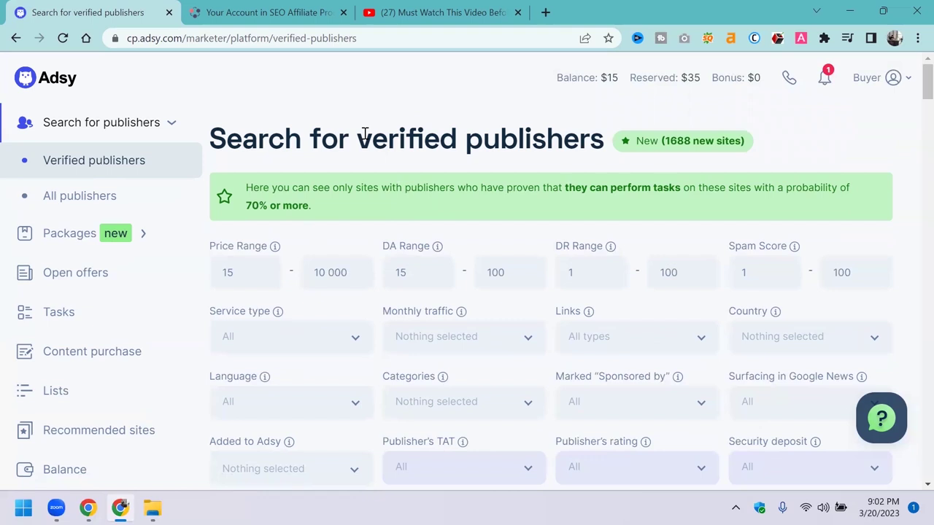
left_click(342, 264)
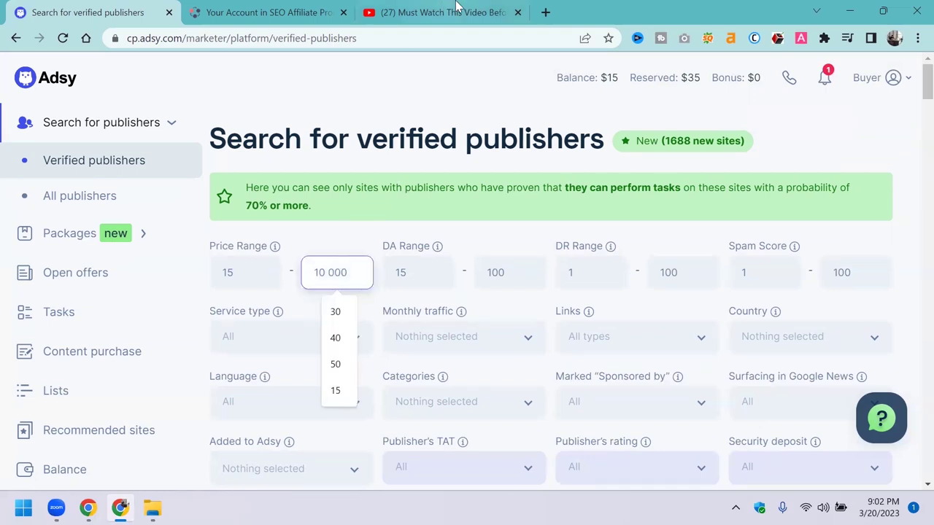
- Open Notepad and write "real estate" as the first line of a new note
left_click(23, 508)
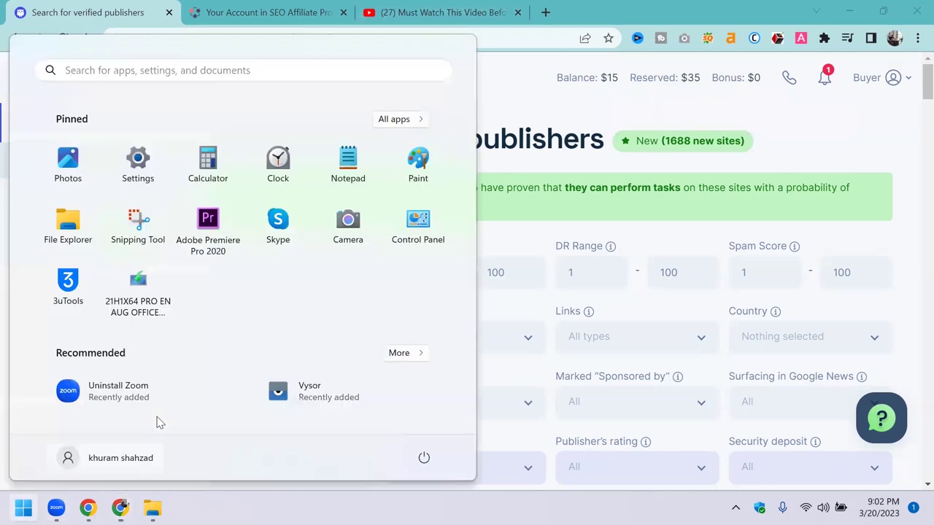
left_click(340, 167)
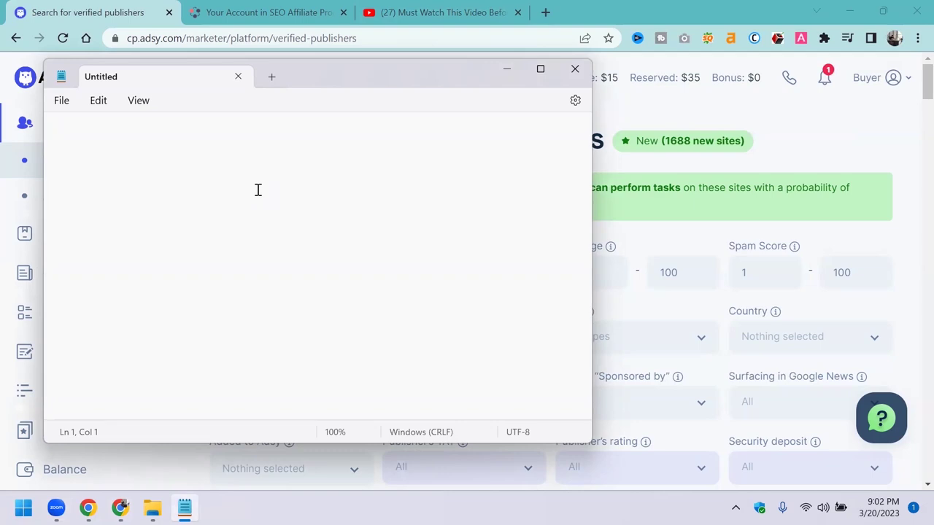
type("real estate")
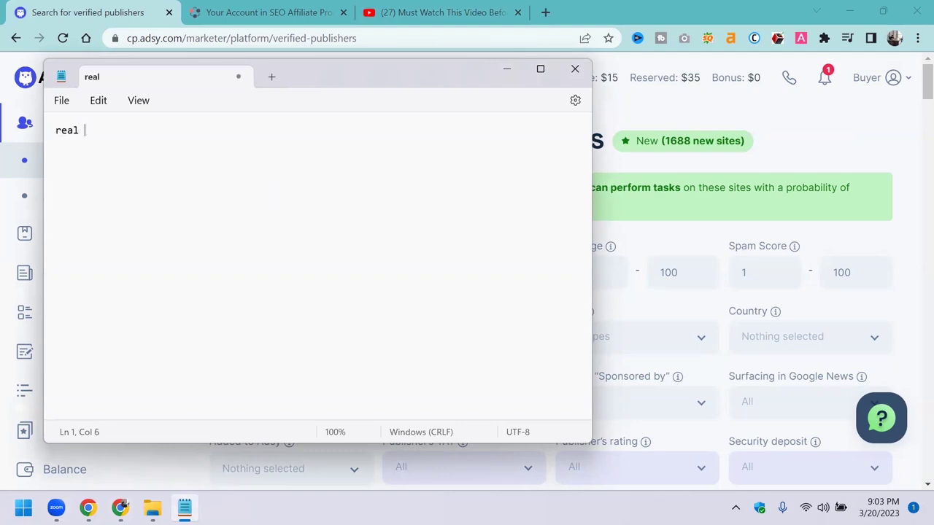
- Add the requirements $50, DA 30 and DR 30 to the note on separate lines
key("Return")
type("g")
key("BackSpace")
type("$50")
key("Return")
key("Return")
type("DA 30")
key("Return")
type("DR 30")
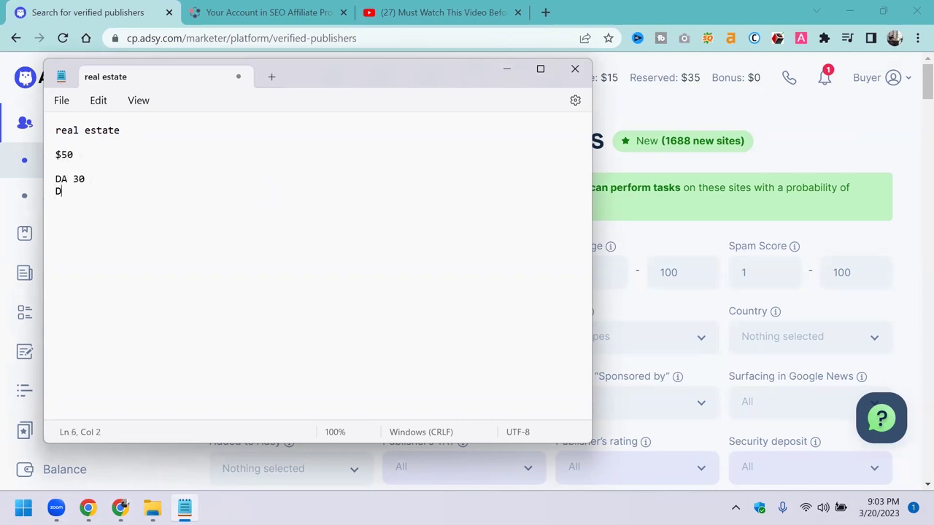
key("Return")
type("Sss")
key("BackSpace")
key("BackSpace")
type("SS")
key("BackSpace")
type("=")
key("BackSpace")
key("BackSpace")
type("= 1")
key("BackSpace")
type("less t")
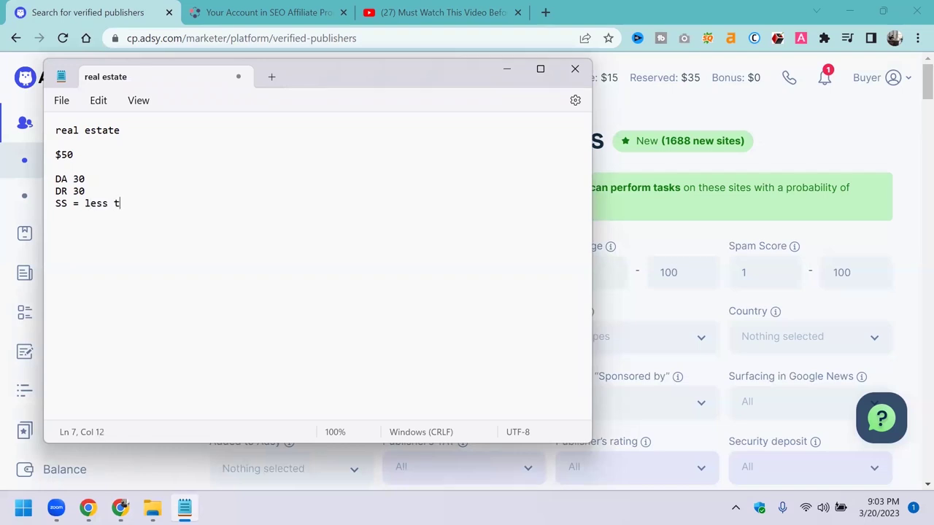
type("han 10 100")
key("BackSpace")
type("/ 21")
key("BackSpace")
key("BackSpace")
type("10")
key("BackSpace")
key("BackSpace")
key("BackSpace")
type("50")
key("BackSpace")
key("BackSpace")
key("BackSpace")
key("BackSpace")
key("BackSpace")
left_click_drag(218, 211, 6, 205)
key("BackSpace")
key("BackSpace")
- Narrow the Notepad window, move it aside over the browser, and minimize it to return to the Adsy search
left_click(518, 70)
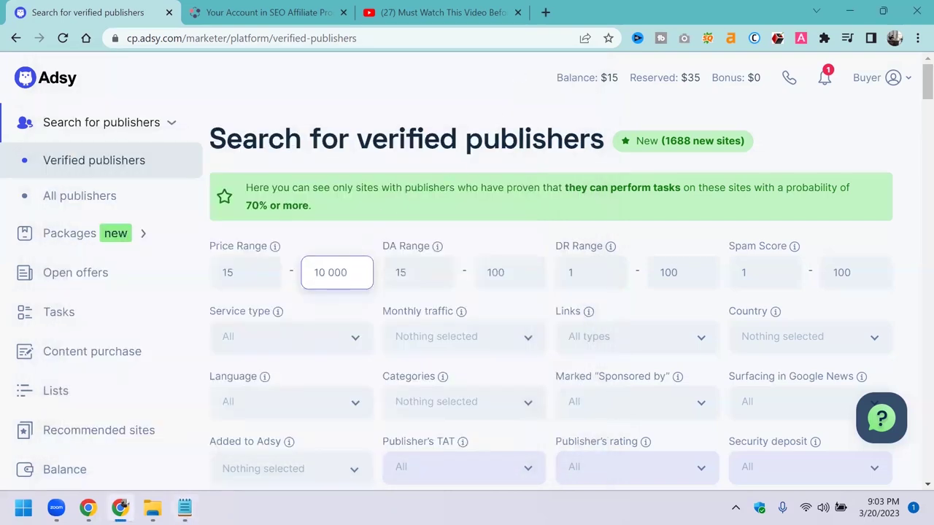
left_click(185, 509)
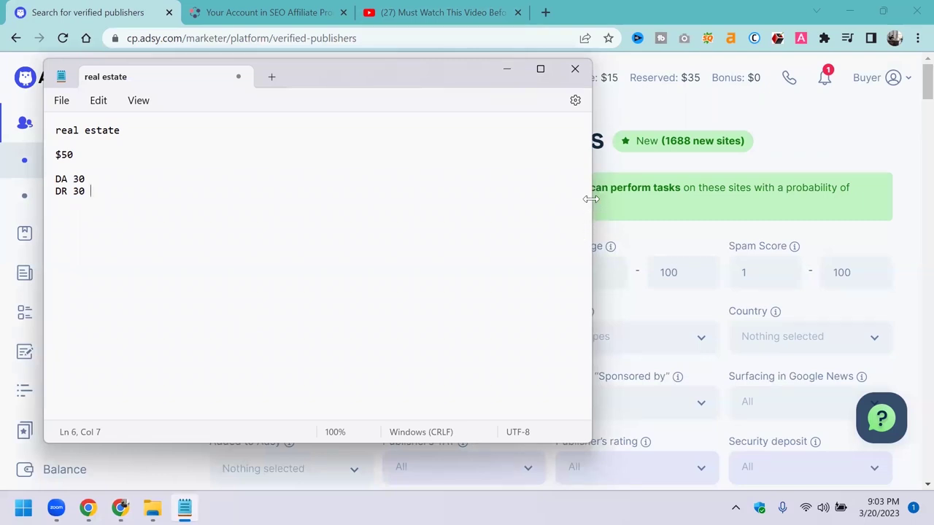
left_click_drag(591, 198, 309, 199)
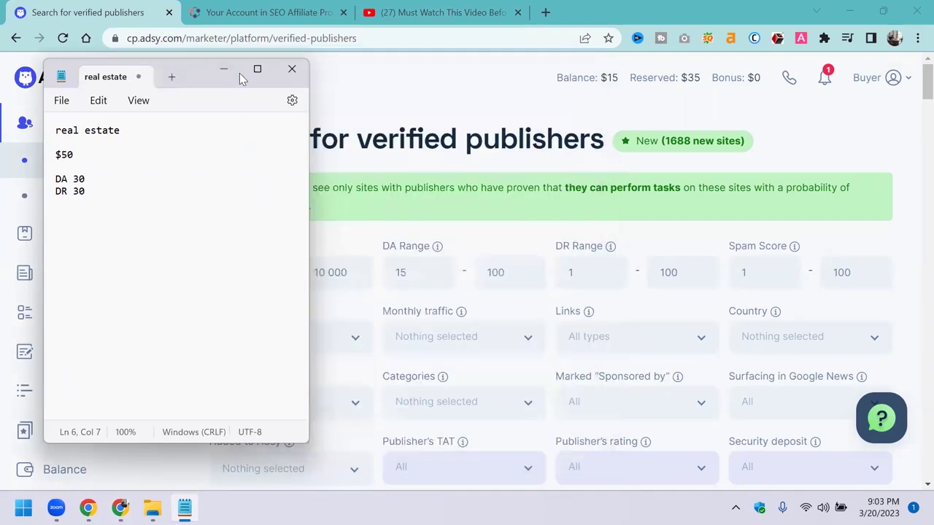
left_click_drag(239, 73, 677, 83)
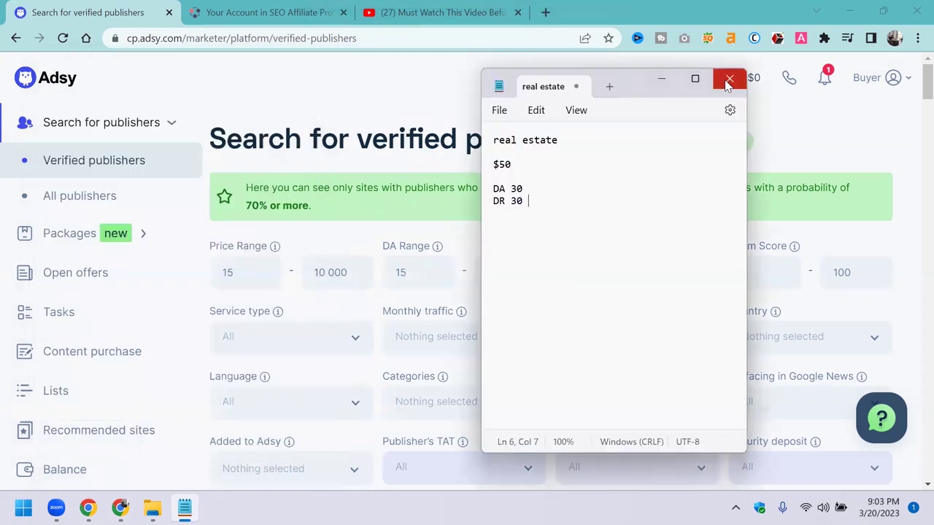
left_click(661, 81)
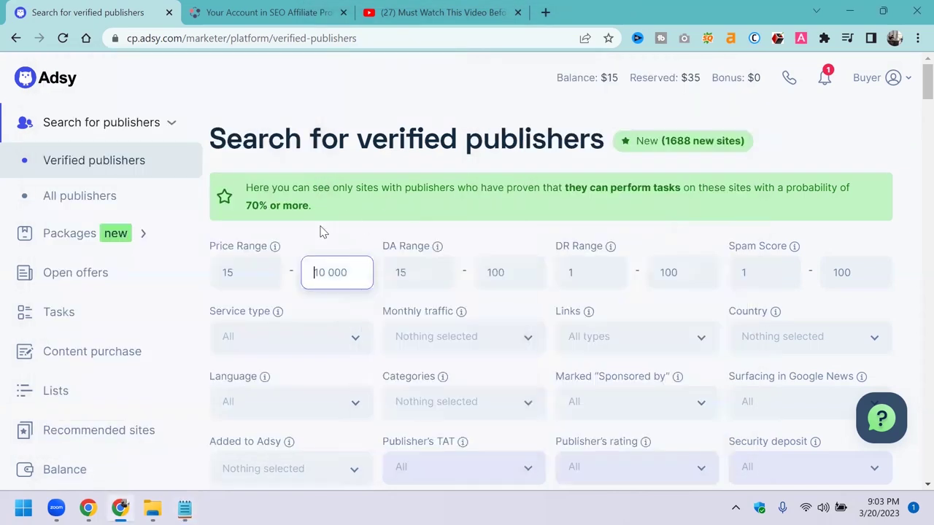
- Set the maximum of the Price Range filter to 20
type("1")
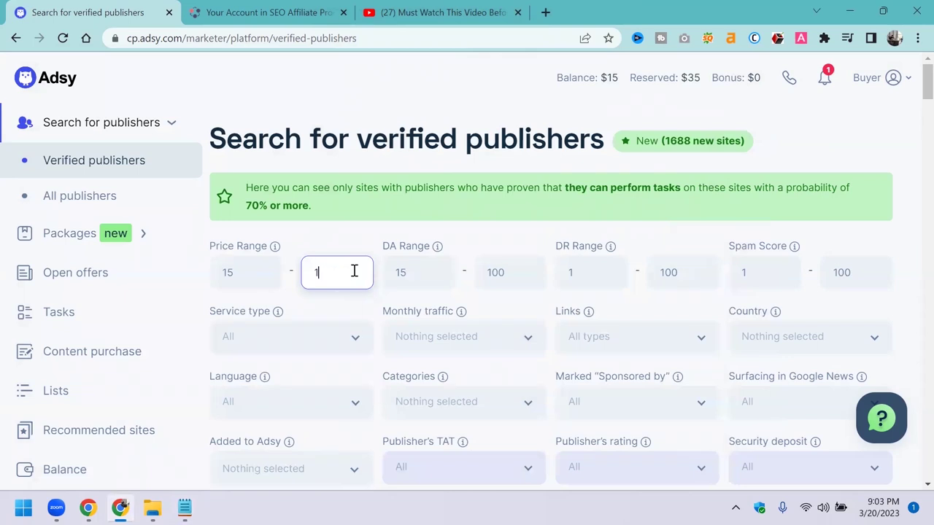
key("BackSpace")
type("20")
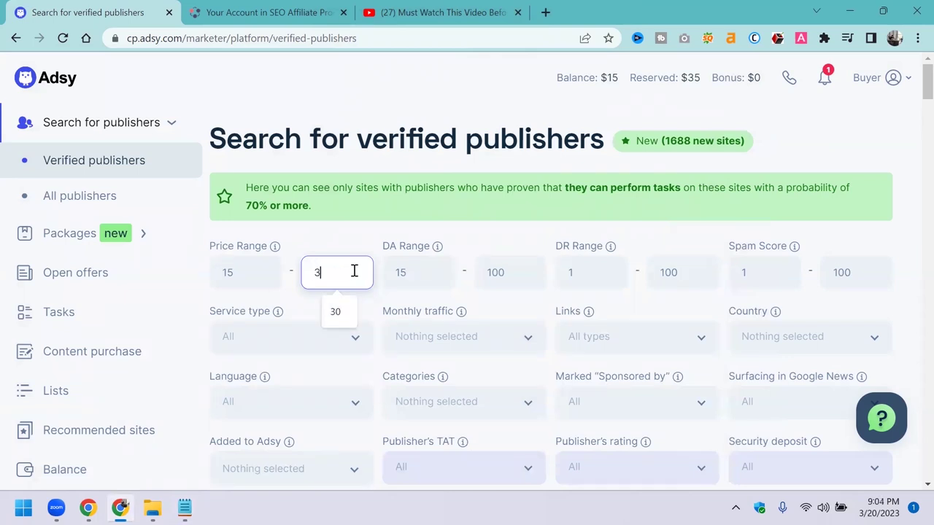
- Set the maximum of both the DA Range and DR Range filters to 30
left_click(432, 264)
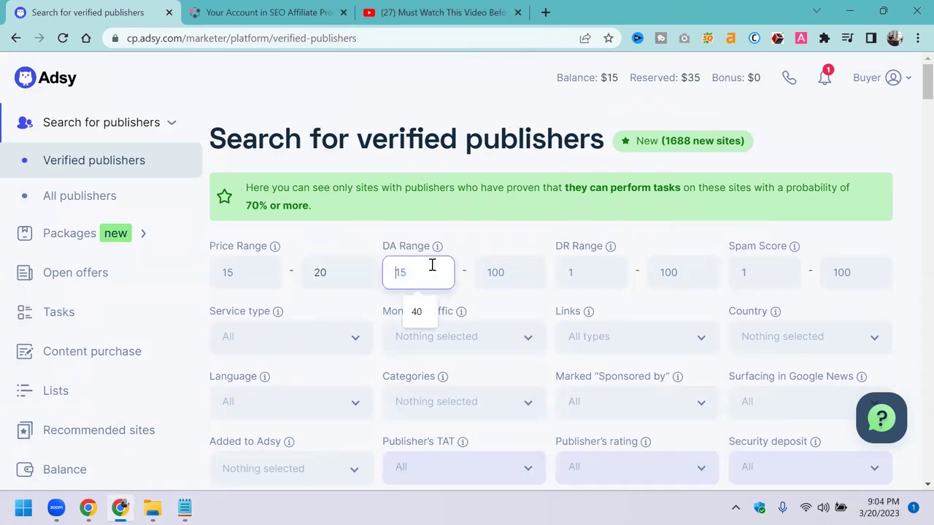
left_click(498, 267)
type("30")
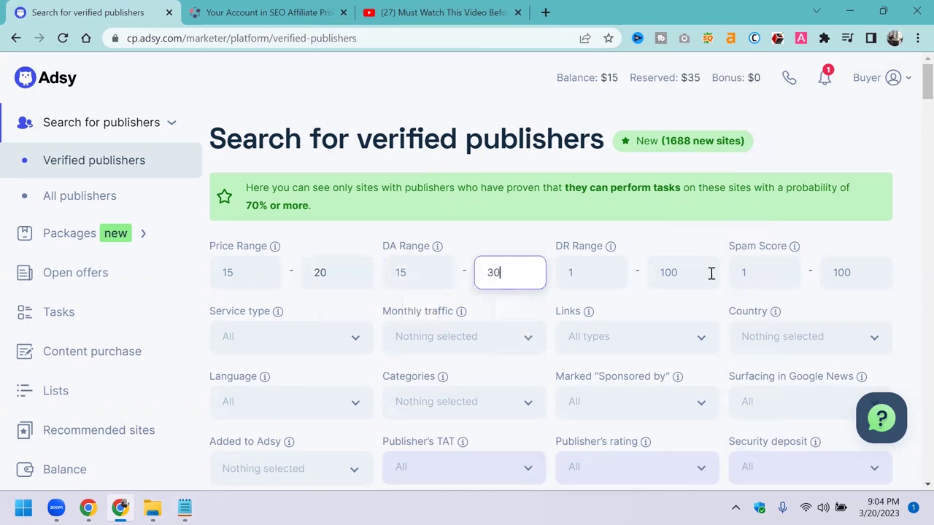
left_click(592, 270)
left_click(677, 272)
type("30")
- Review the entered price, DA and DR limits and look over the publisher listings below the filters
left_click(418, 265)
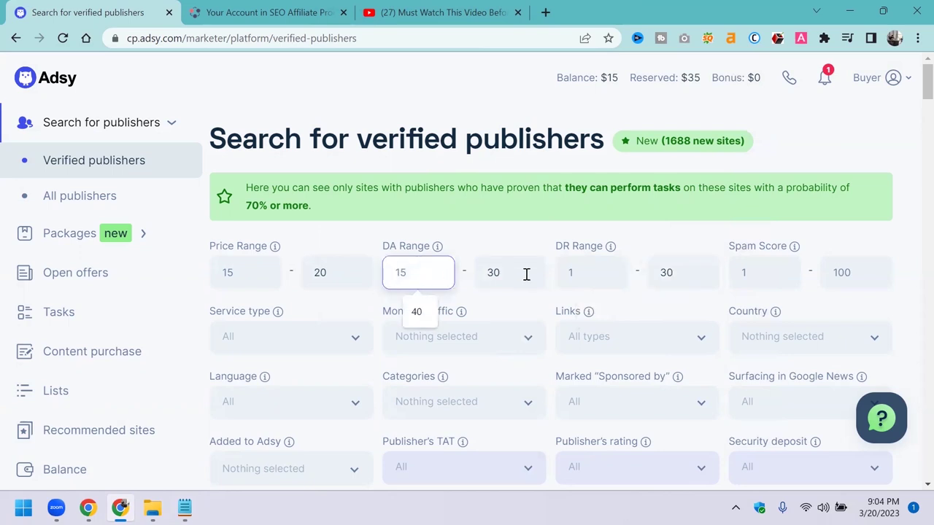
left_click(590, 271)
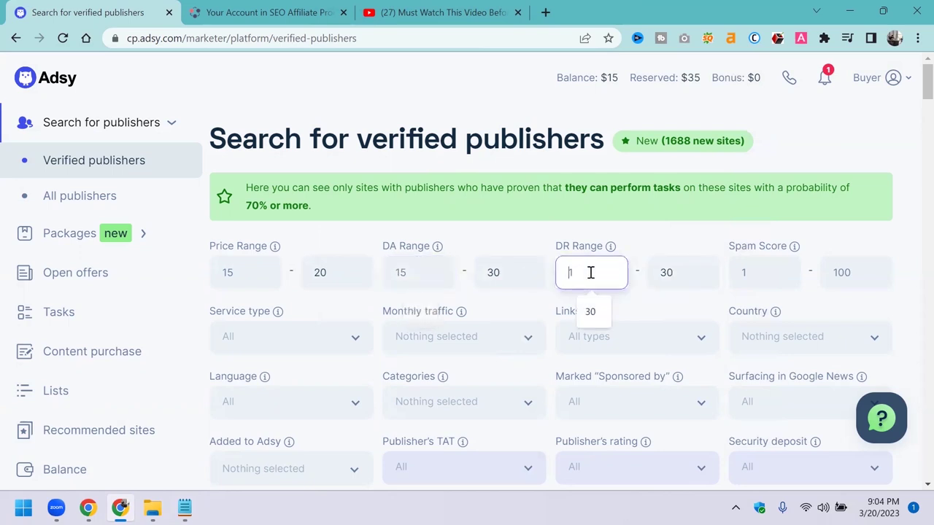
left_click(697, 272)
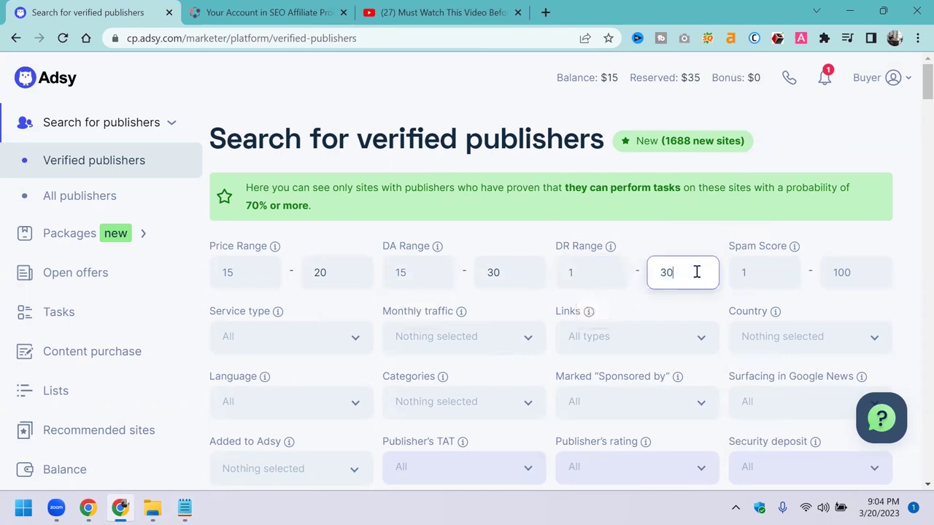
left_click(248, 278)
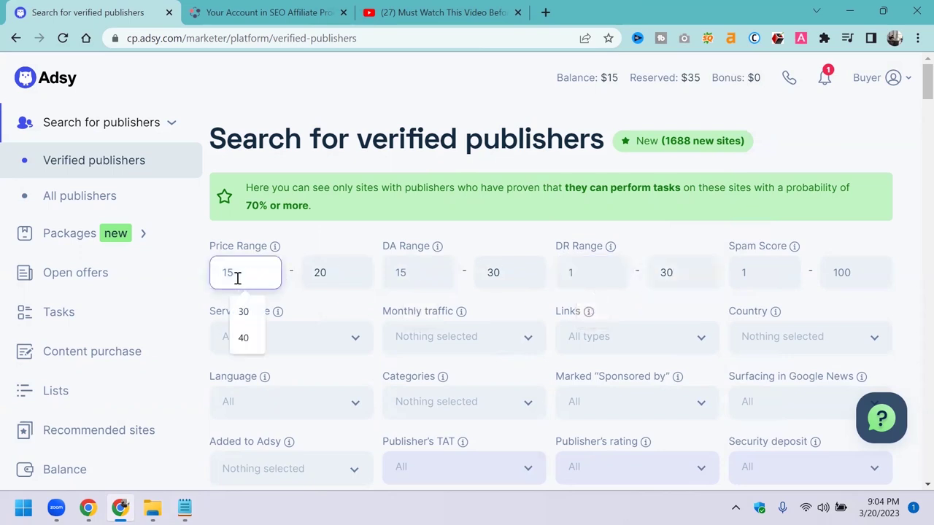
scroll(342, 246, "down", 7)
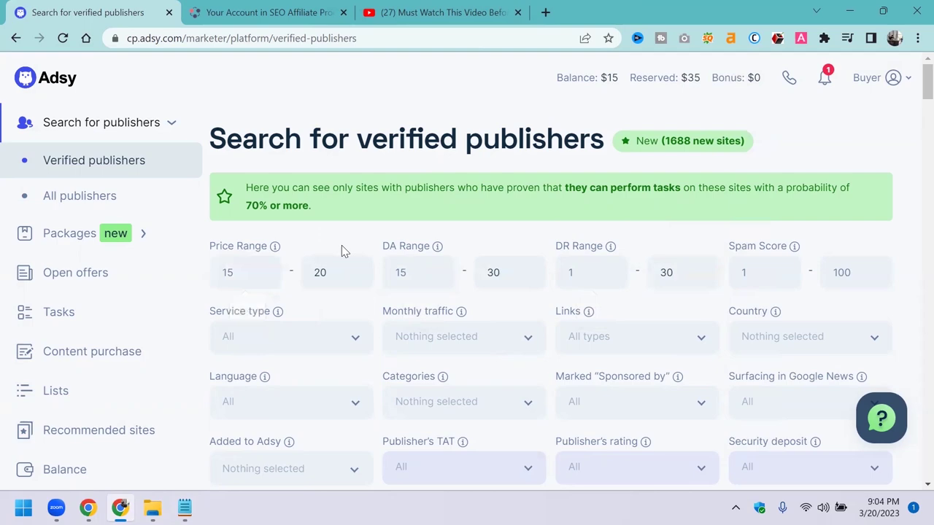
scroll(344, 250, "down", 3)
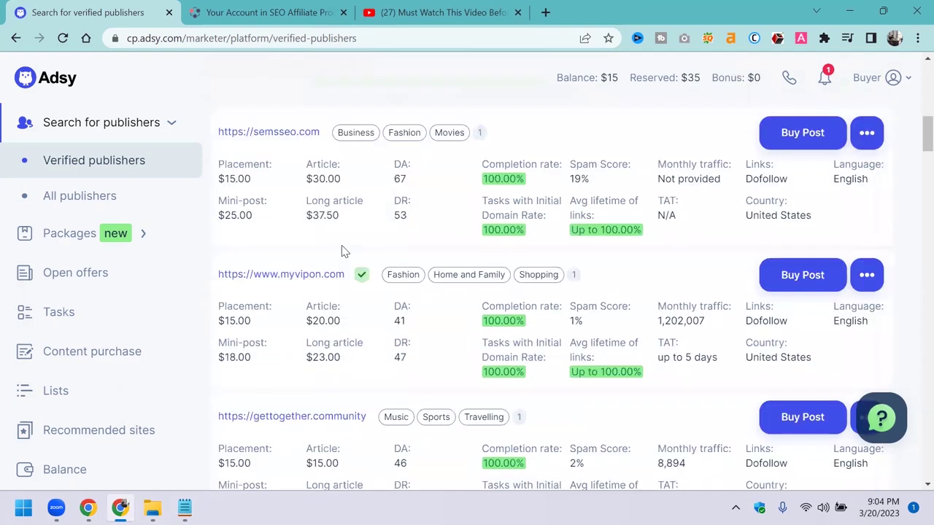
scroll(344, 251, "up", 2)
scroll(345, 251, "up", 8)
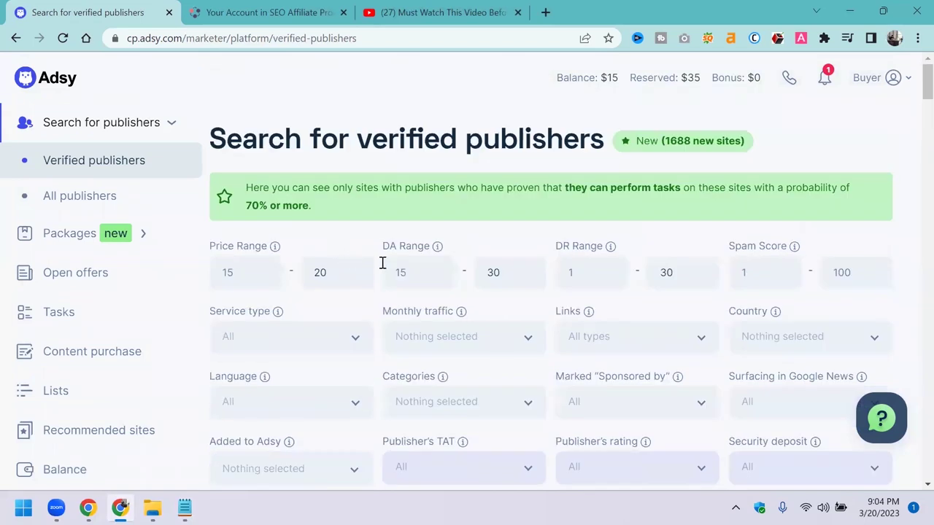
left_click(540, 272)
left_click(347, 276)
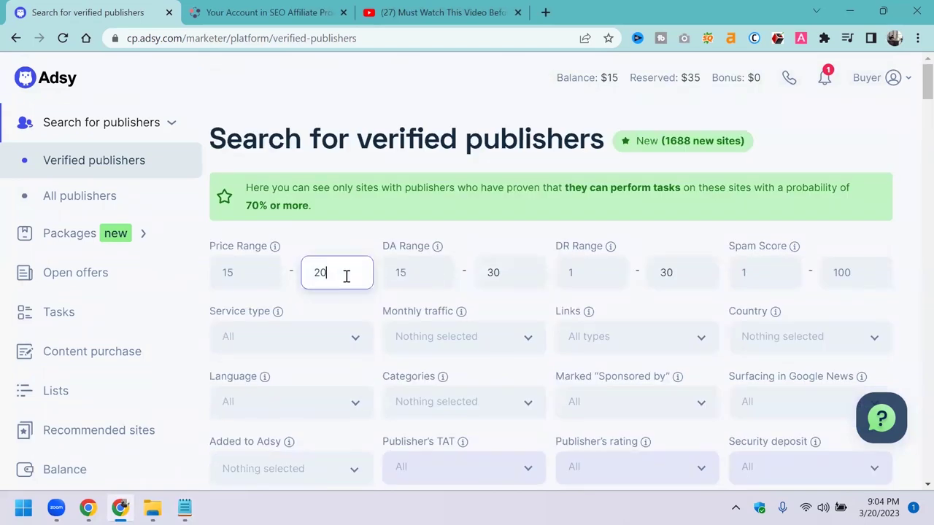
left_click(523, 271)
left_click(639, 271)
scroll(757, 270, "down", 1)
left_click(840, 199)
key("BackSpace")
key("BackSpace")
key("BackSpace")
type("5")
key("BackSpace")
type("100")
left_click(727, 240)
- Examine the options of the Monthly traffic, Service type, Links and Country filters without choosing any
scroll(652, 253, "down", 1)
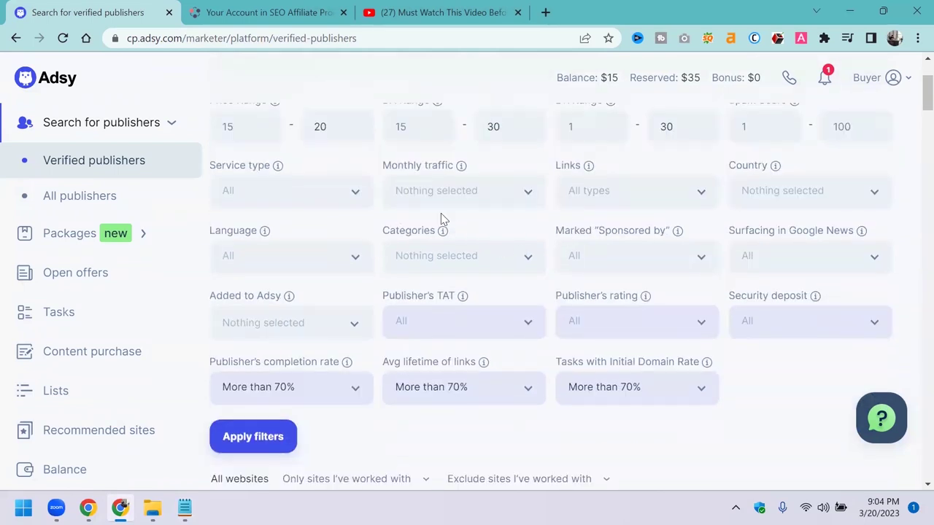
left_click(430, 201)
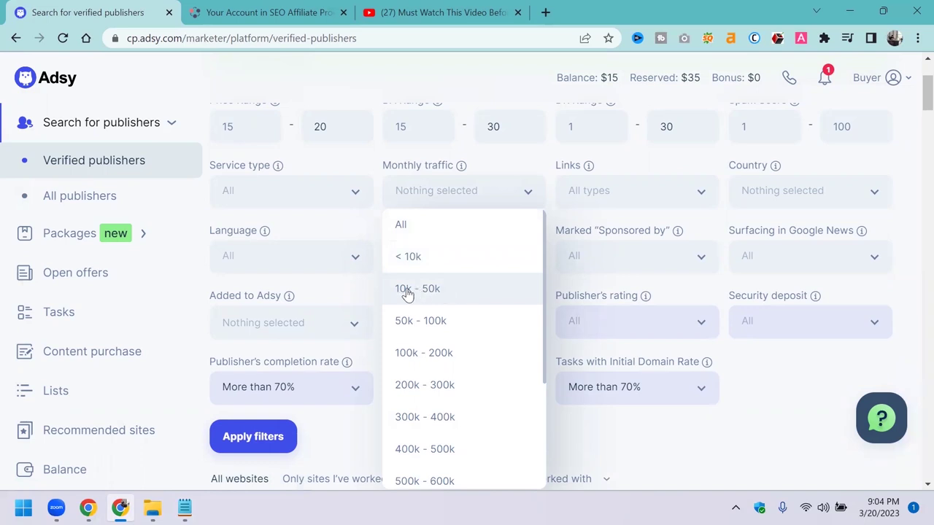
left_click(276, 207)
left_click(274, 202)
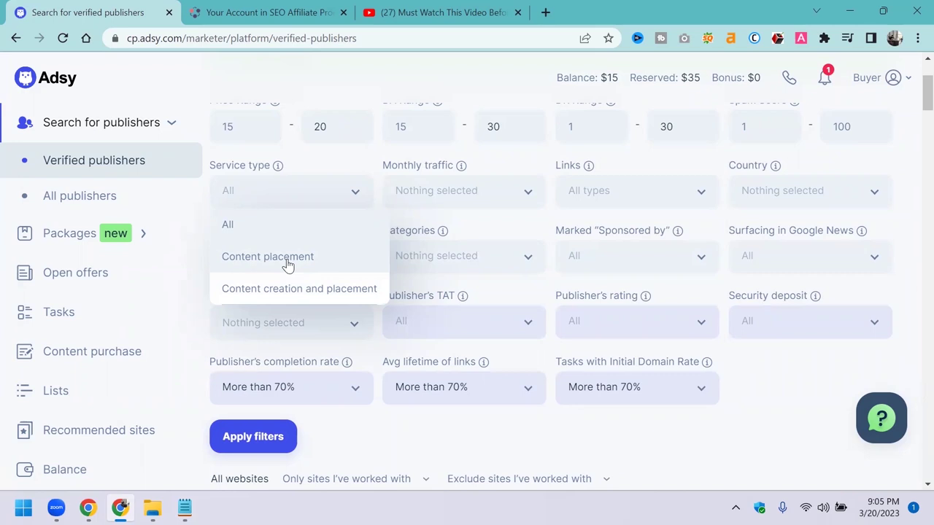
left_click(531, 235)
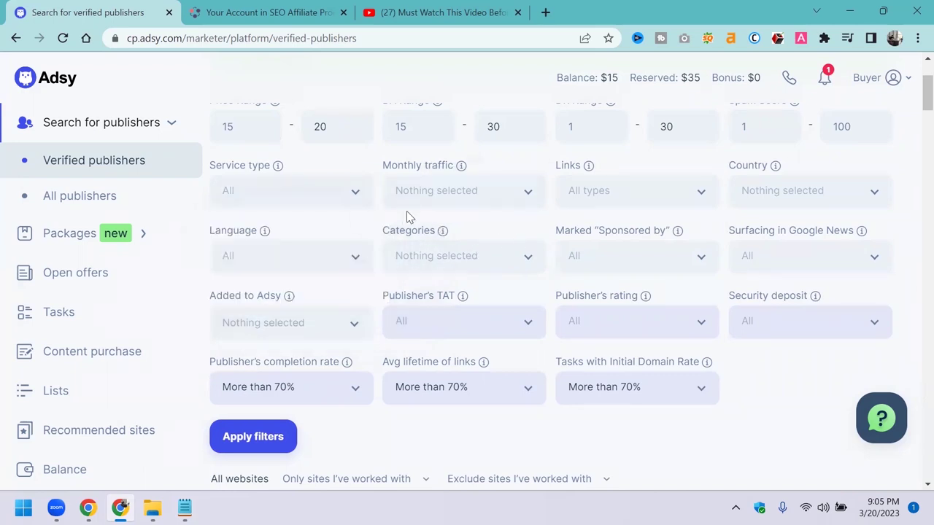
left_click(638, 193)
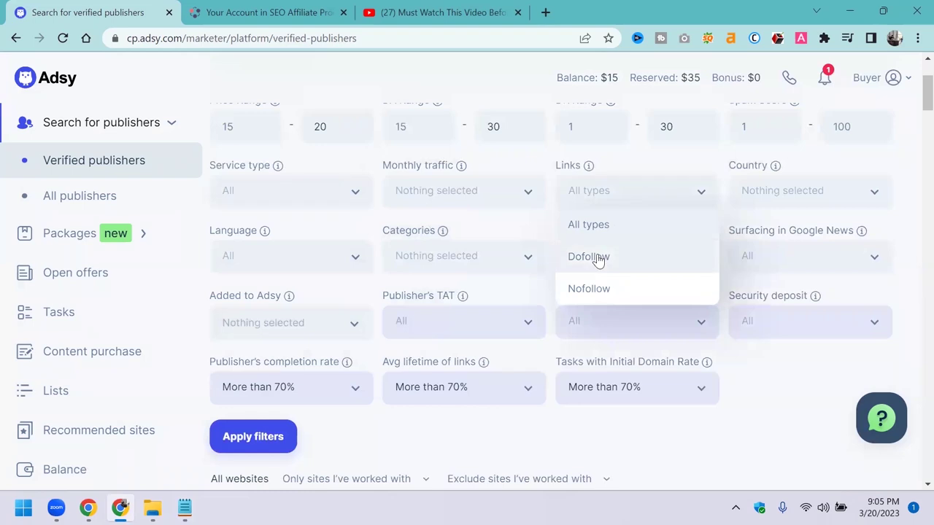
left_click(767, 193)
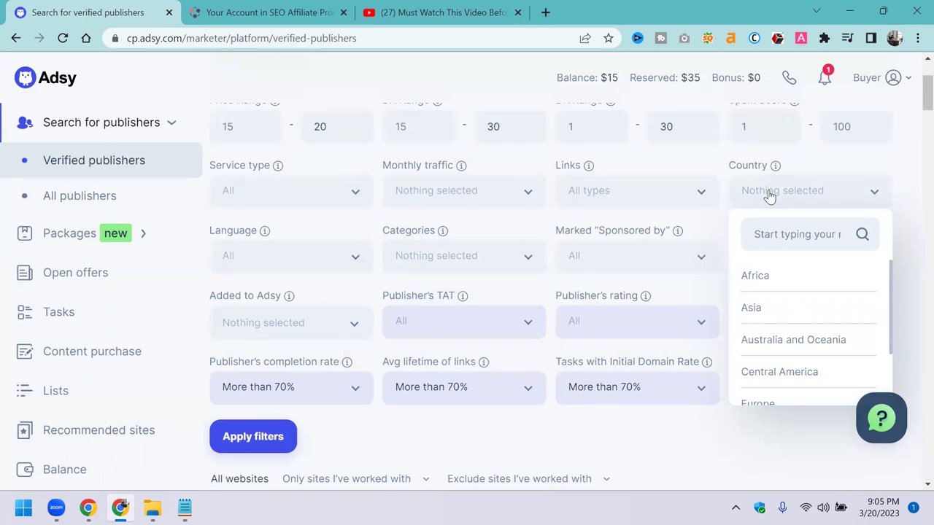
left_click(704, 213)
- Set the Language filter to English
scroll(704, 213, "down", 1)
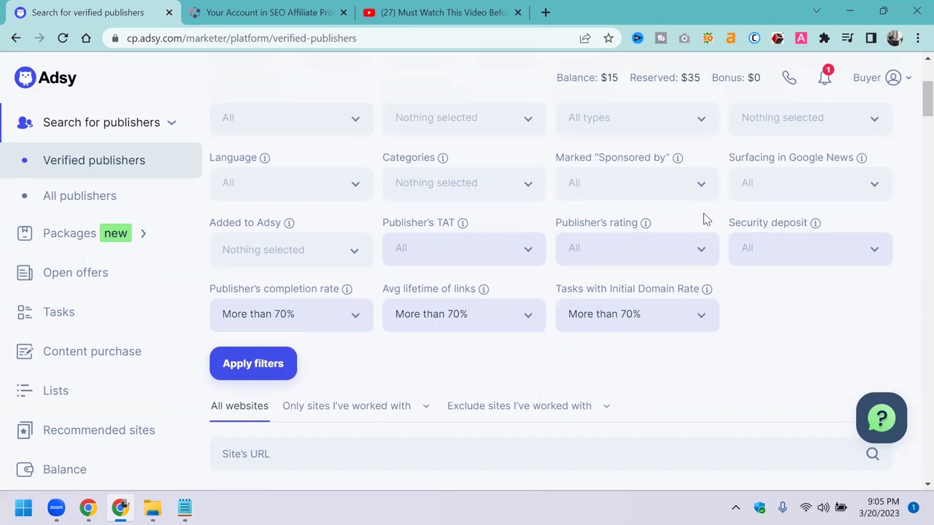
left_click(269, 183)
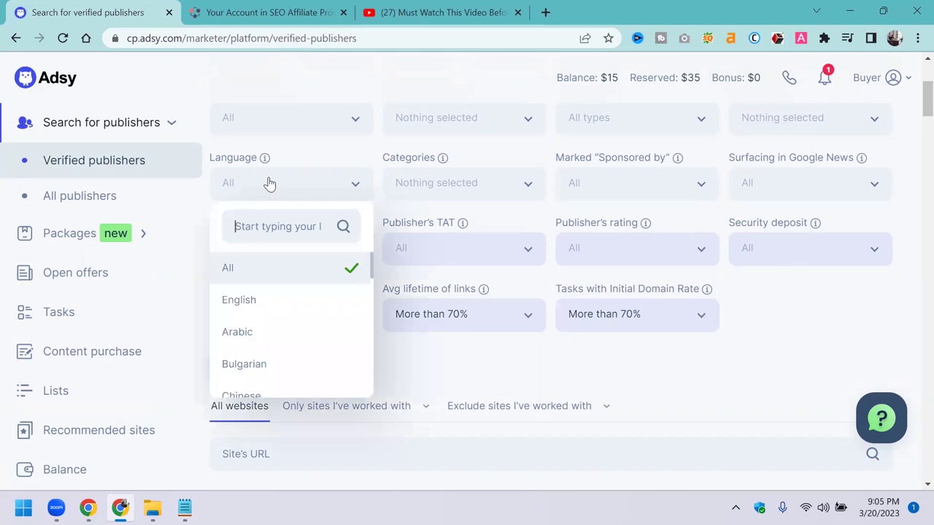
type("eng")
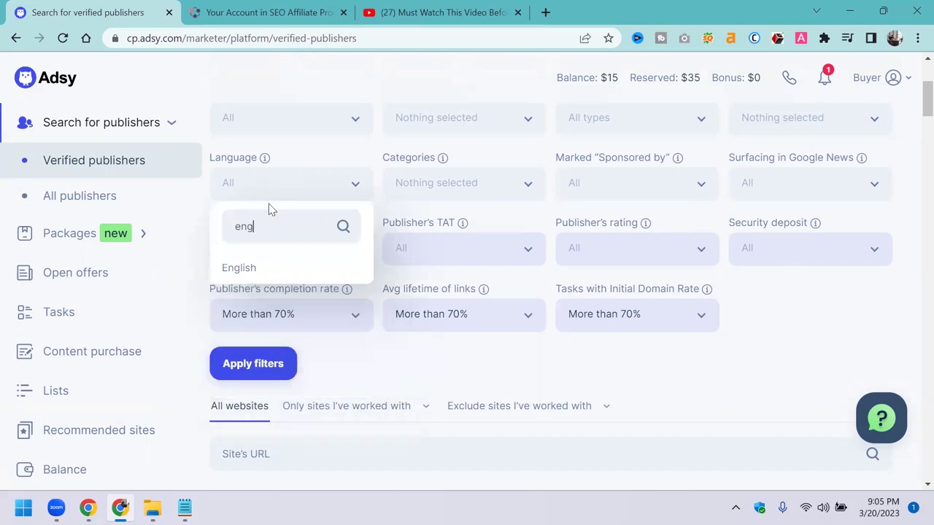
left_click(246, 269)
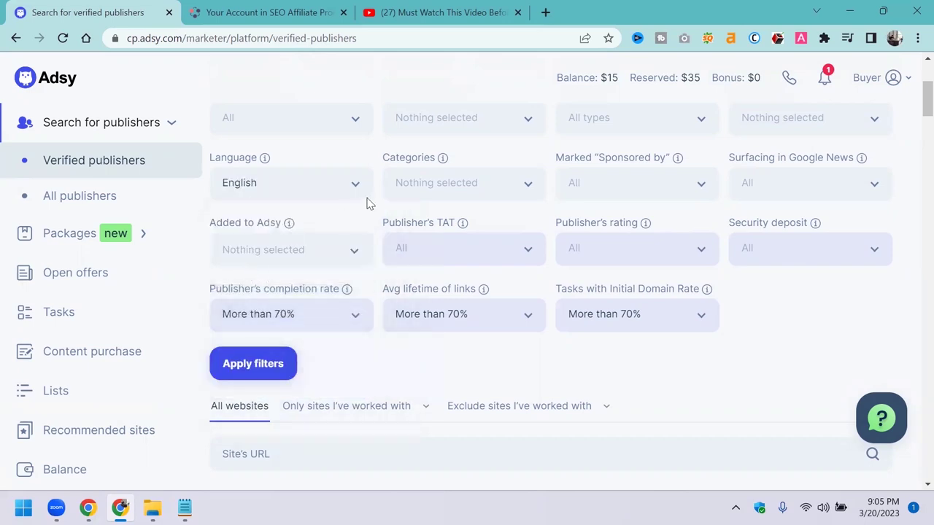
- Set the Categories filter to Real Estate and check the choice against the requirements in the real estate note
left_click(411, 187)
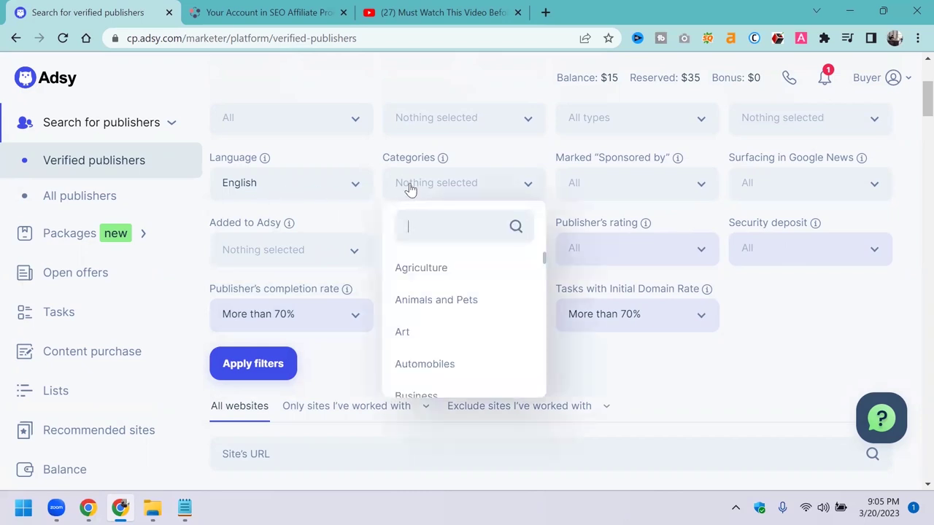
type("rea")
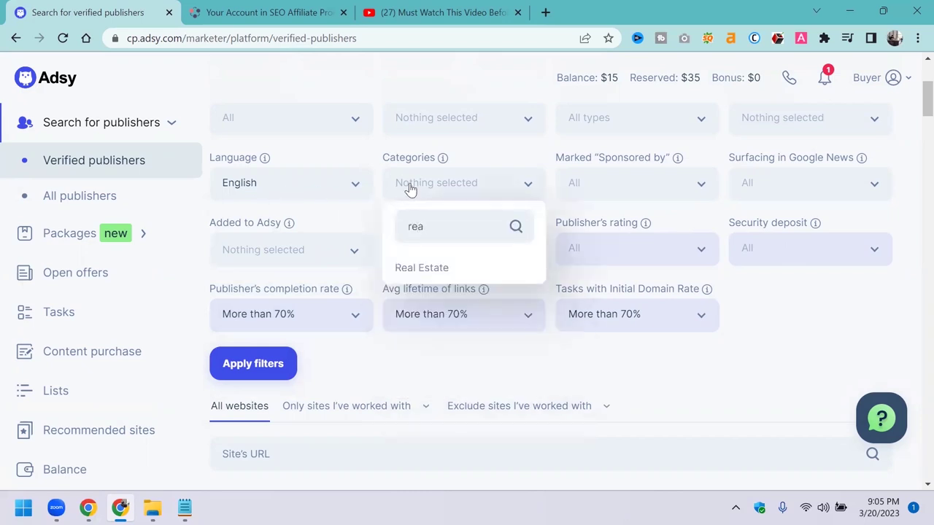
left_click(426, 268)
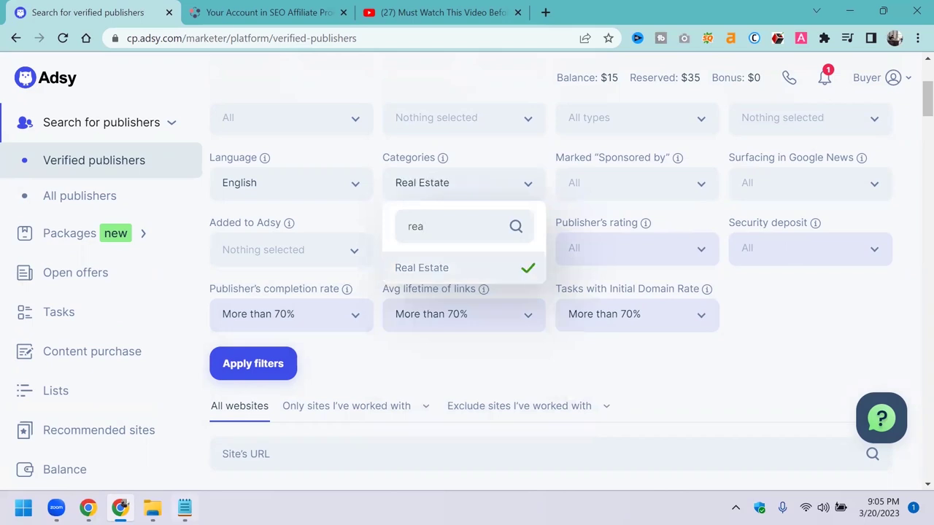
key("alt+Tab")
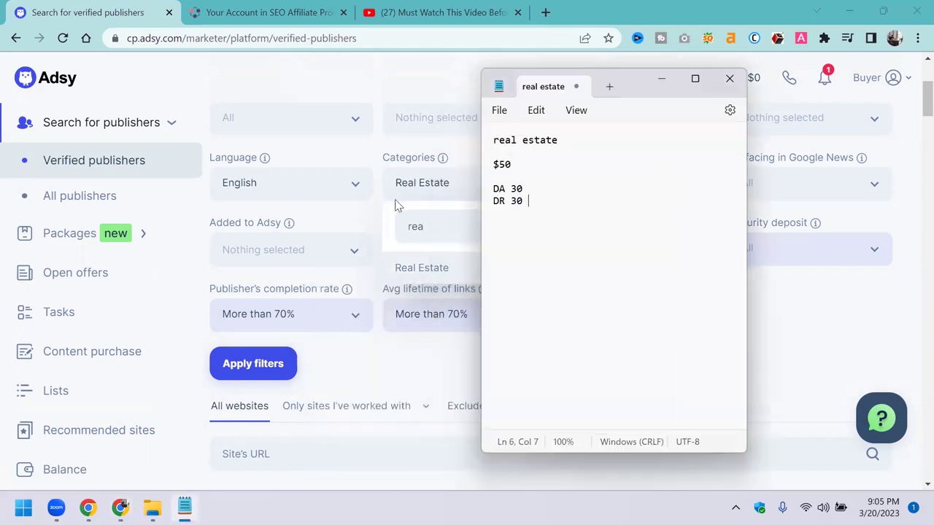
left_click(661, 79)
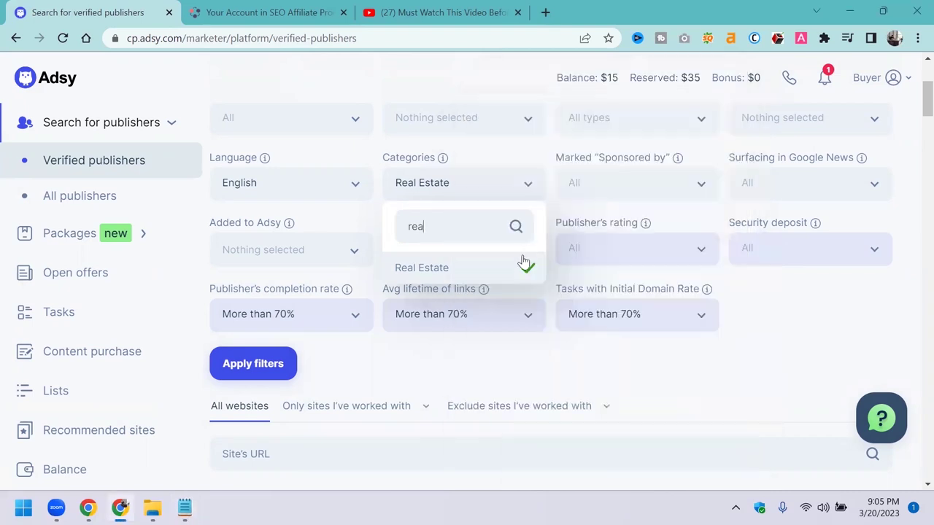
scroll(522, 259, "up", 1)
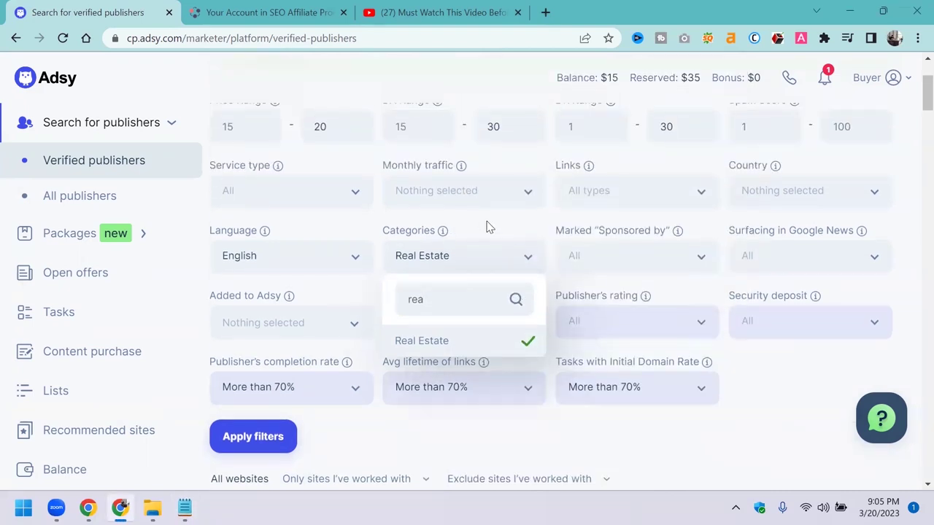
left_click(489, 227)
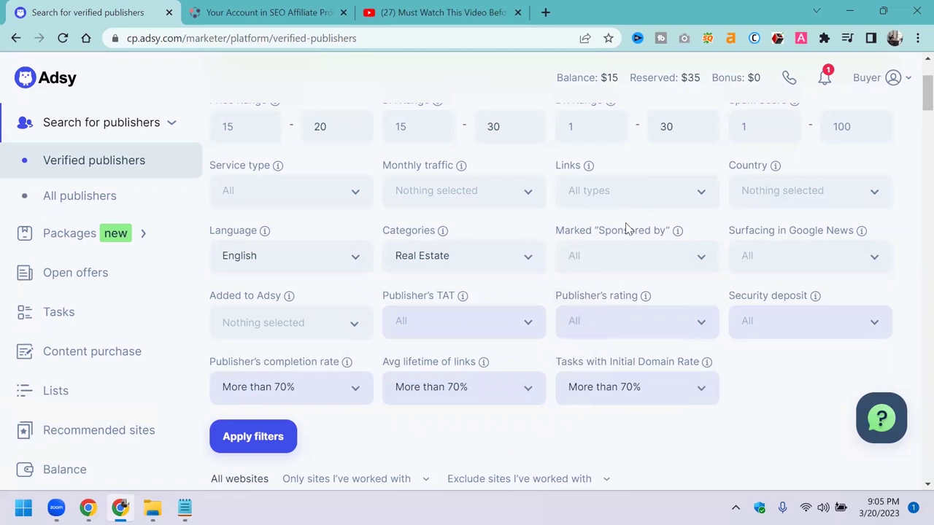
- Apply the entered price, DA, DR, language and category filters to the verified publishers
scroll(386, 296, "down", 2)
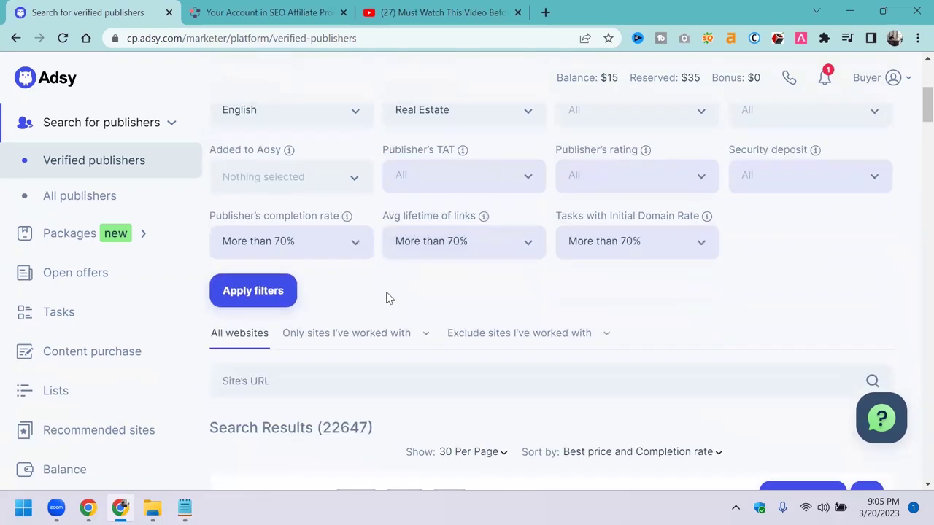
scroll(343, 251, "up", 1)
left_click(310, 318)
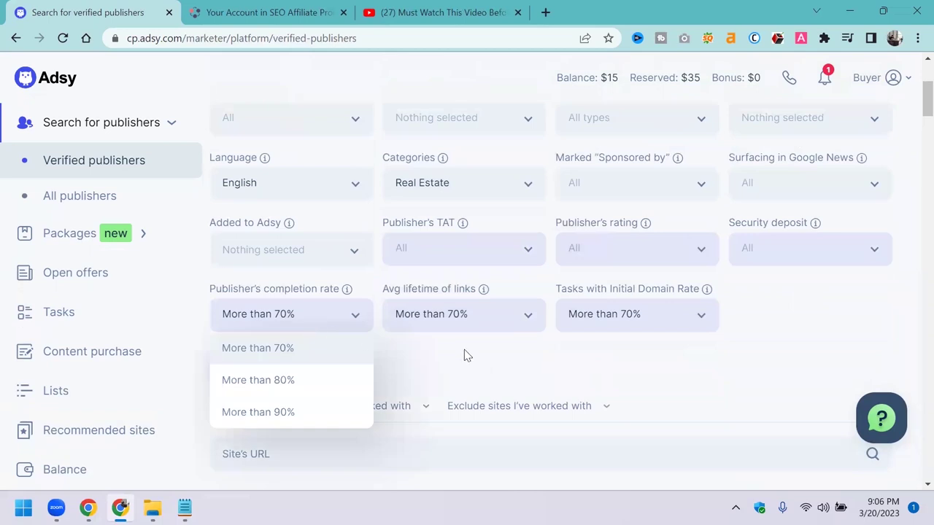
left_click(222, 358)
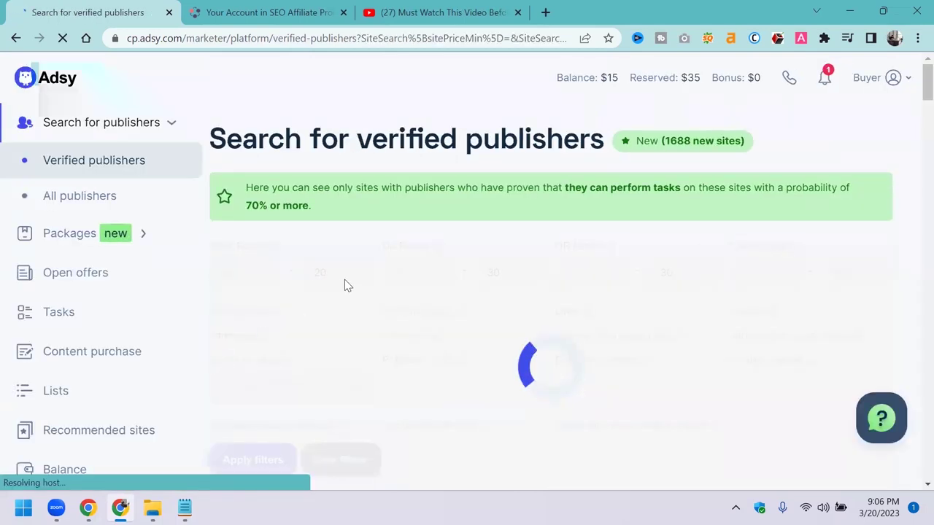
scroll(329, 317, "down", 4)
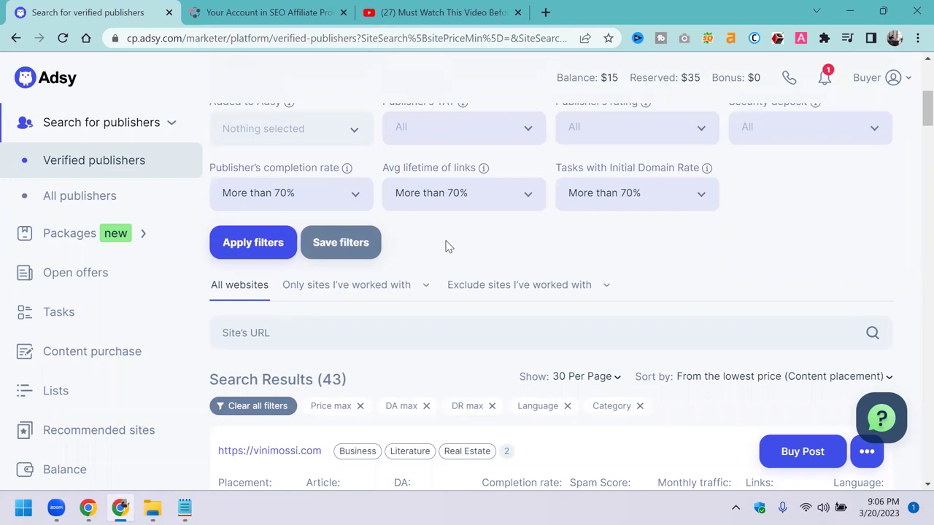
- Set Publisher's completion rate and Avg lifetime of links both to More than 90% and apply the filters
left_click(314, 206)
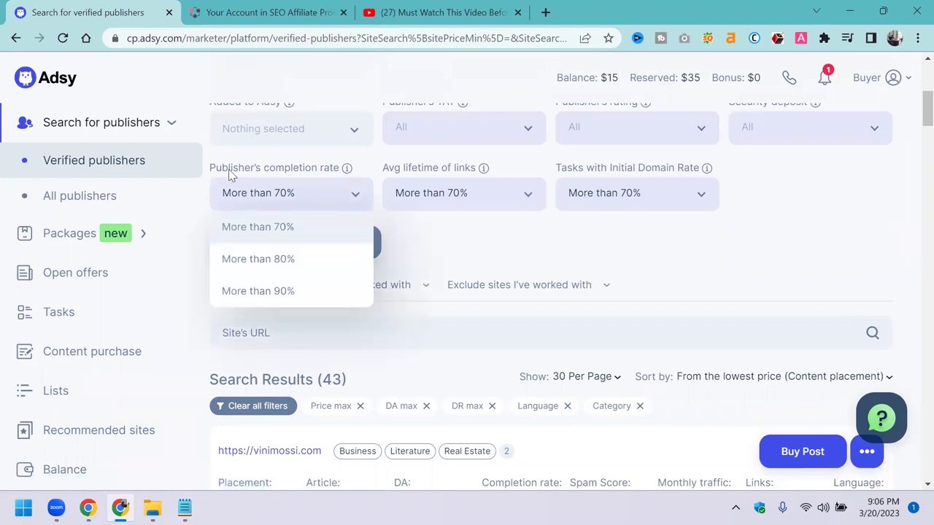
left_click(272, 292)
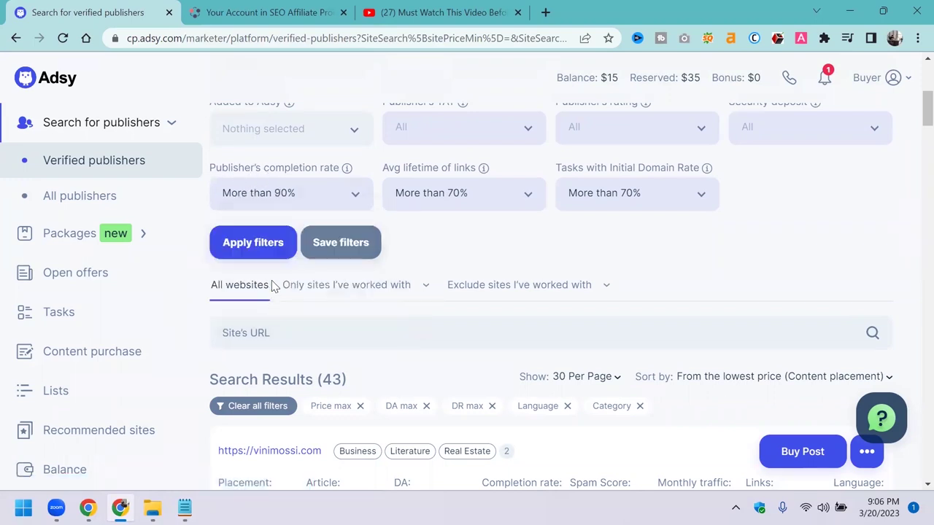
left_click(456, 192)
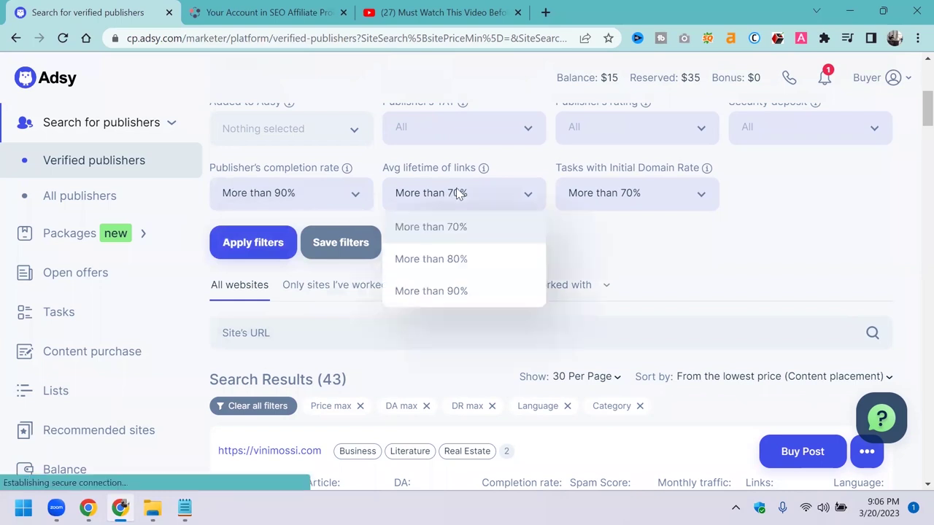
left_click(437, 293)
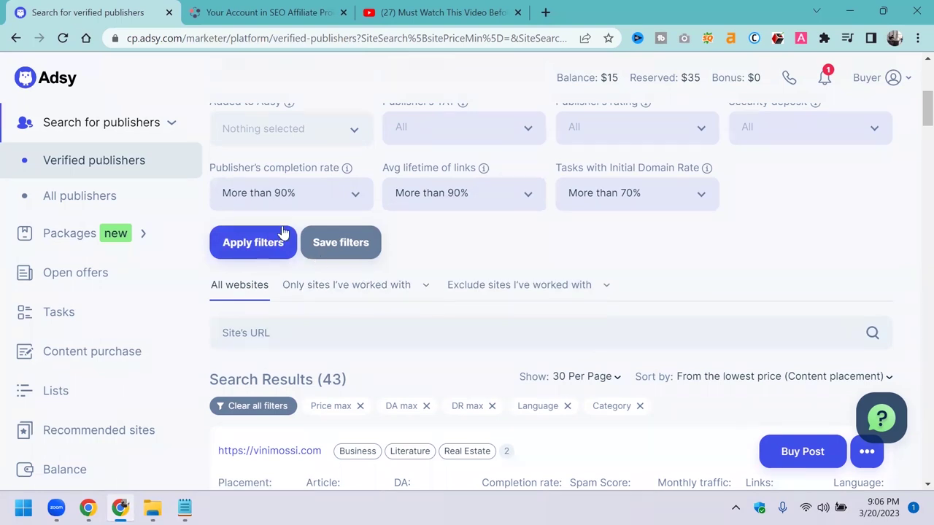
left_click(259, 249)
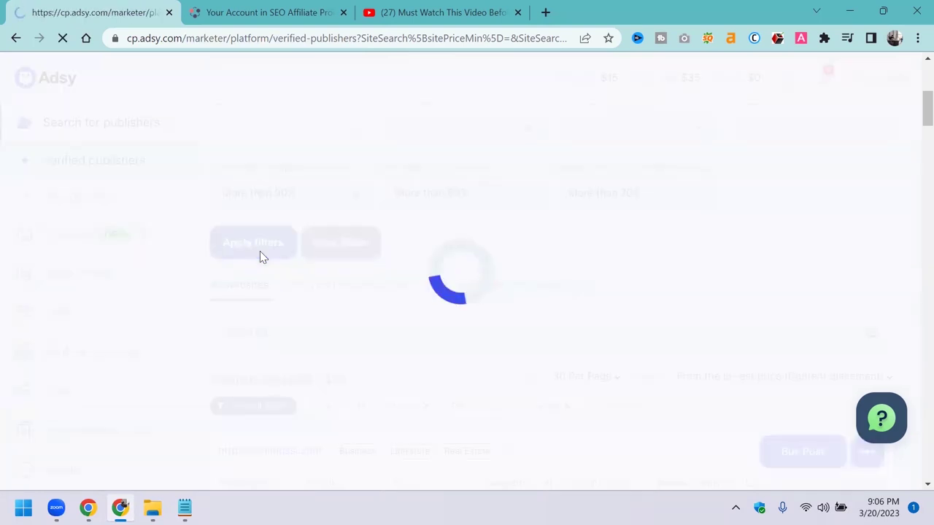
scroll(358, 290, "down", 3)
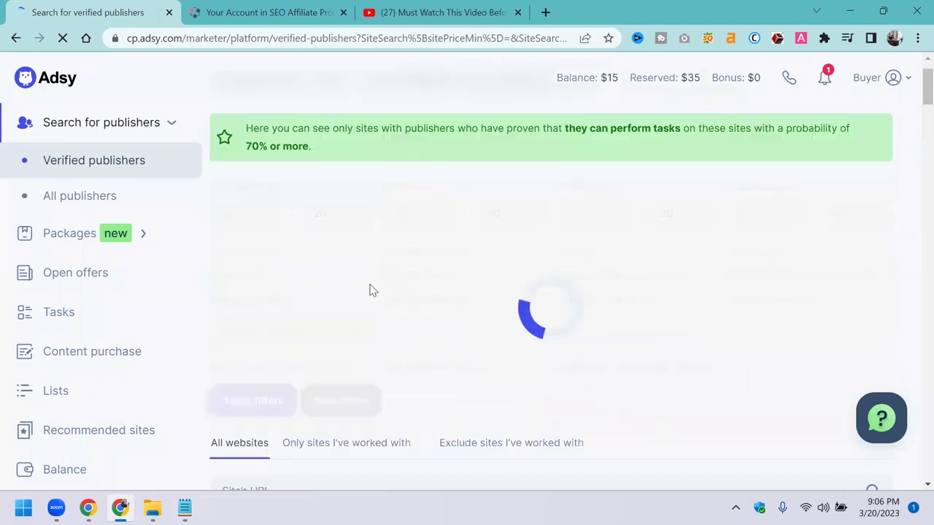
scroll(358, 310, "down", 3)
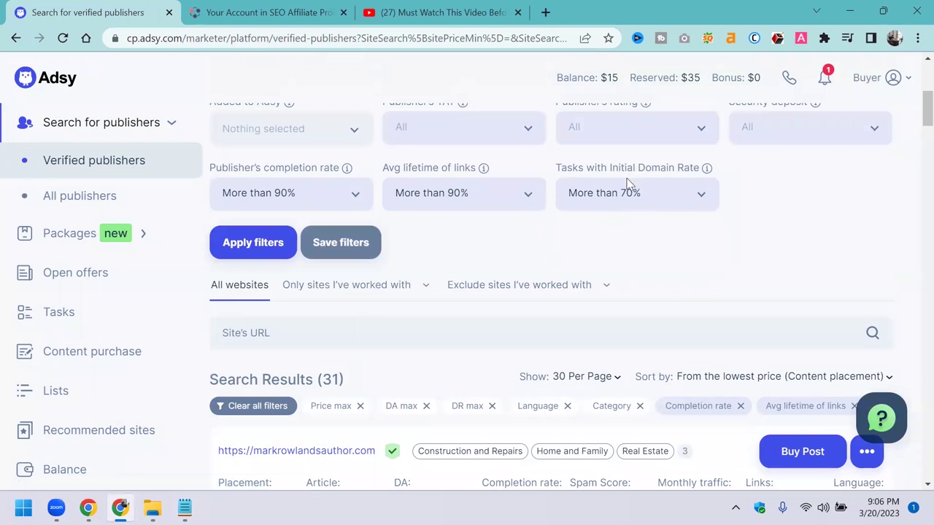
- Set Tasks with Initial Domain Rate to More than 90% and apply the filters
left_click(599, 210)
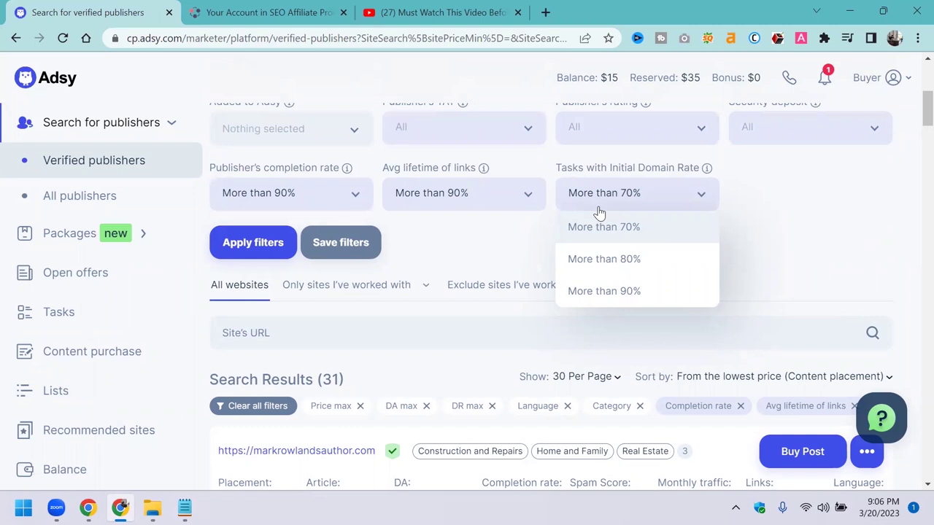
left_click(609, 291)
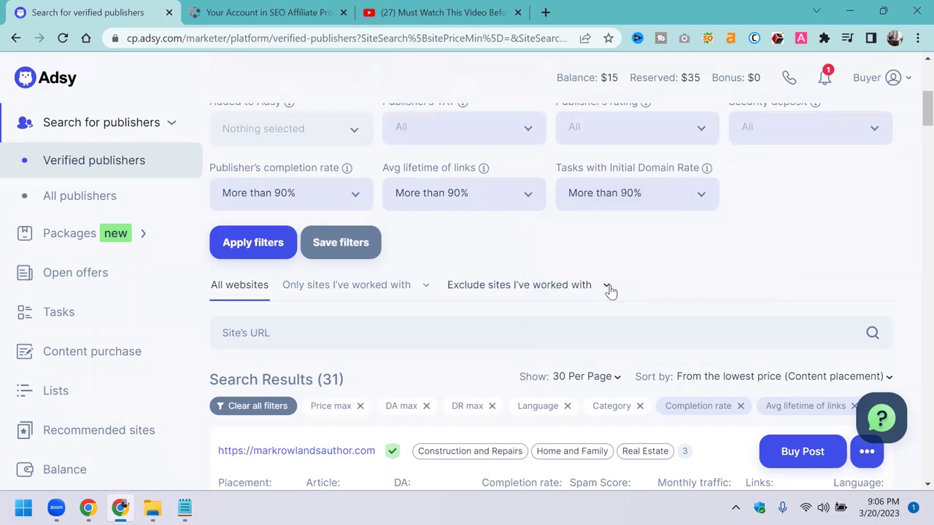
left_click(259, 252)
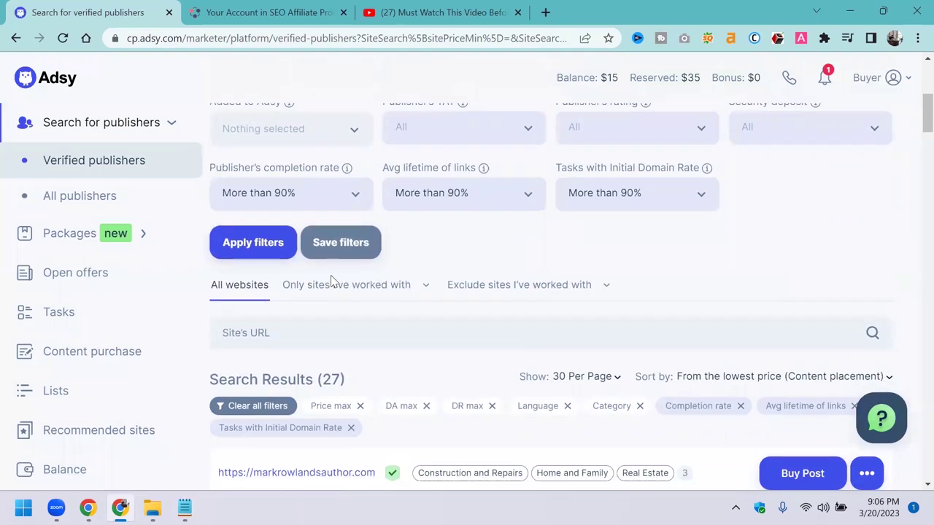
- Check the first publisher listing and review all the applied filter values above the results
scroll(338, 305, "down", 1)
double_click(324, 305)
left_click(413, 288)
scroll(409, 285, "down", 2)
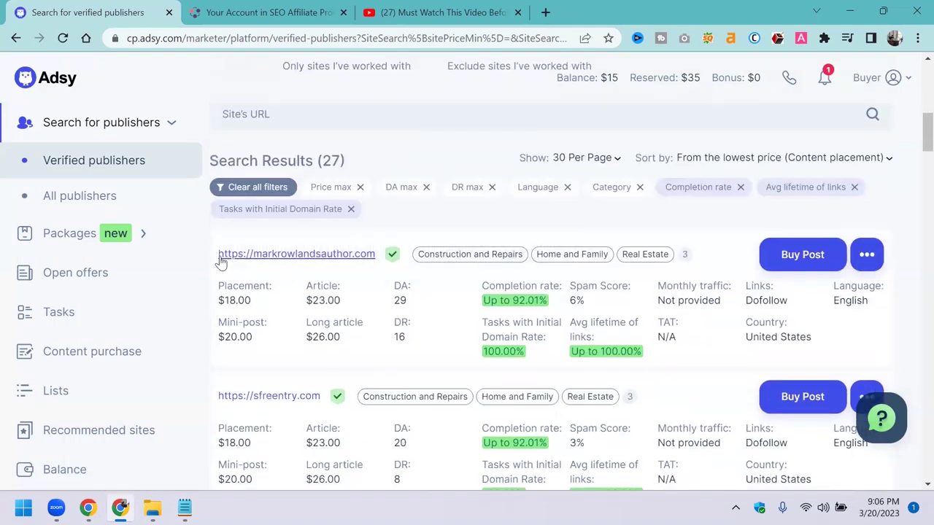
scroll(507, 250, "up", 2)
scroll(508, 251, "up", 4)
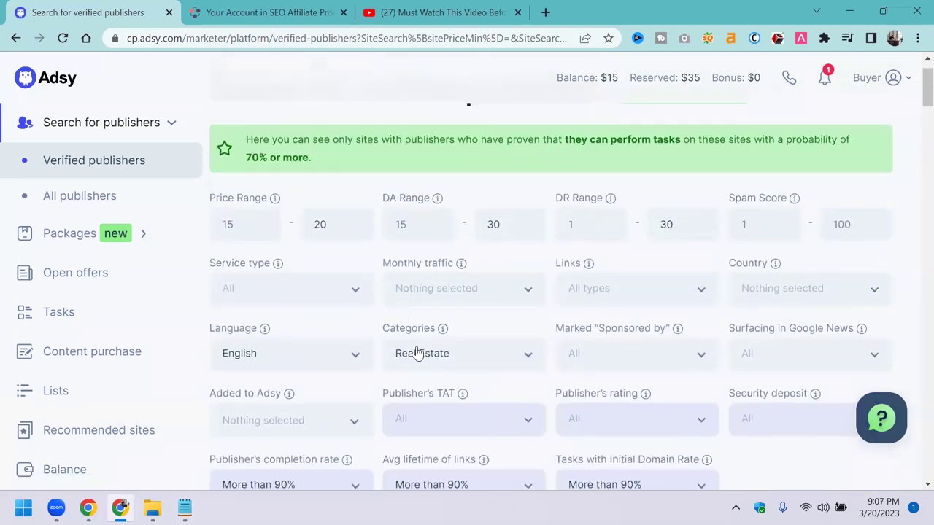
scroll(507, 323, "down", 5)
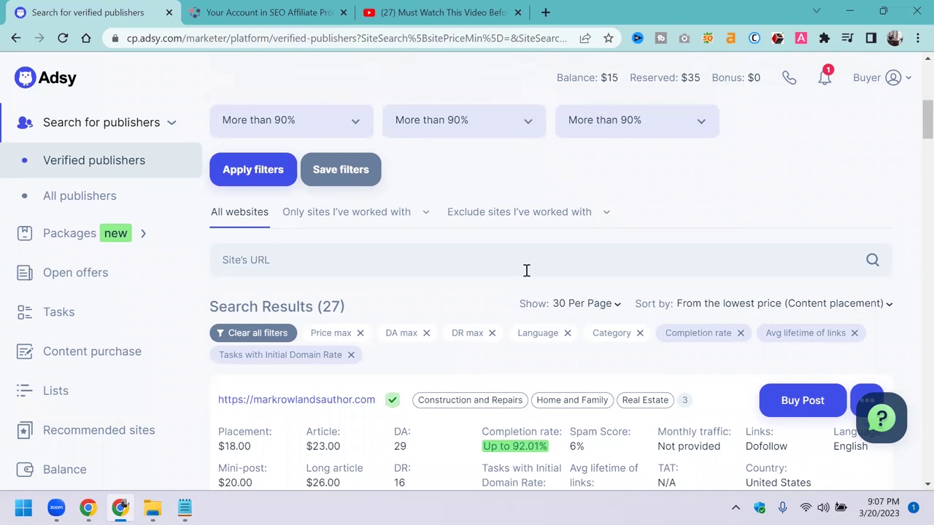
- Examine the site URL search field, the number of search results and the details of the filtered publisher listings
left_click(526, 271)
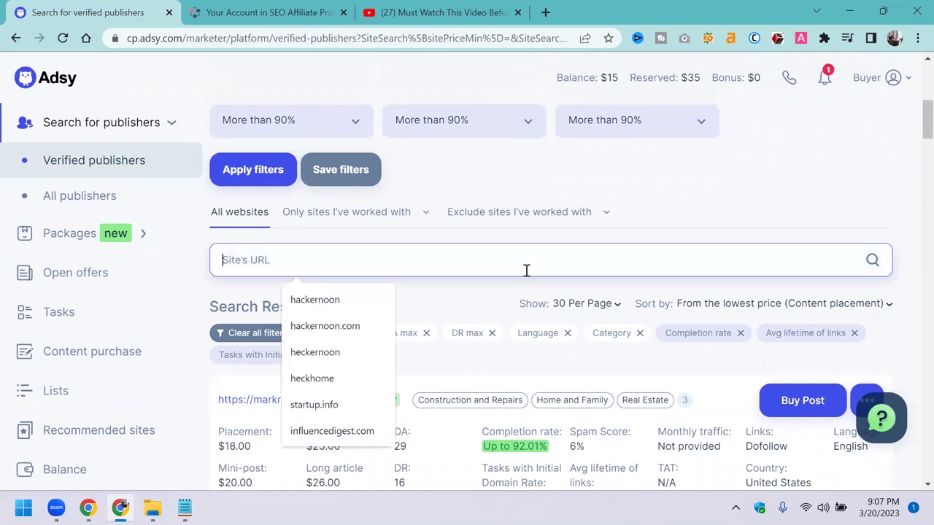
scroll(419, 233, "down", 1)
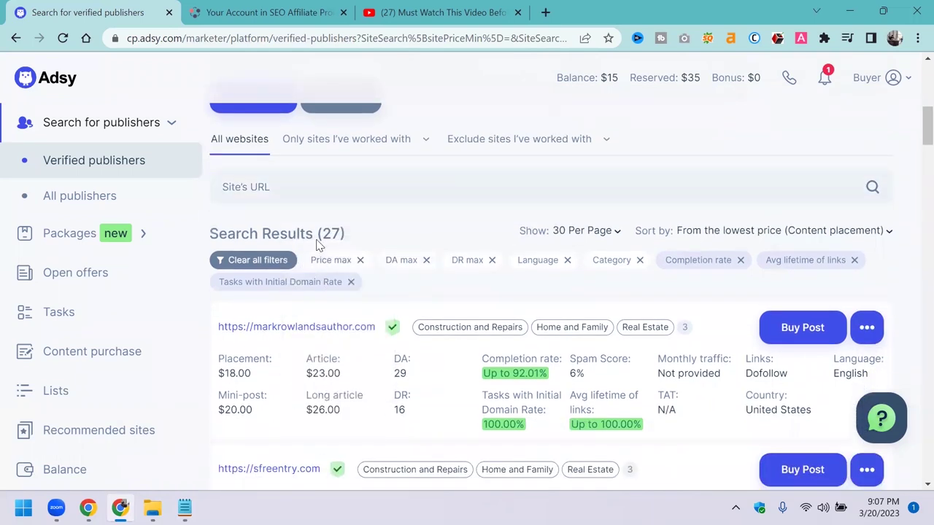
left_click_drag(326, 232, 337, 232)
left_click(282, 302)
scroll(511, 323, "down", 2)
mouse_move(562, 322)
scroll(561, 322, "down", 3)
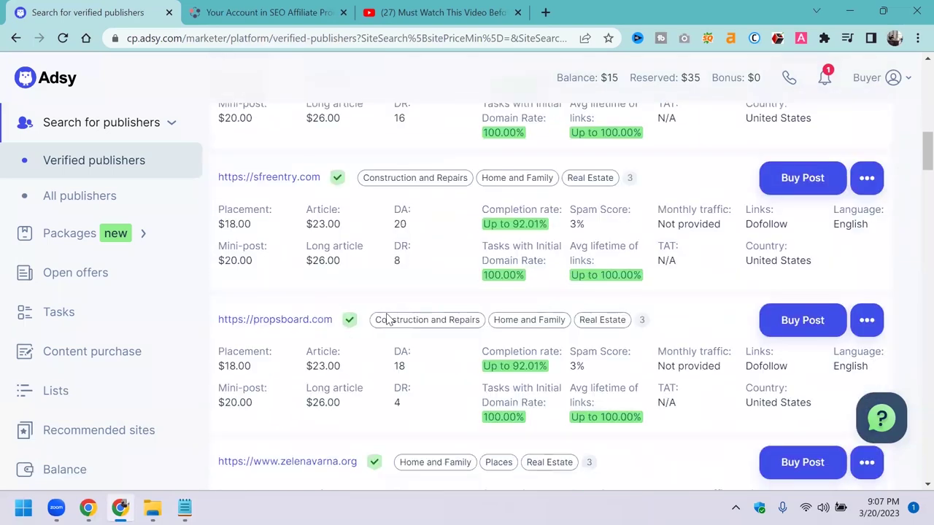
scroll(387, 319, "up", 4)
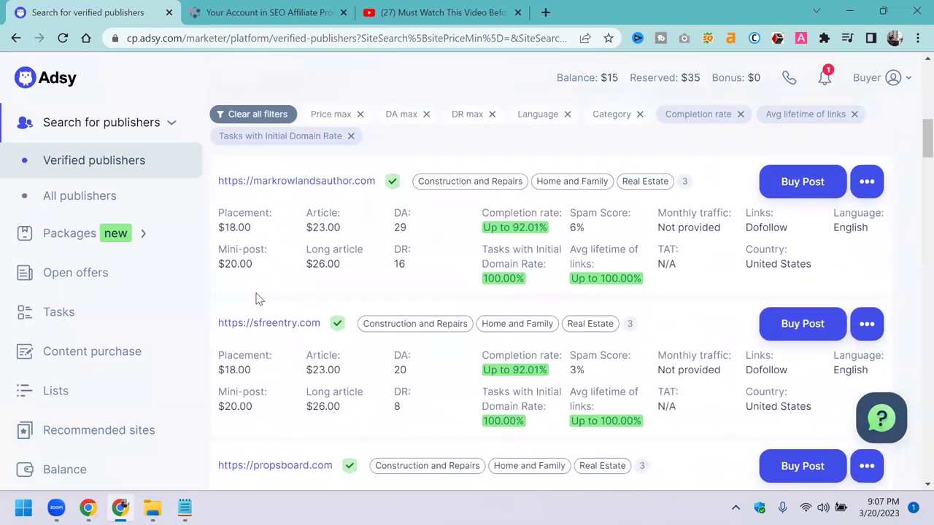
- Restrict the search results to only sites I've worked with
scroll(256, 298, "up", 4)
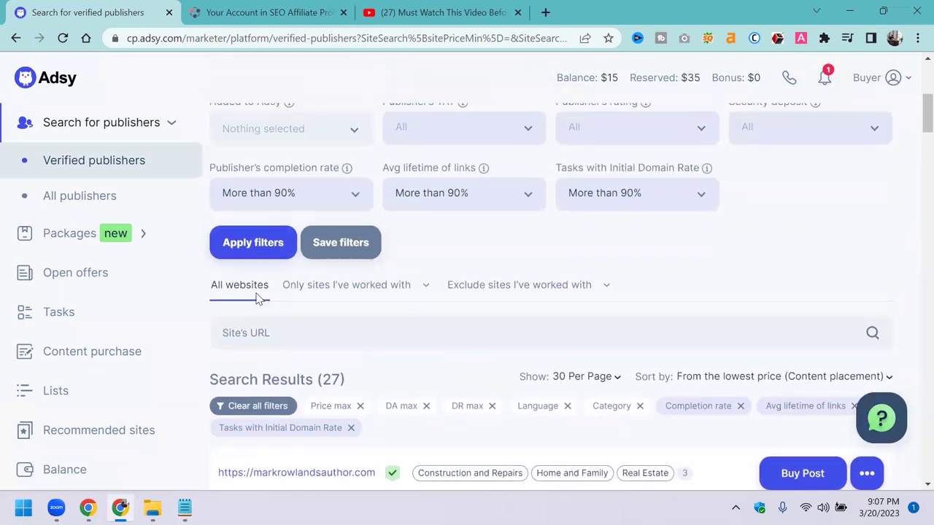
scroll(375, 292, "down", 1)
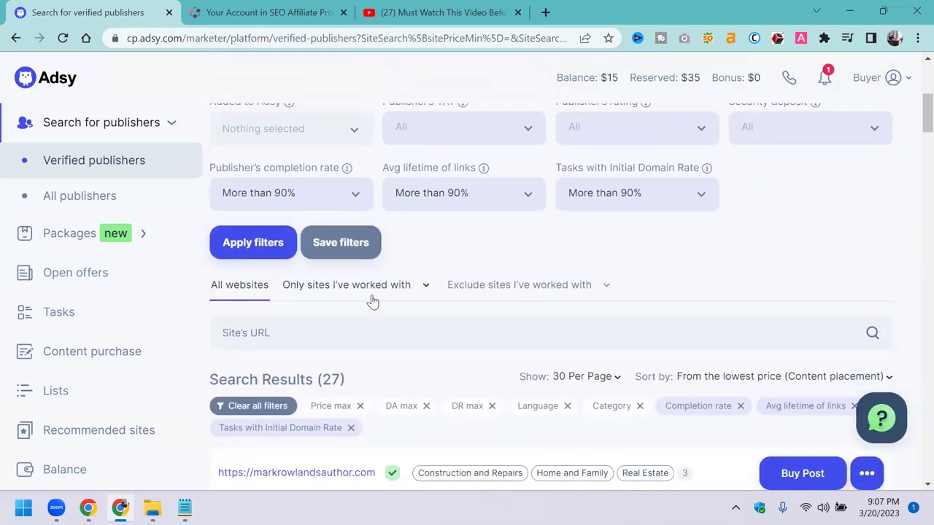
left_click(368, 293)
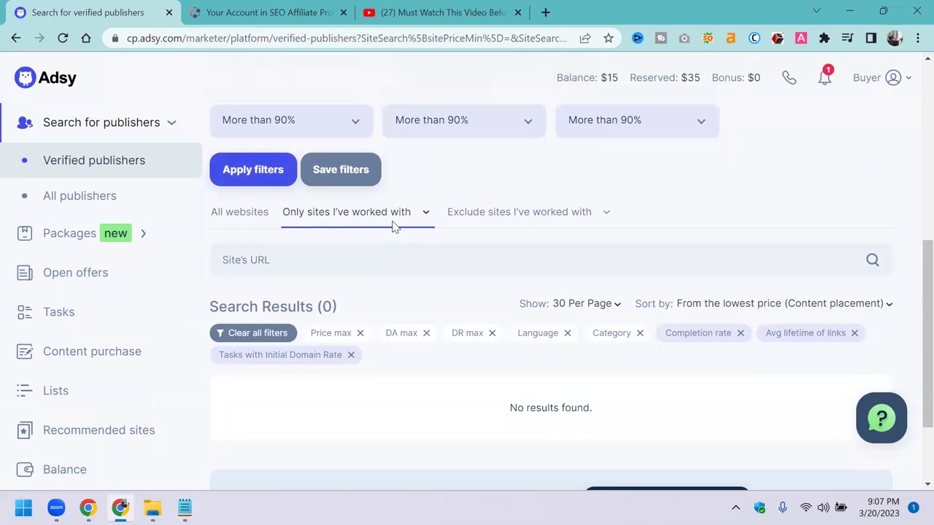
- Exclude sites I've worked with from the search results, and return to showing only sites I've worked with
left_click(469, 218)
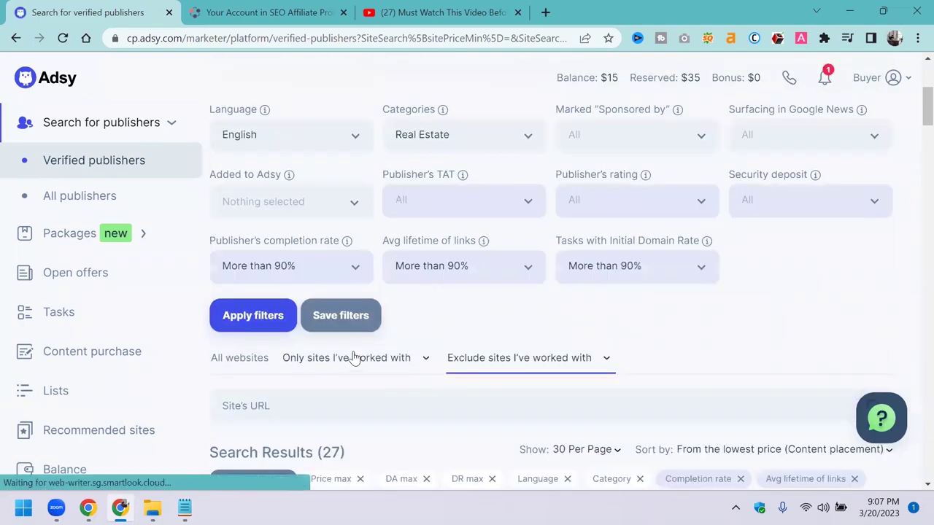
left_click(354, 358)
scroll(351, 356, "down", 2)
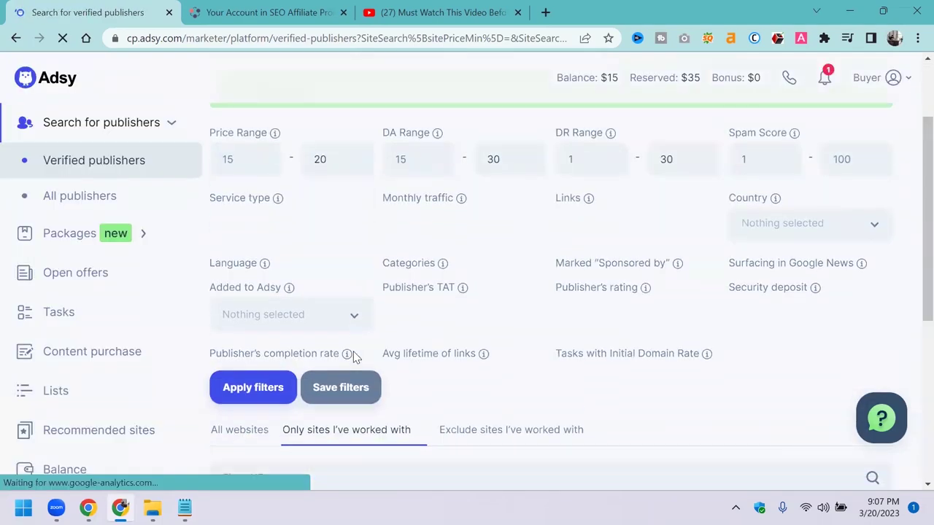
scroll(369, 353, "down", 3)
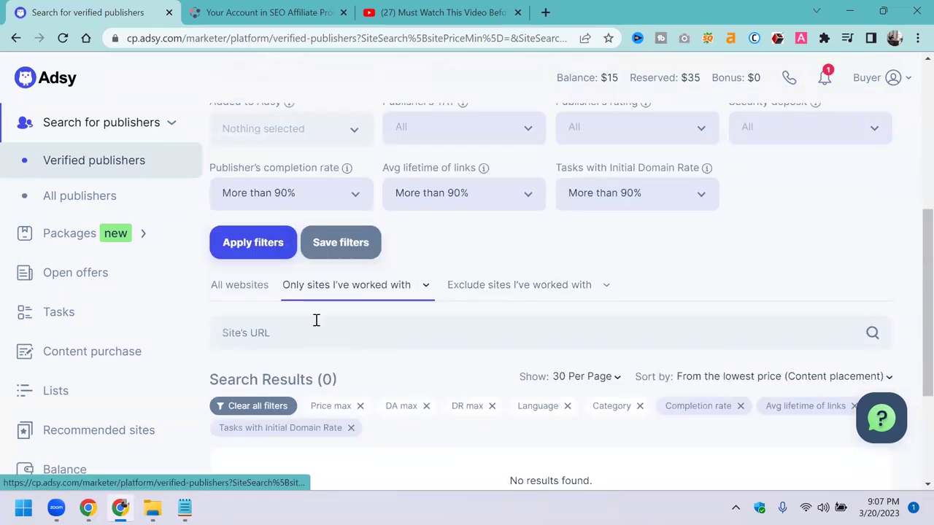
scroll(328, 315, "down", 1)
- Show all websites in the verified publisher search results
left_click(233, 221)
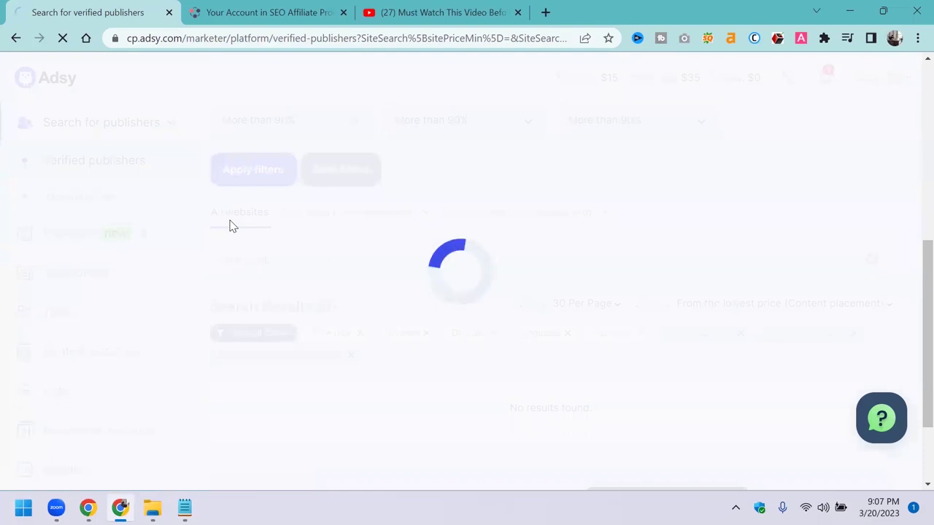
scroll(634, 244, "down", 1)
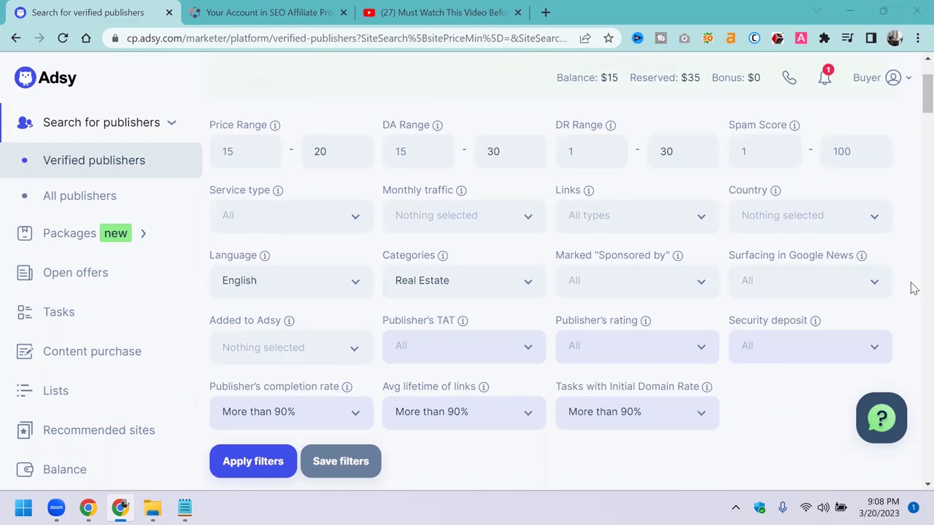
scroll(323, 329, "down", 4)
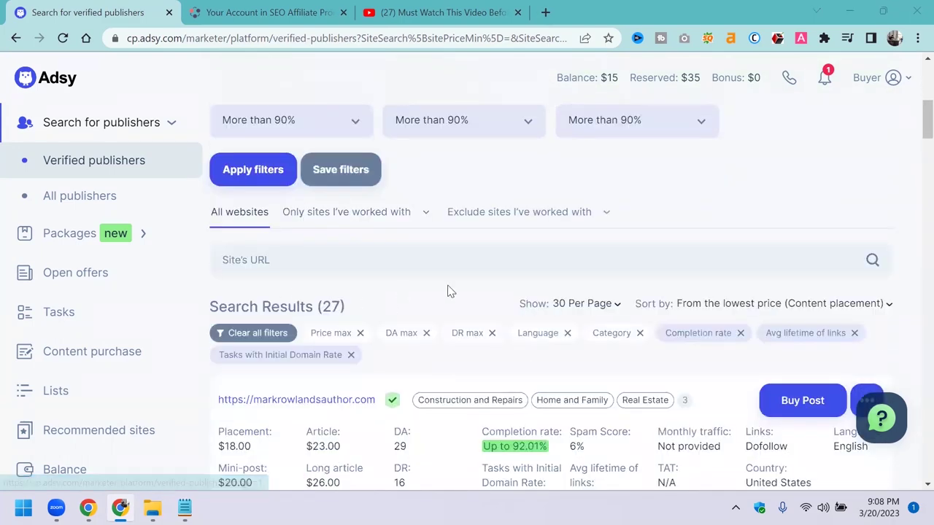
scroll(388, 292, "down", 3)
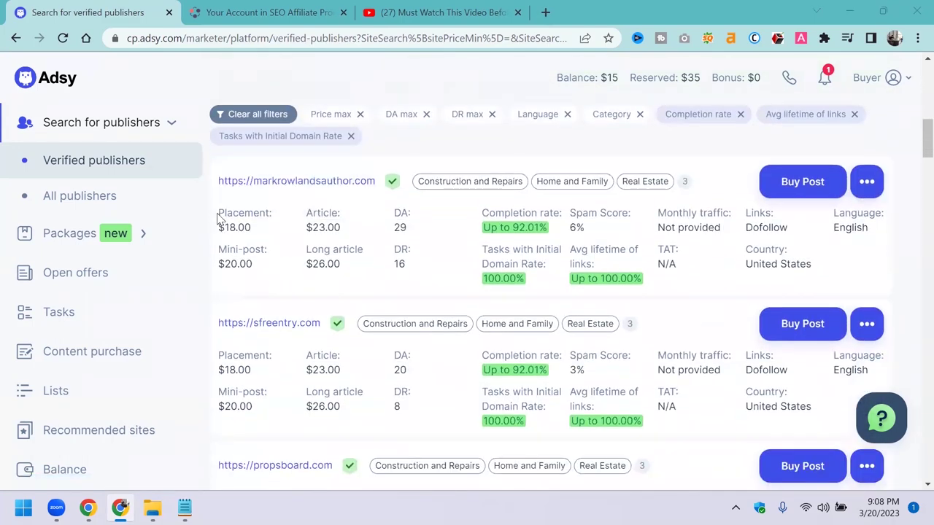
- Examine the placement, article, mini-post and long article prices on the first publisher listing
left_click_drag(216, 220, 265, 224)
left_click(261, 234)
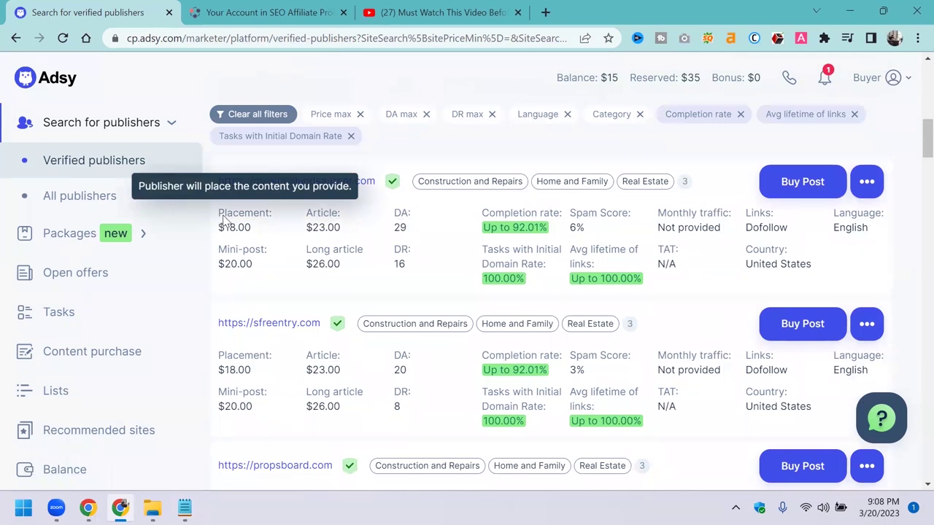
left_click_drag(312, 228, 412, 228)
left_click(337, 229)
left_click(348, 234)
left_click(359, 235)
left_click(359, 232)
left_click(412, 230)
left_click_drag(214, 263, 363, 267)
left_click(269, 266)
left_click(363, 268)
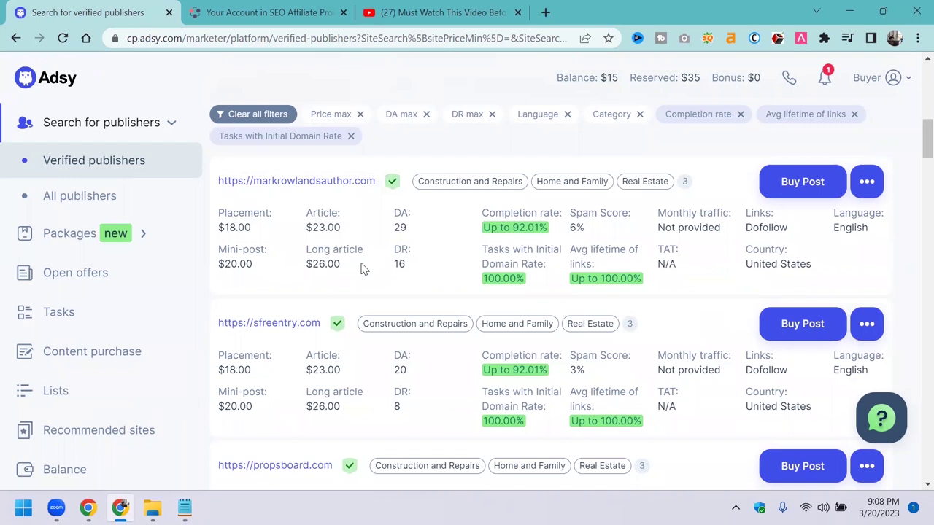
mouse_move(233, 251)
- Examine the completion rate and the Tasks with Initial Domain Rate on the first publisher listing
left_click_drag(483, 228, 607, 232)
left_click(560, 234)
left_click(609, 232)
scroll(542, 264, "down", 1)
left_click_drag(483, 179, 548, 199)
left_click(548, 198)
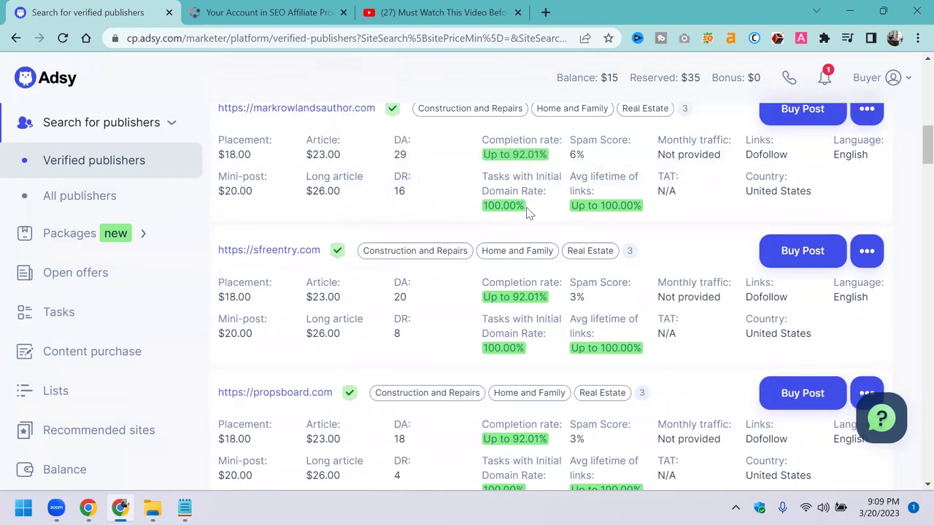
left_click_drag(481, 215, 555, 212)
left_click(554, 211)
scroll(552, 211, "up", 1)
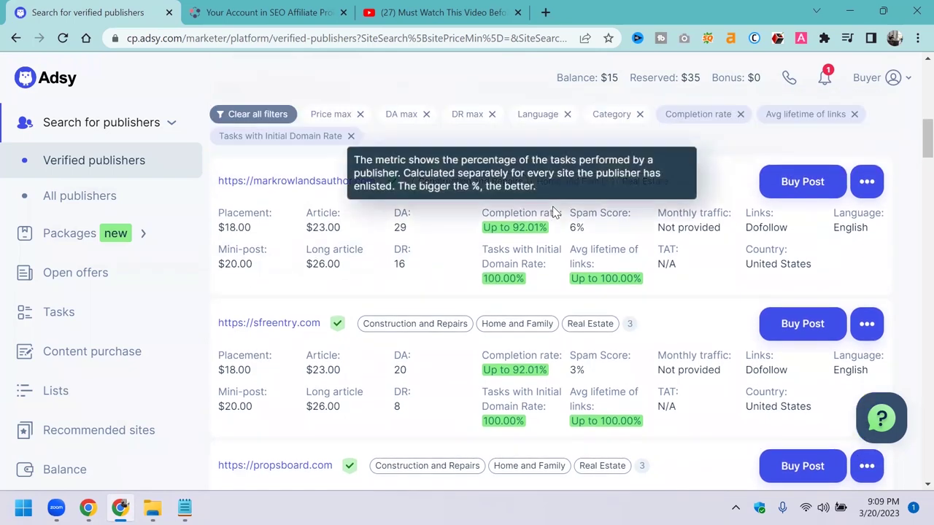
mouse_move(526, 248)
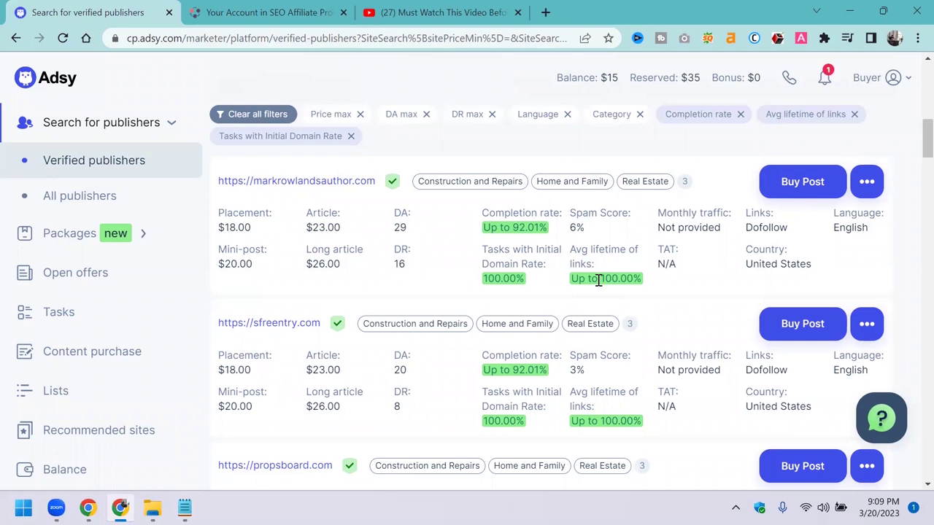
- Examine the first listing's average lifetime of links, monthly traffic, site URL, country and link type
left_click_drag(580, 278, 665, 284)
left_click(667, 286)
left_click_drag(659, 230, 728, 236)
left_click(728, 235)
left_click_drag(218, 181, 375, 188)
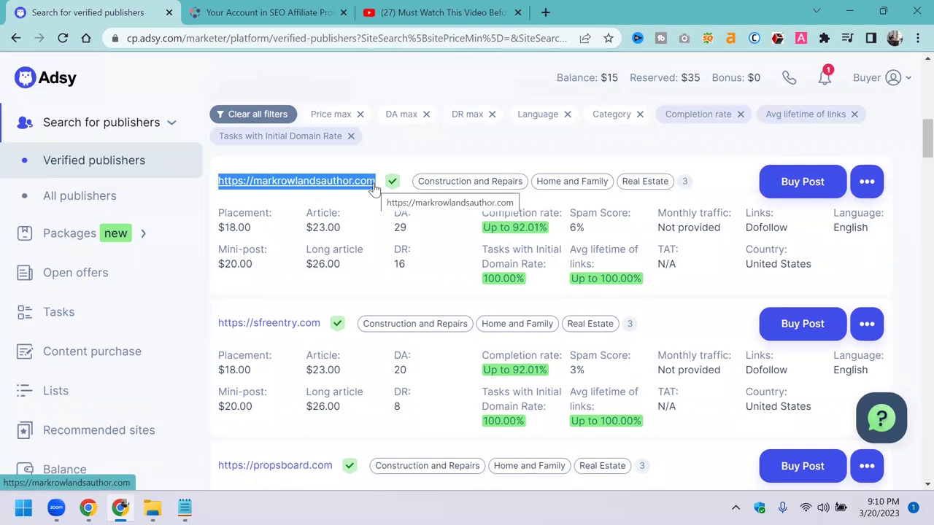
left_click(443, 271)
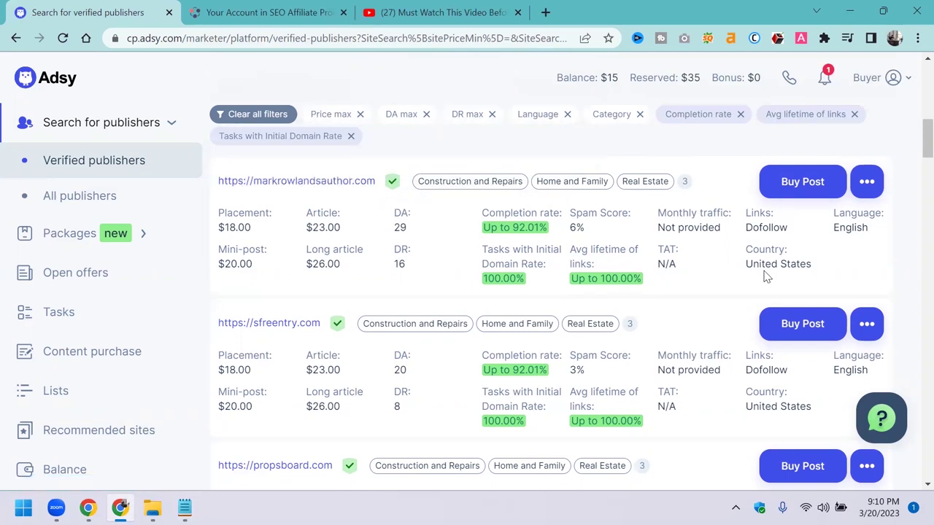
left_click_drag(747, 264, 818, 265)
left_click(792, 265)
triple_click(809, 231)
left_click(803, 233)
triple_click(795, 232)
left_click(807, 241)
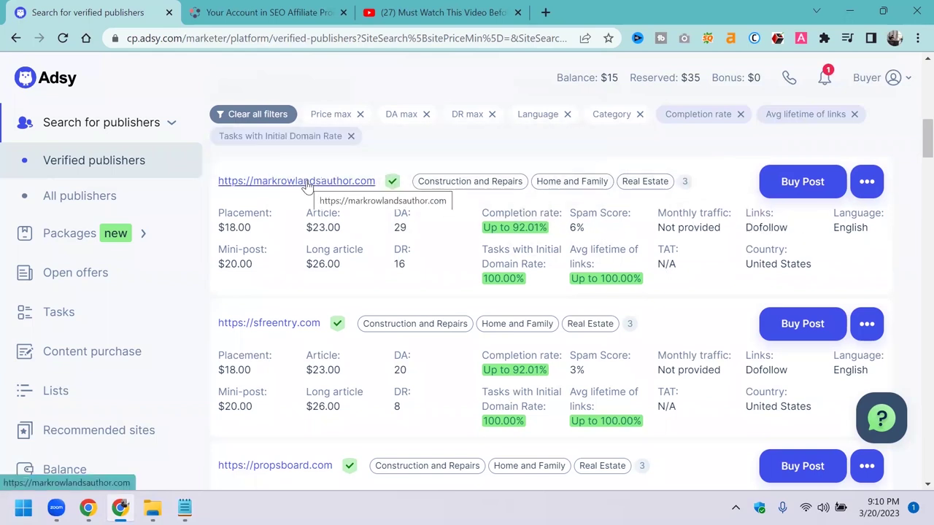
- Start buying a post on the first listed site and check the first available performer's content placement price
left_click_drag(219, 225, 261, 235)
left_click(799, 189)
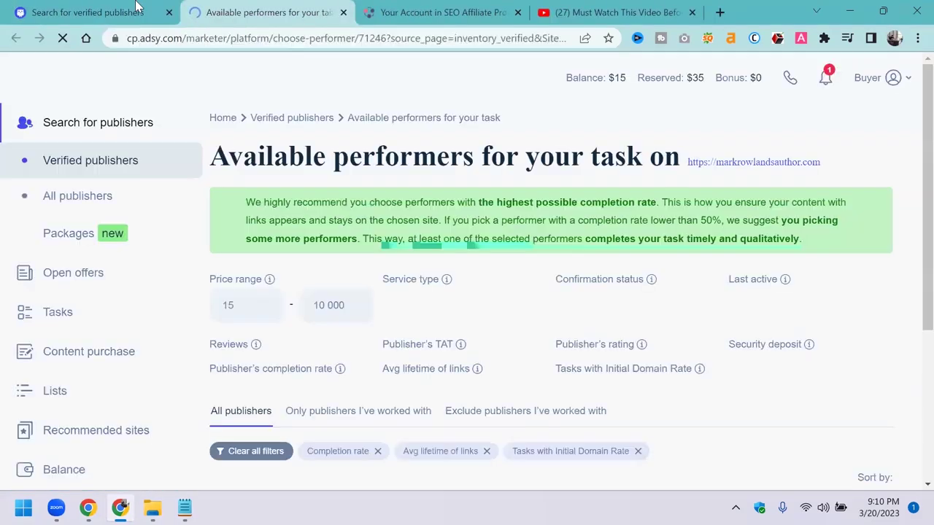
scroll(345, 278, "down", 5)
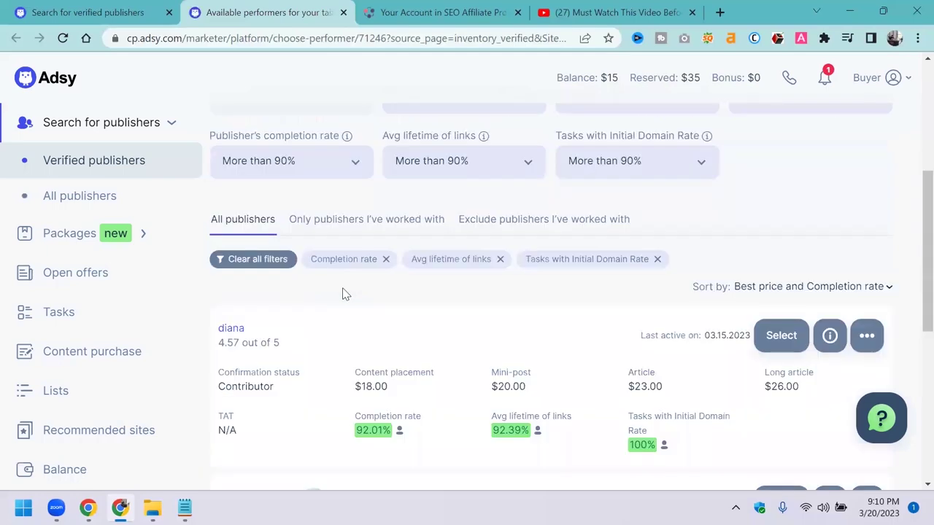
scroll(317, 292, "down", 1)
left_click_drag(357, 241, 405, 249)
left_click(405, 249)
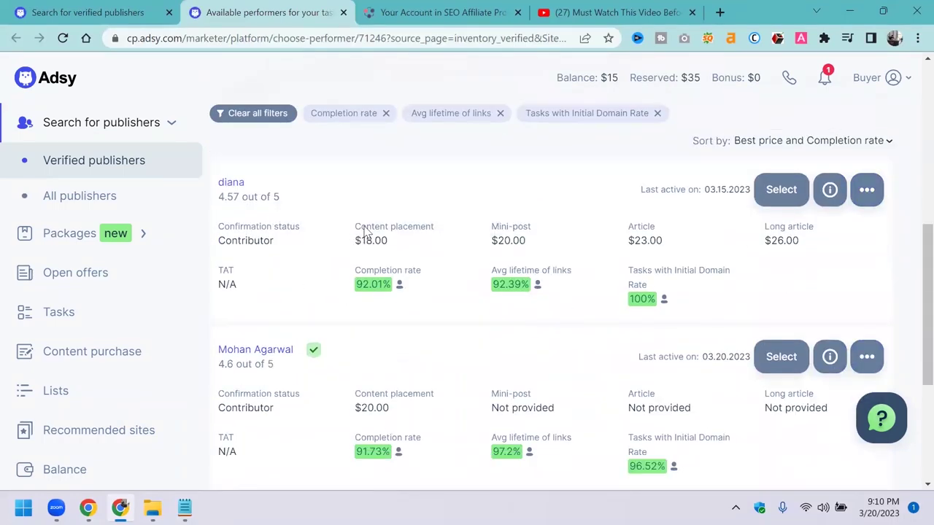
left_click_drag(355, 239, 401, 249)
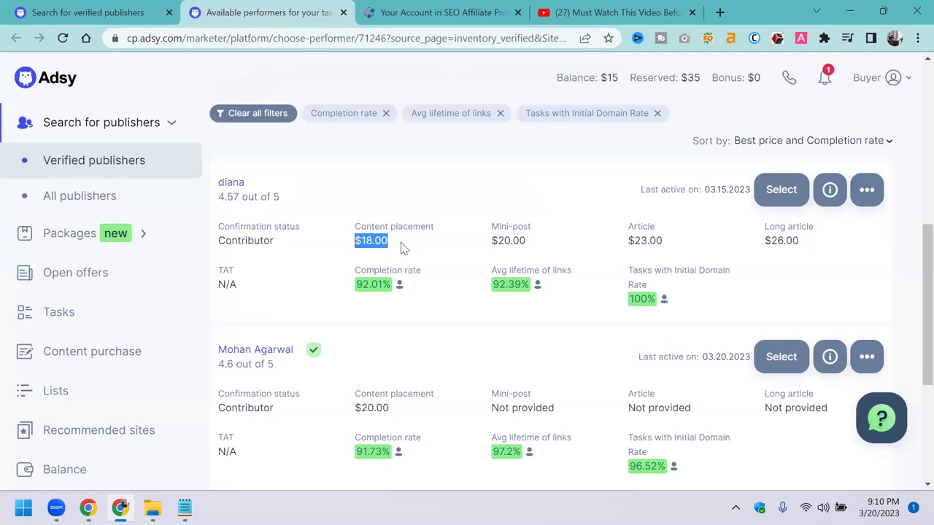
scroll(403, 249, "up", 6)
- Compare the available performers' ratings, content prices and completion rates, referring back to the publisher listings
left_click(137, 6)
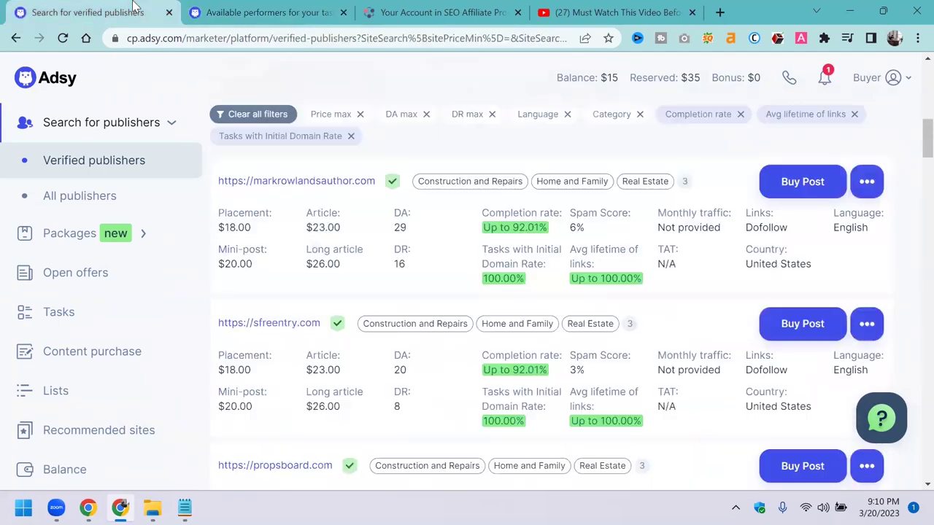
left_click(252, 10)
scroll(546, 267, "down", 5)
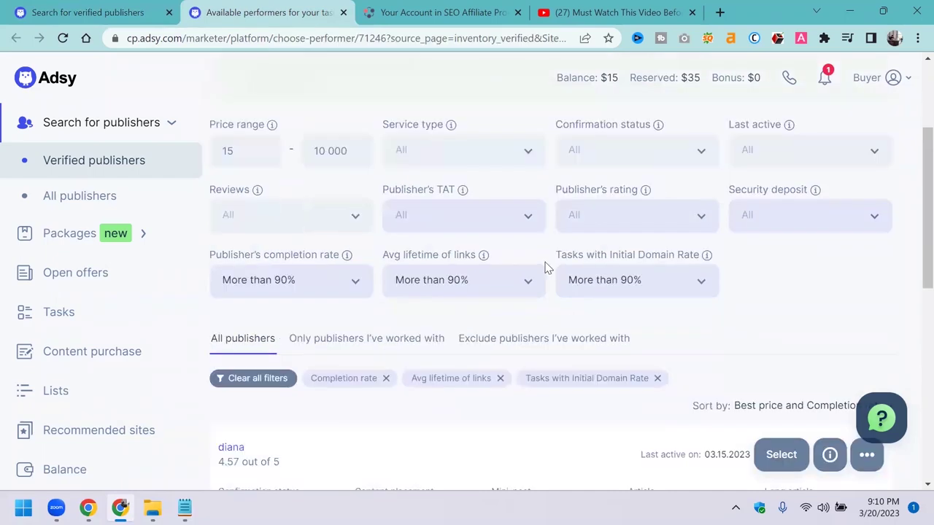
scroll(222, 274, "down", 2)
left_click(323, 143)
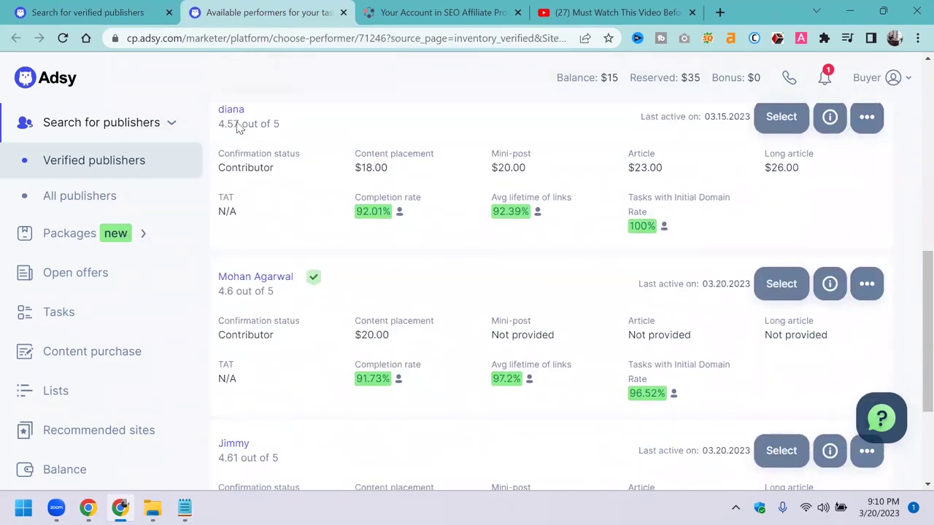
scroll(327, 231, "down", 2)
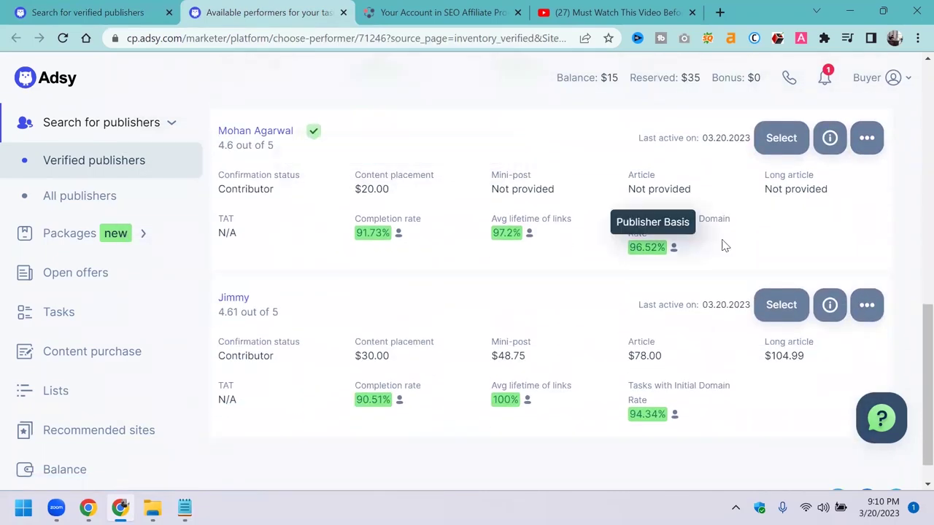
scroll(343, 297, "down", 1)
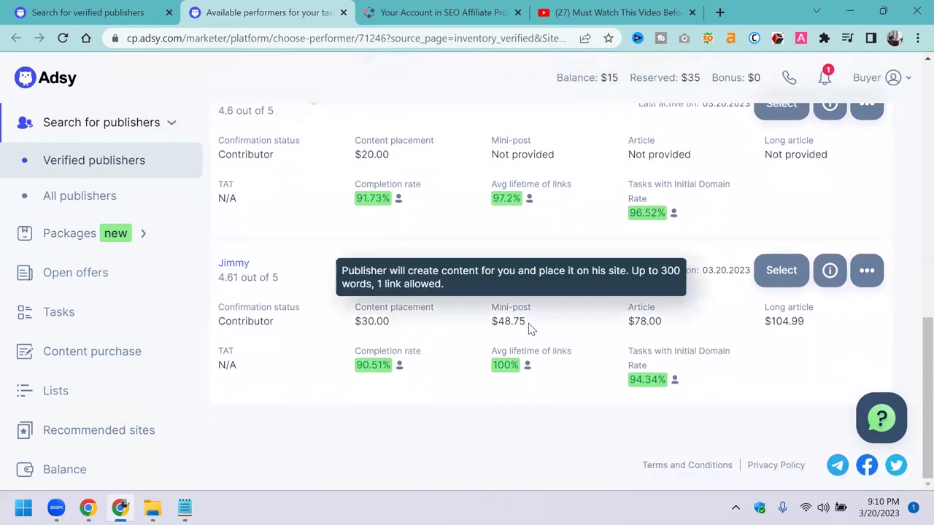
scroll(529, 329, "up", 6)
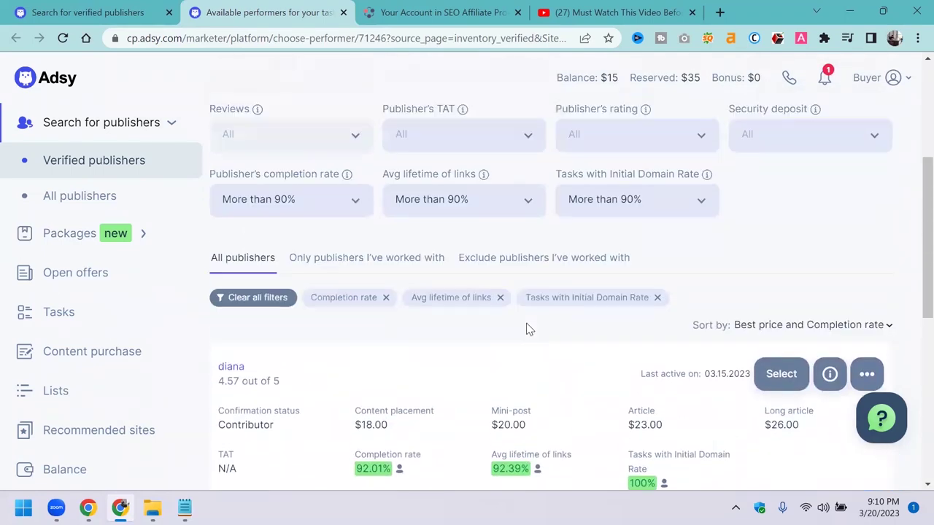
- Reopen the available performers from the first site's listing and review their content placement prices again
left_click(80, 12)
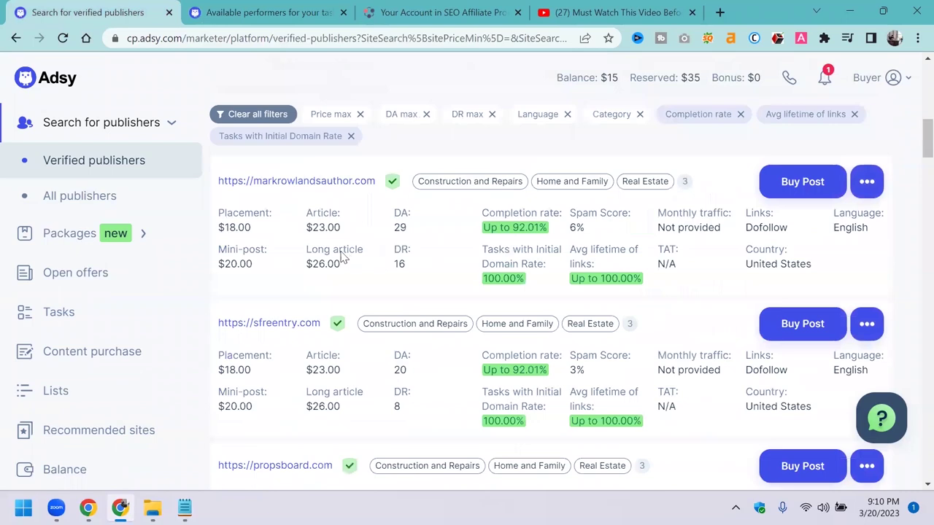
left_click(807, 191)
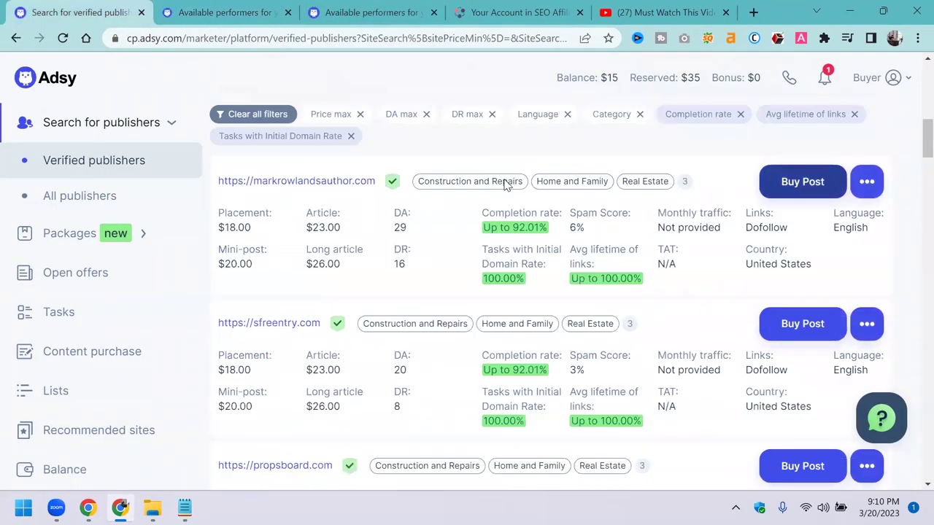
scroll(375, 350, "down", 6)
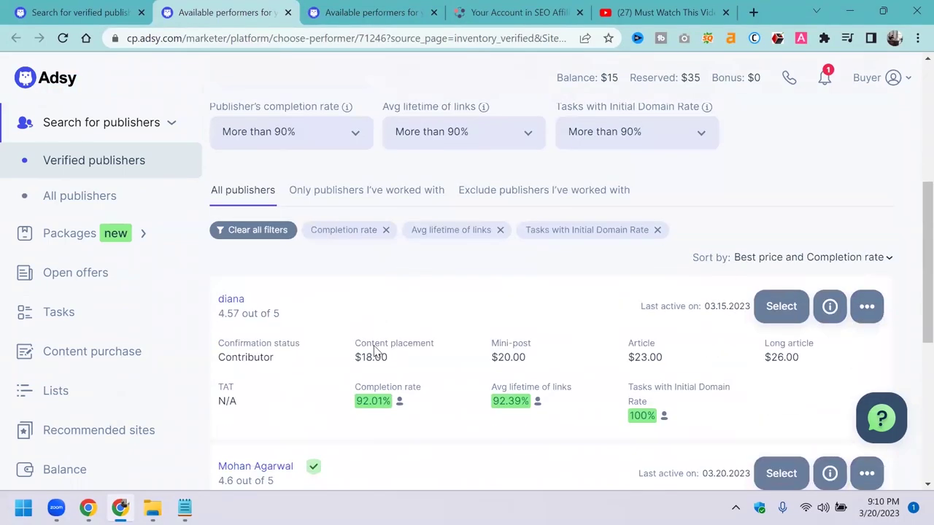
scroll(374, 351, "down", 3)
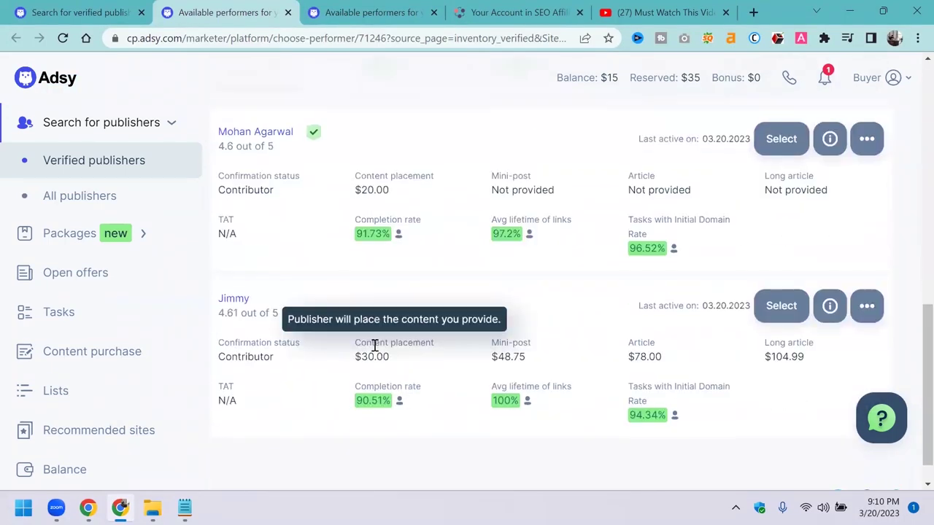
scroll(374, 352, "up", 2)
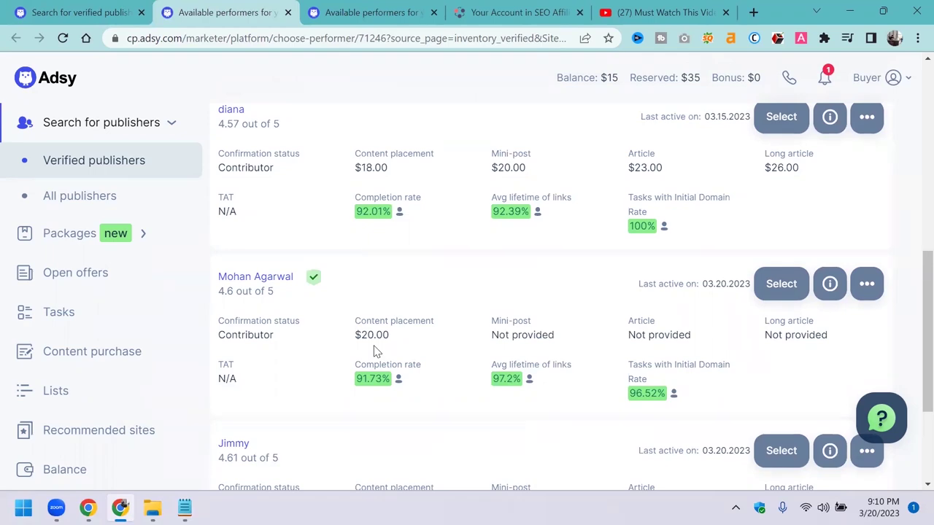
scroll(446, 231, "up", 3)
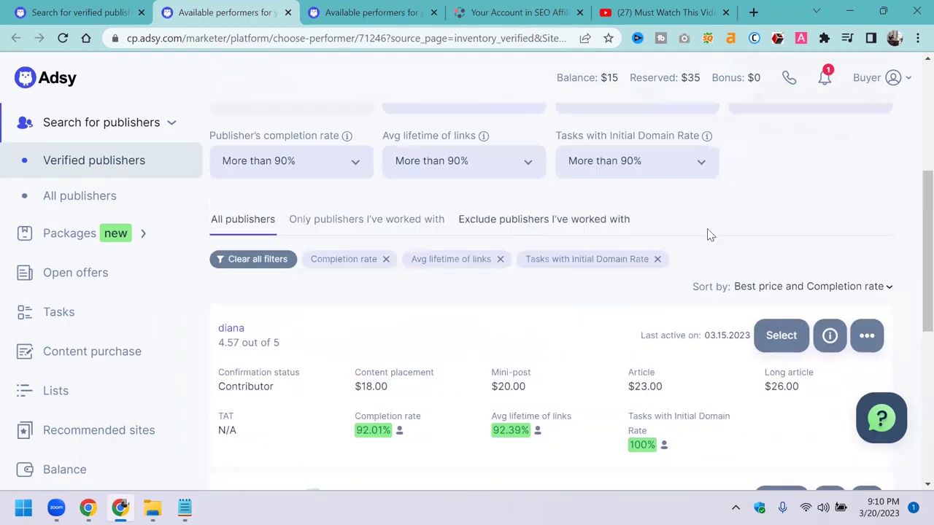
- Open the publisher's page with detailed information about the first available performer
left_click(822, 335)
left_click(63, 10)
key("ctrl+Tab")
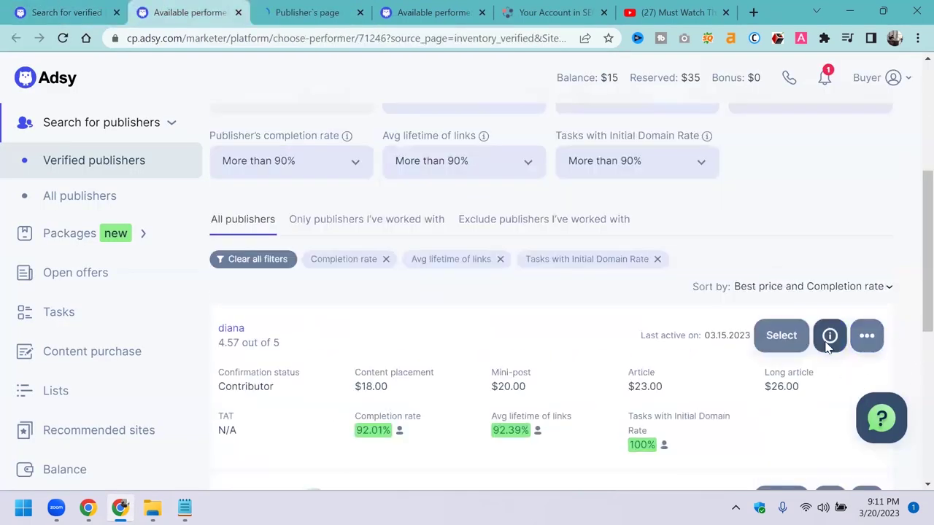
left_click(306, 12)
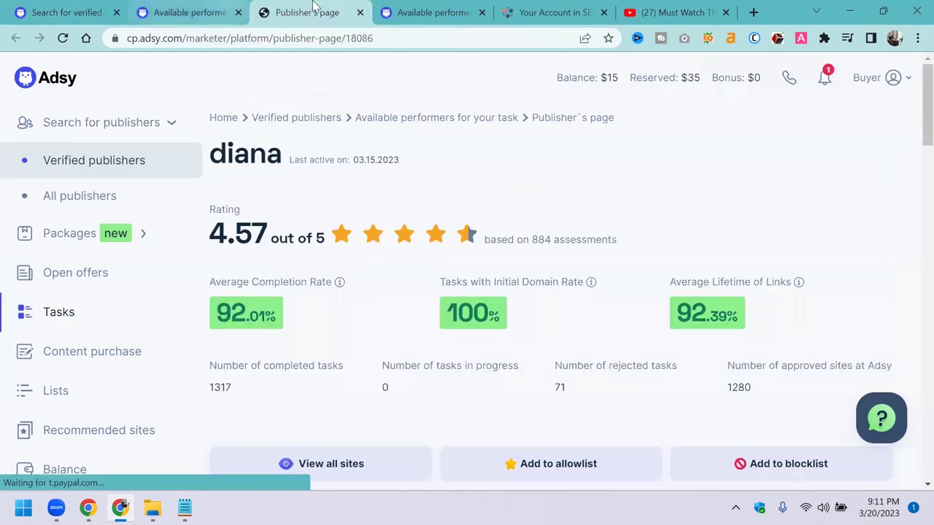
- Review the publisher's buyer reviews, rating and task statistics on the publisher's page
scroll(423, 240, "down", 4)
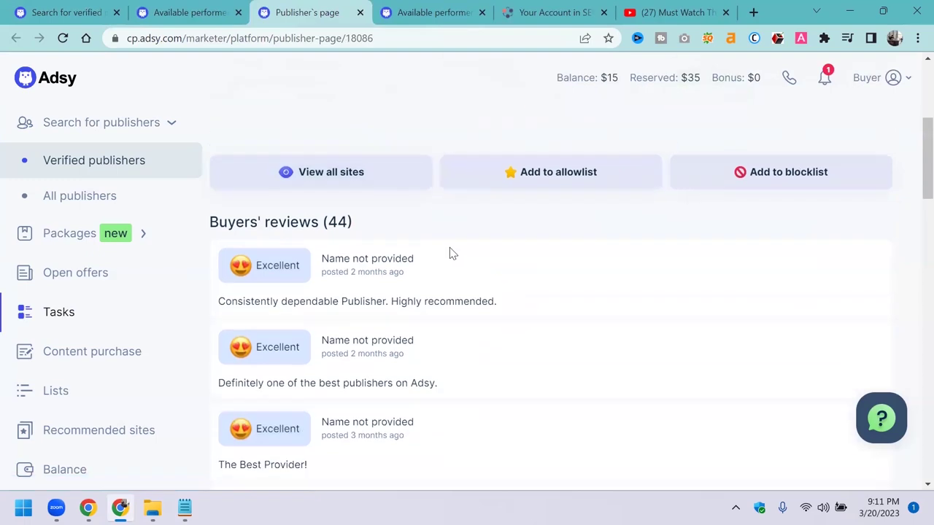
scroll(282, 261, "down", 2)
scroll(277, 256, "up", 6)
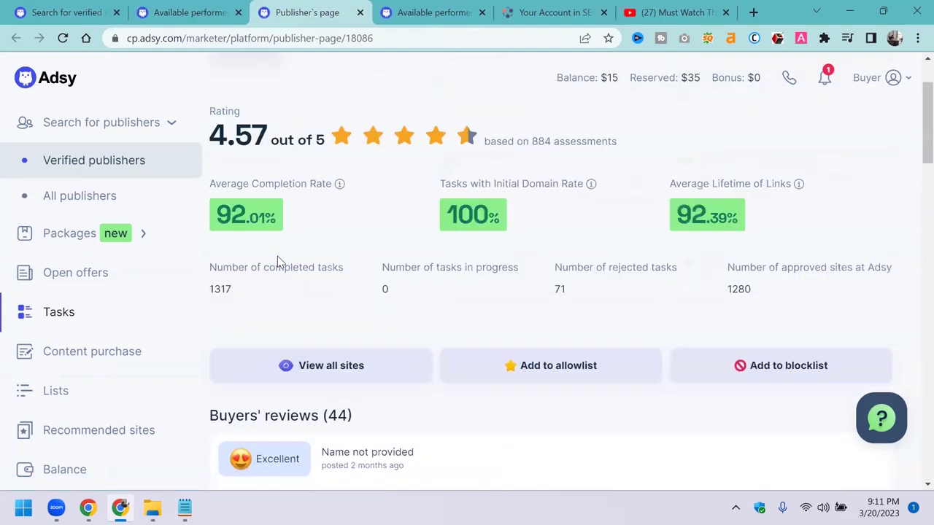
- Re-examine the publisher's overall rating, completion rate and average lifetime of links on the publisher's page
left_click_drag(210, 150, 475, 198)
left_click(517, 238)
left_click_drag(519, 237, 661, 243)
left_click(662, 243)
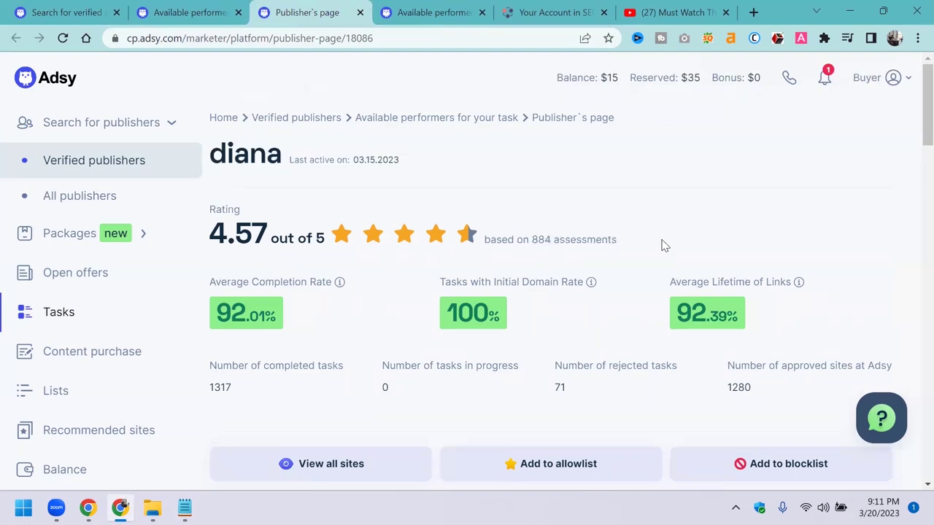
scroll(642, 246, "down", 3)
scroll(703, 238, "up", 3)
scroll(411, 252, "down", 2)
- Return to the available performers for markrowlandsauthor.com and compare their prices, completion rates and link lifetimes
key("ctrl+shift+Tab")
key("ctrl+shift+Tab")
key("ctrl+Tab")
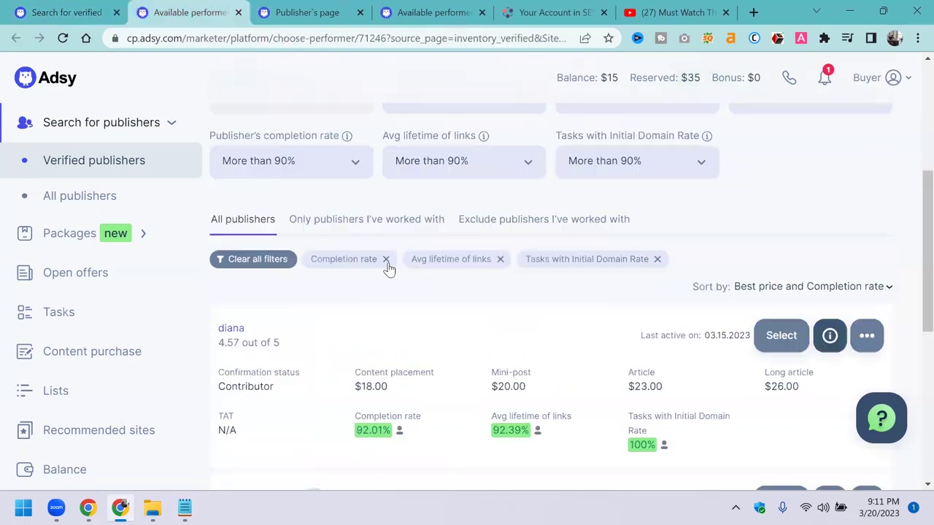
scroll(245, 215, "down", 1)
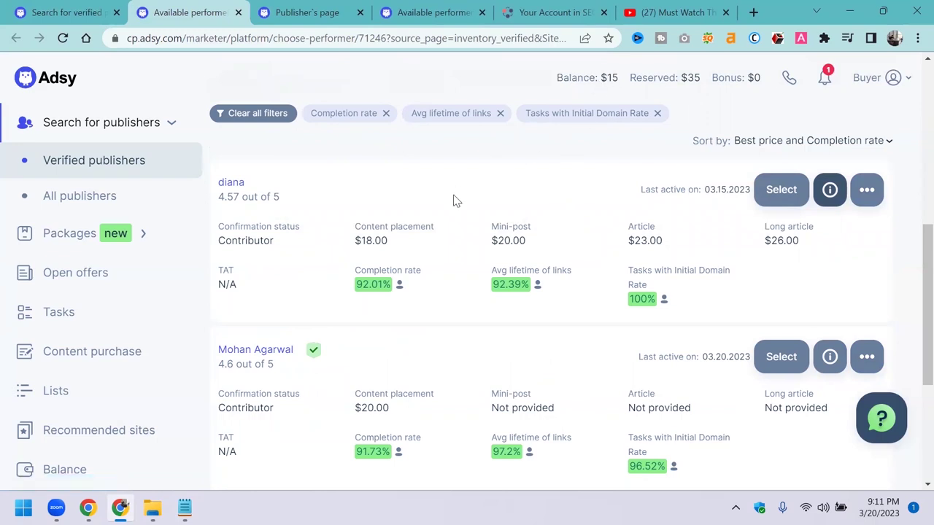
scroll(453, 201, "down", 2)
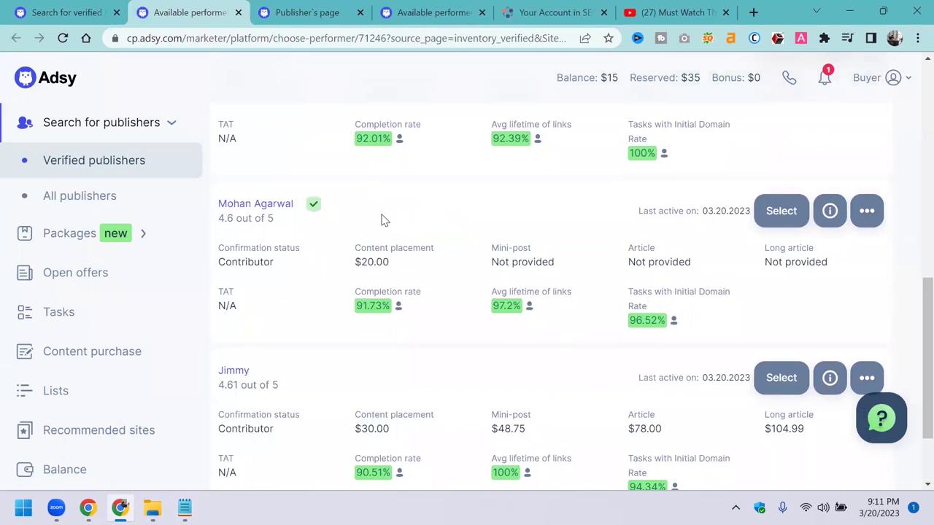
scroll(365, 225, "down", 2)
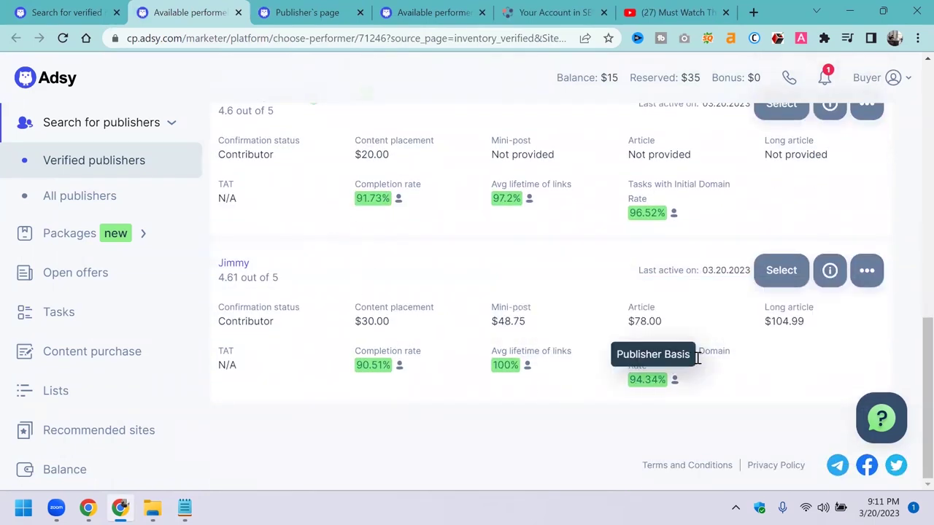
scroll(645, 351, "up", 10)
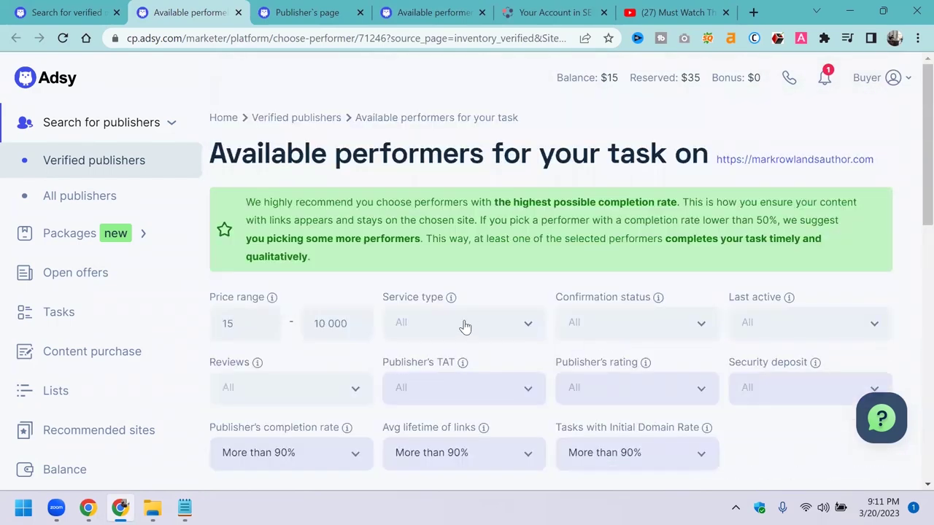
- Return to the verified publisher search and review the applied filters above the results
left_click(62, 9)
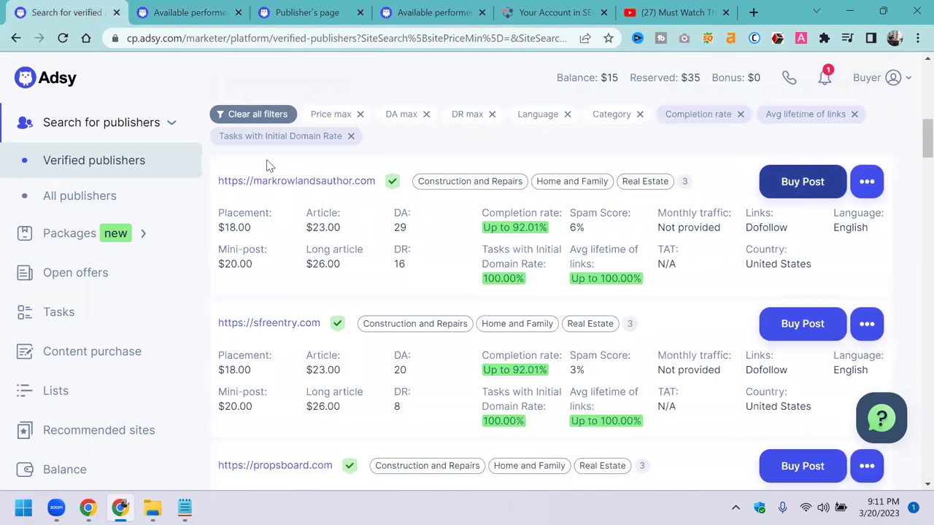
scroll(365, 193, "up", 3)
scroll(372, 193, "up", 6)
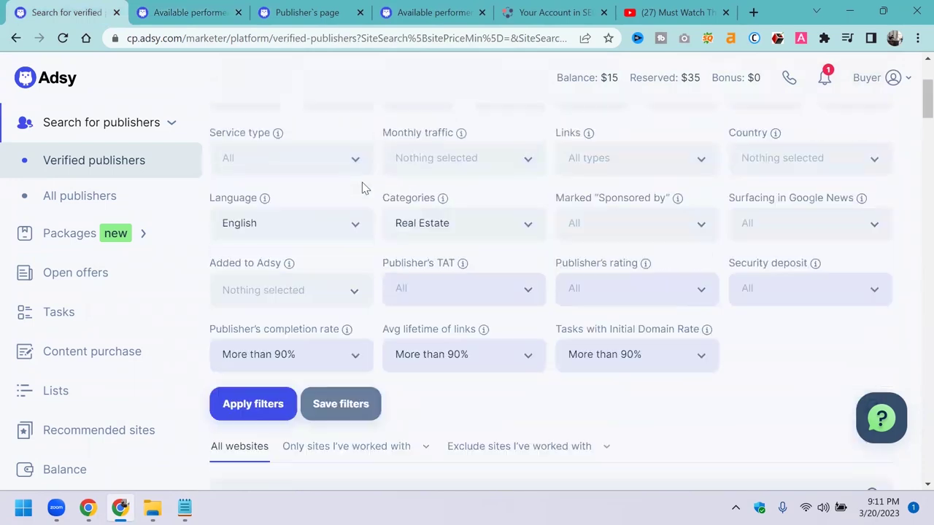
scroll(452, 197, "down", 3)
scroll(461, 188, "down", 4)
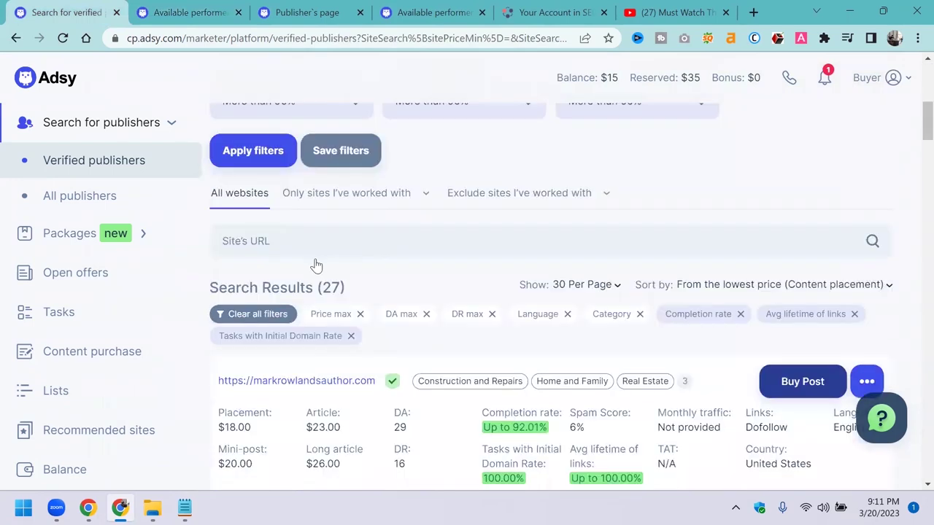
- Copy the first listing's address and open markrowlandsauthor.com in place of its available performers page
left_click_drag(218, 305, 374, 305)
right_click(373, 305)
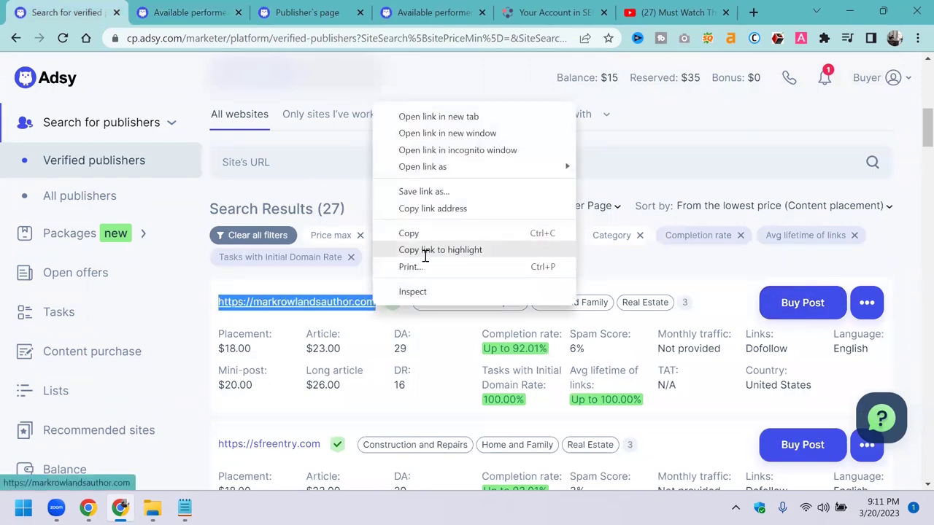
left_click(413, 234)
left_click(188, 12)
left_click(211, 38)
key("ctrl+v")
key("Return")
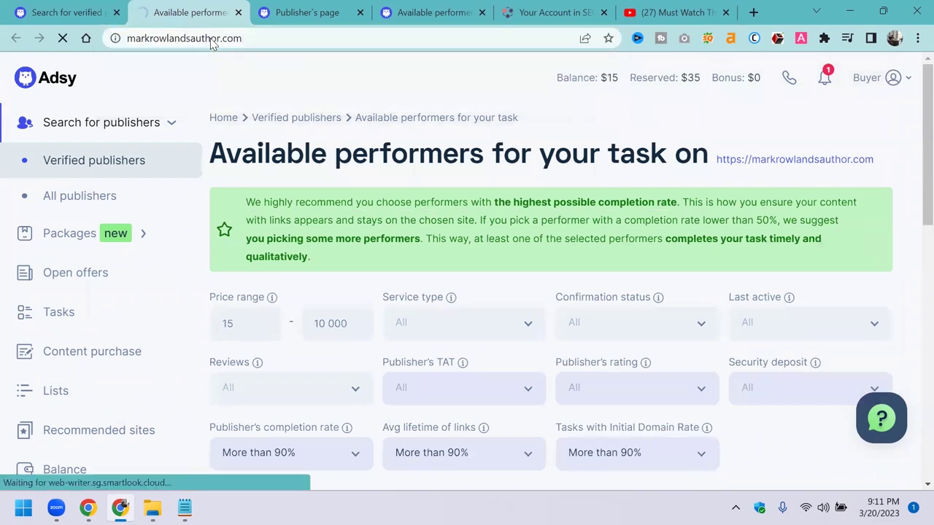
left_click(109, 8)
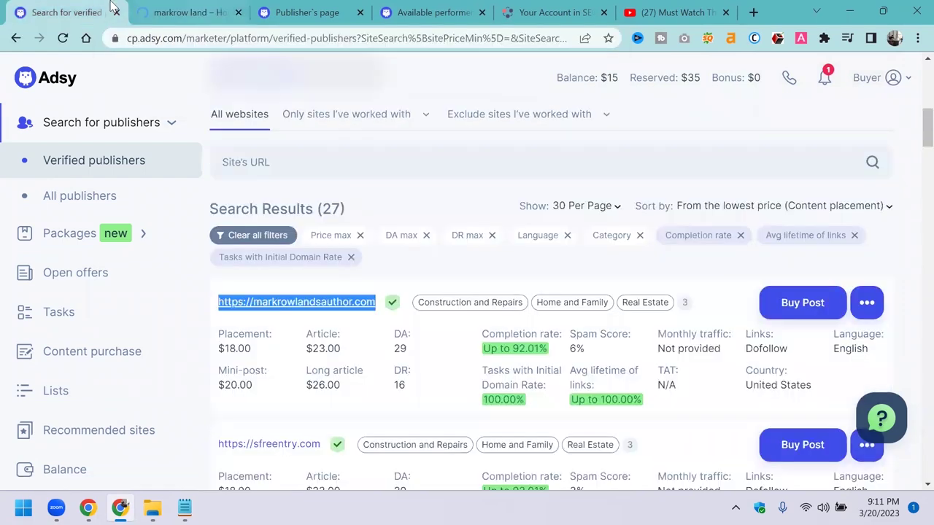
left_click(206, 9)
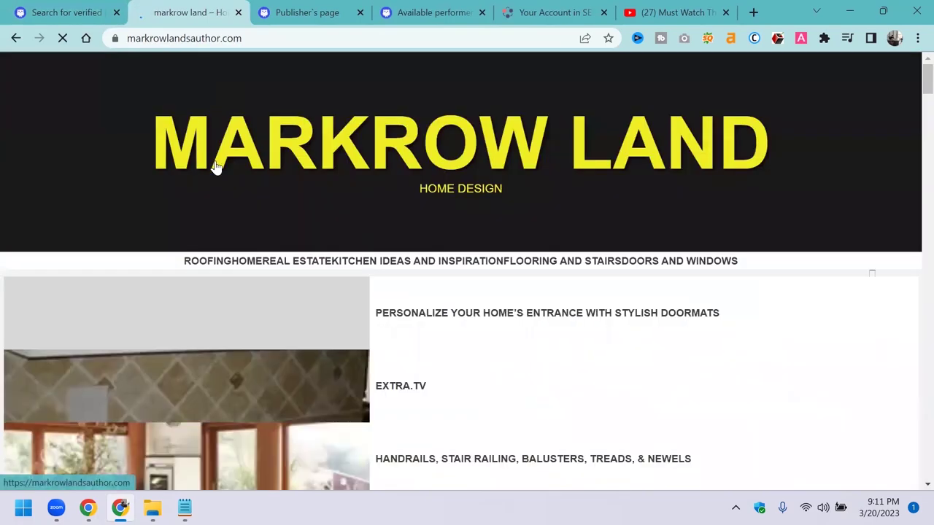
- Examine the markrowlandsauthor.com homepage, including its topic categories, recent articles and archives
scroll(912, 91, "down", 5)
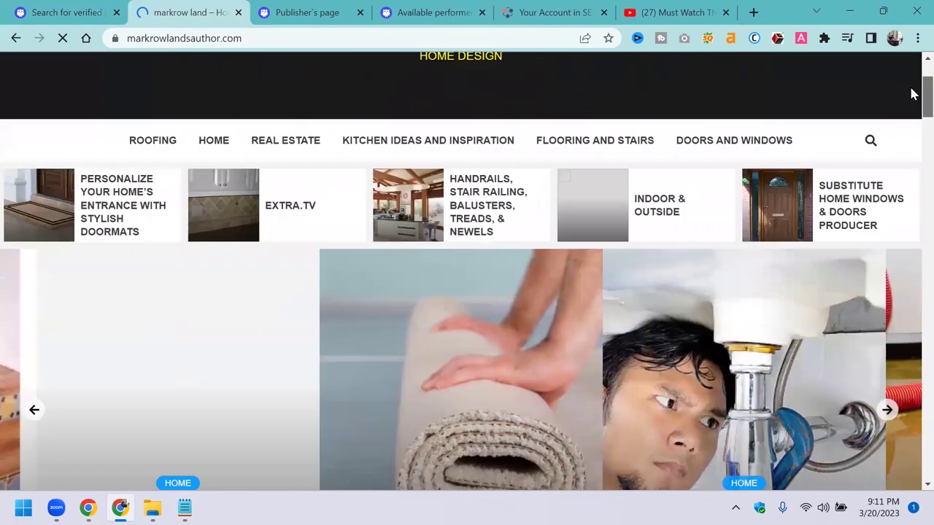
scroll(911, 205, "down", 10)
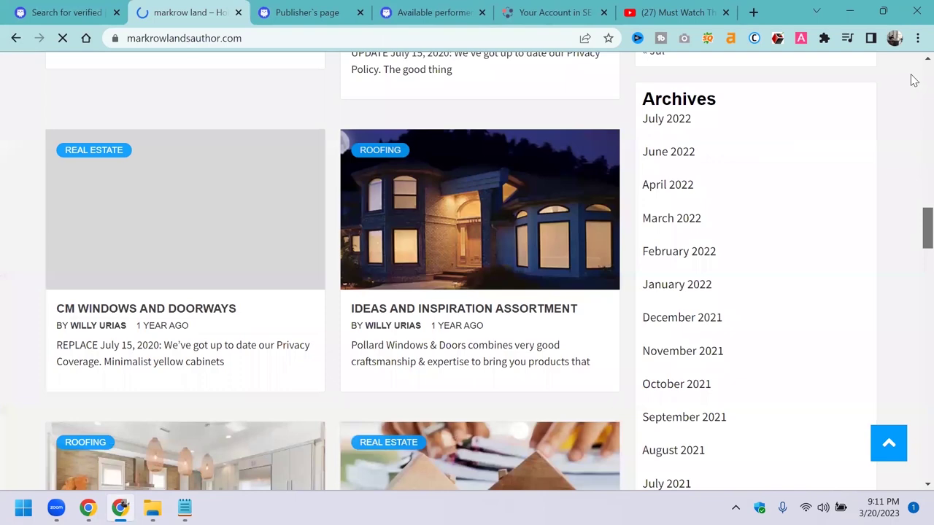
scroll(912, 81, "up", 15)
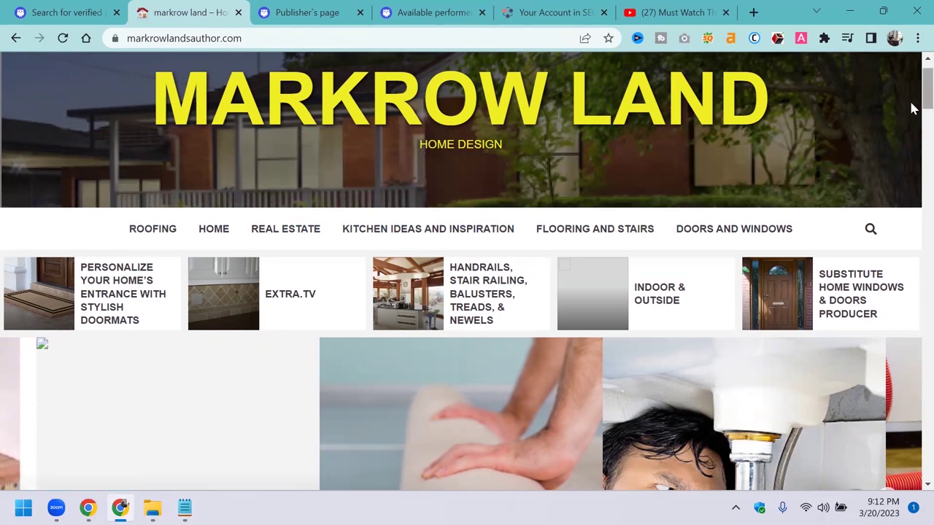
scroll(911, 109, "down", 5)
left_click_drag(921, 128, 914, 90)
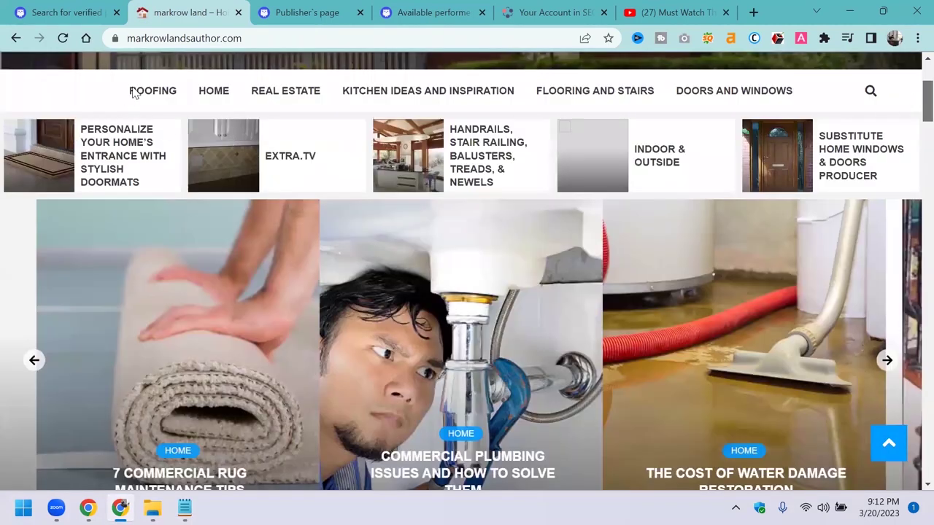
scroll(129, 100, "up", 3)
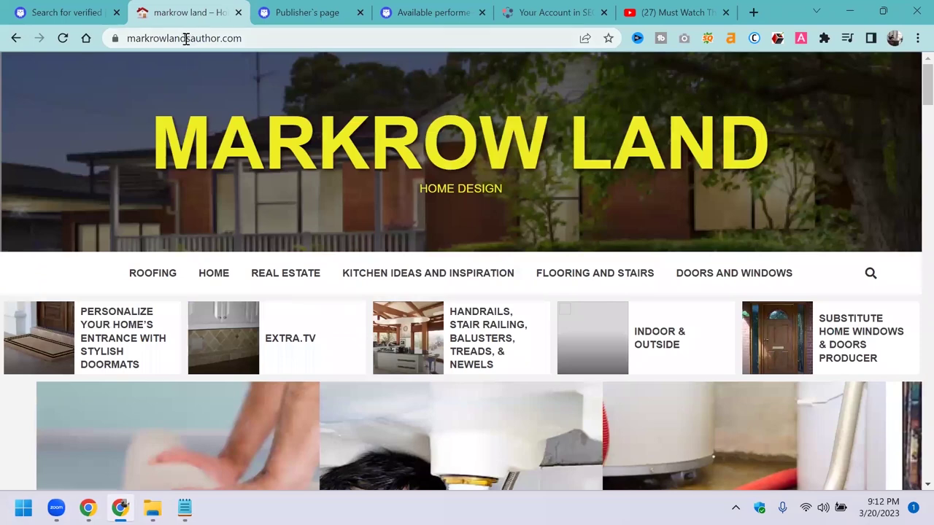
left_click(185, 38)
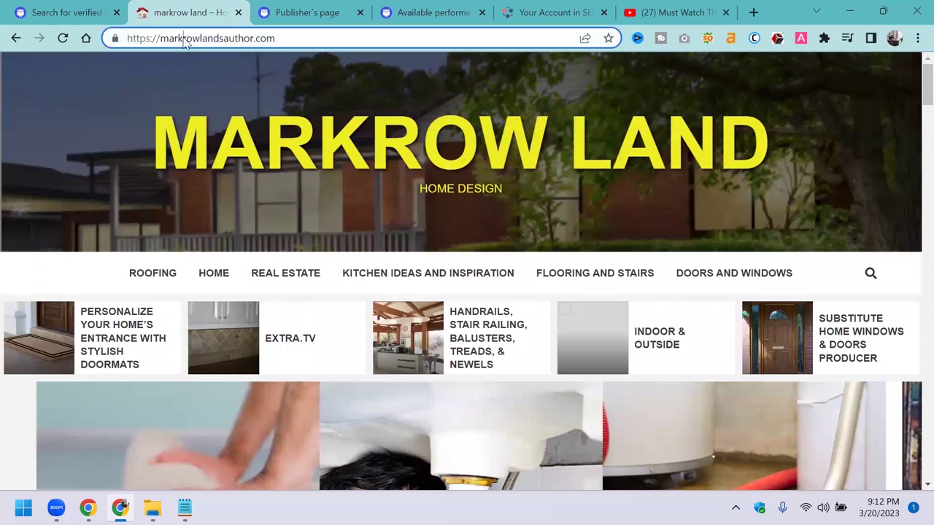
- Copy the first listing's site address from the search results and paste it into the real estate notes in Notepad, below the DA and DR criteria
left_click(66, 12)
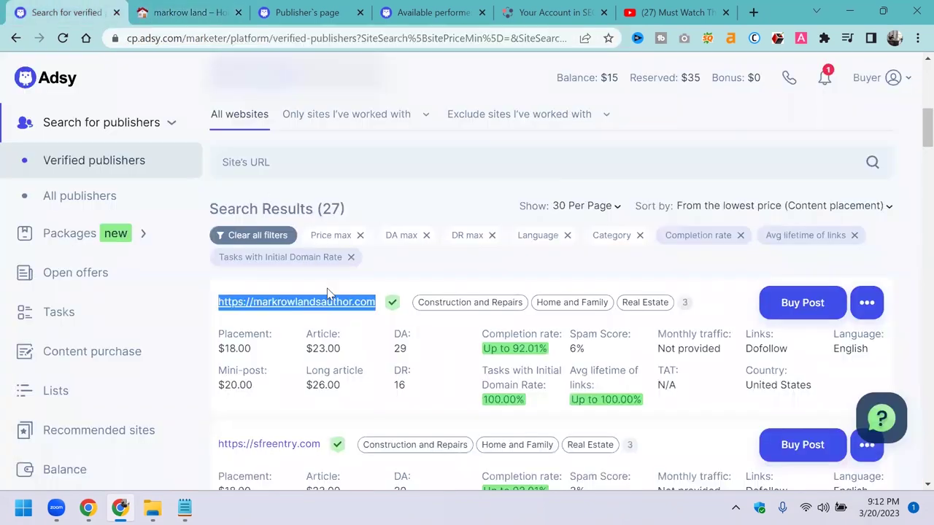
right_click(327, 309)
left_click(361, 232)
left_click(185, 508)
key("Return")
key("Return")
key("Return")
key("ctrl+v")
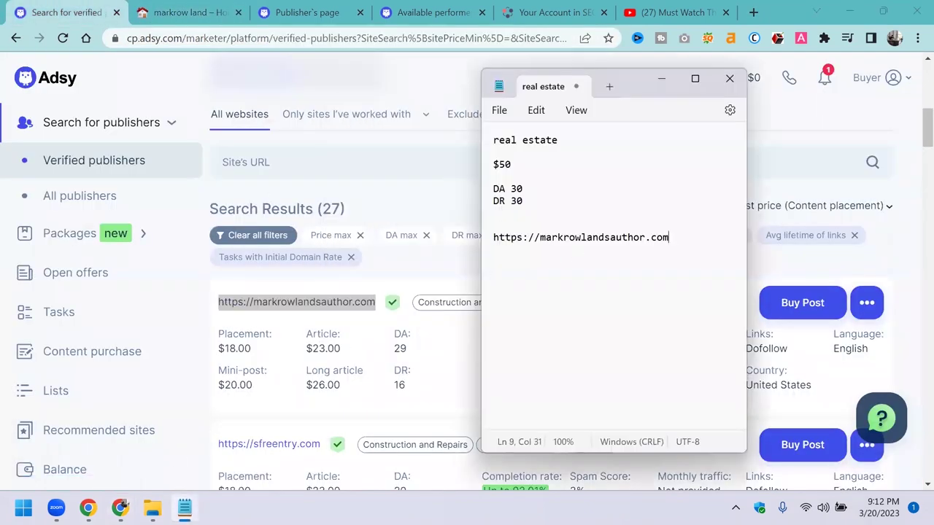
- Compare the first listing in the search results with its opened website
left_click(102, 7)
left_click(172, 12)
left_click(76, 9)
left_click(375, 187)
scroll(375, 187, "down", 1)
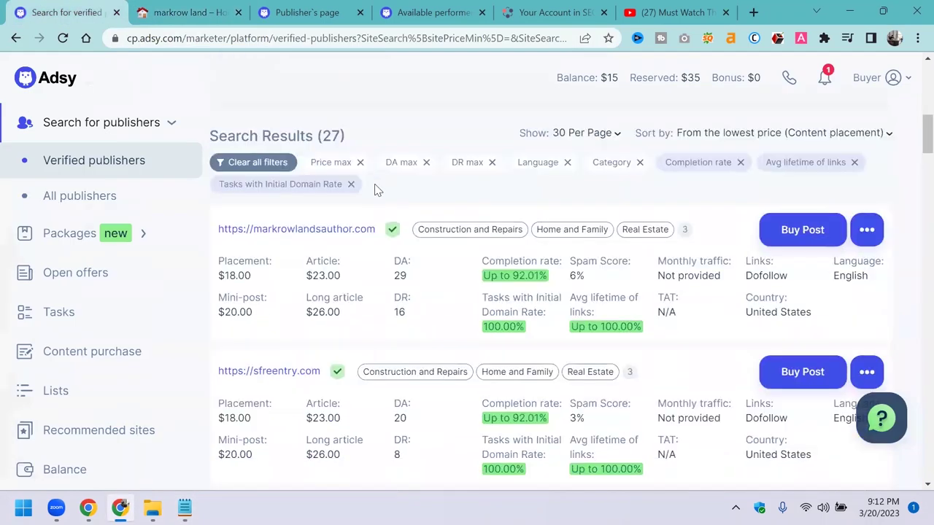
left_click(216, 8)
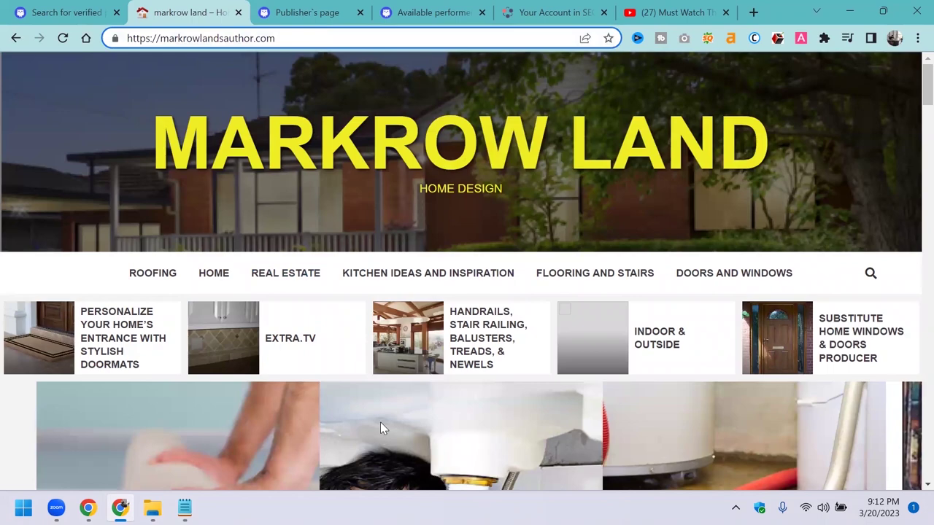
- Highlight the markrowlandsauthor.com address in the Notepad notes, and go back to the browser
key("alt+Tab")
left_click_drag(670, 239, 466, 246)
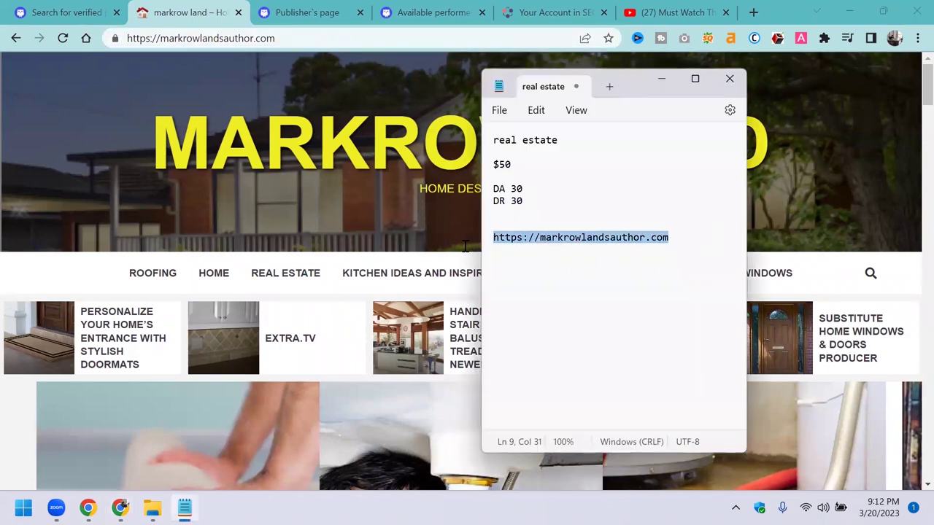
key("alt+Tab")
- Examine the first listing's metrics in the search results, including its monthly traffic, and glance back at the website
key("ctrl+shift+Tab")
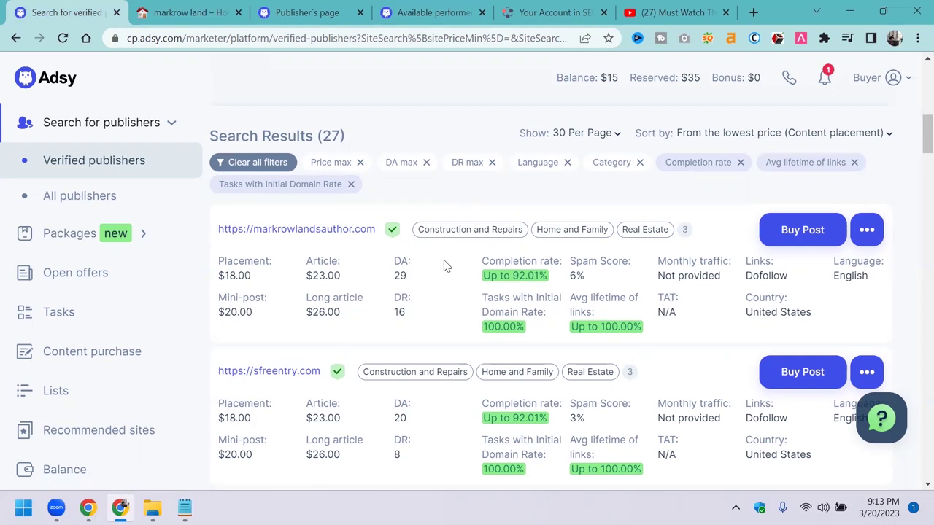
mouse_move(513, 267)
left_click_drag(653, 284, 730, 281)
left_click(726, 278)
left_click(212, 13)
left_click(42, 9)
- Look through the remaining search results and open the available performers for donjuanskitchen.com
scroll(327, 273, "down", 2)
scroll(327, 274, "down", 20)
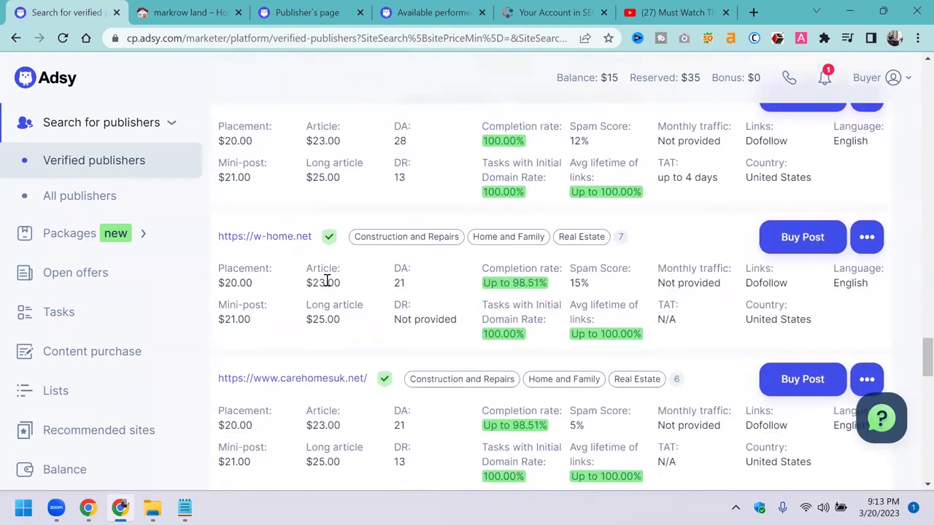
scroll(326, 282, "down", 15)
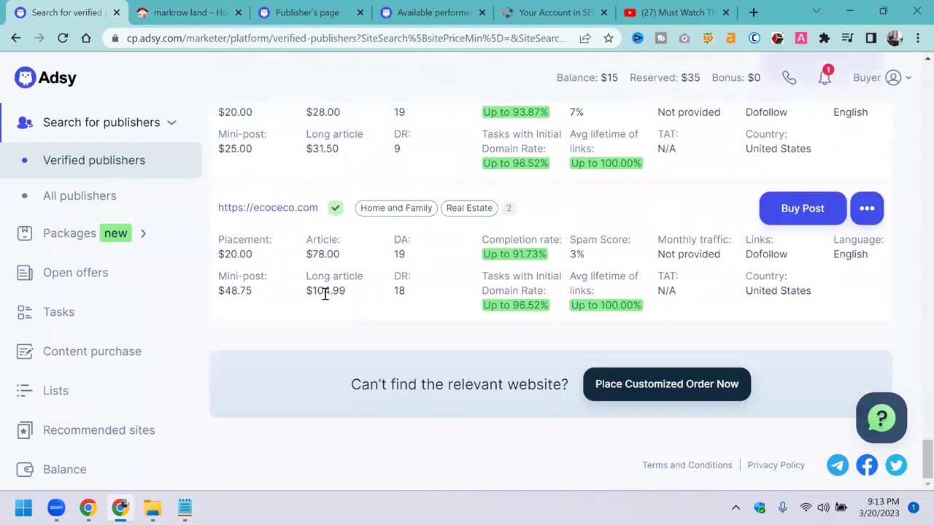
scroll(323, 292, "up", 5)
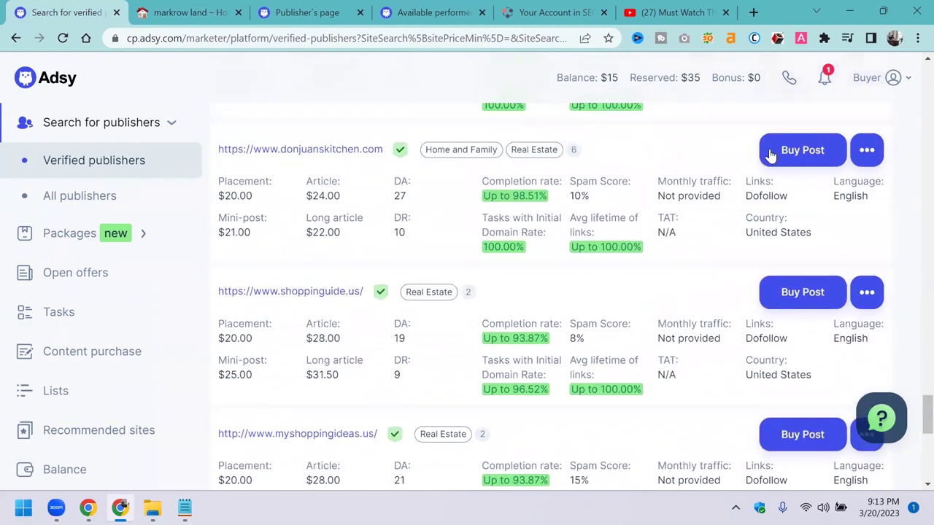
left_click(773, 152)
left_click(65, 12)
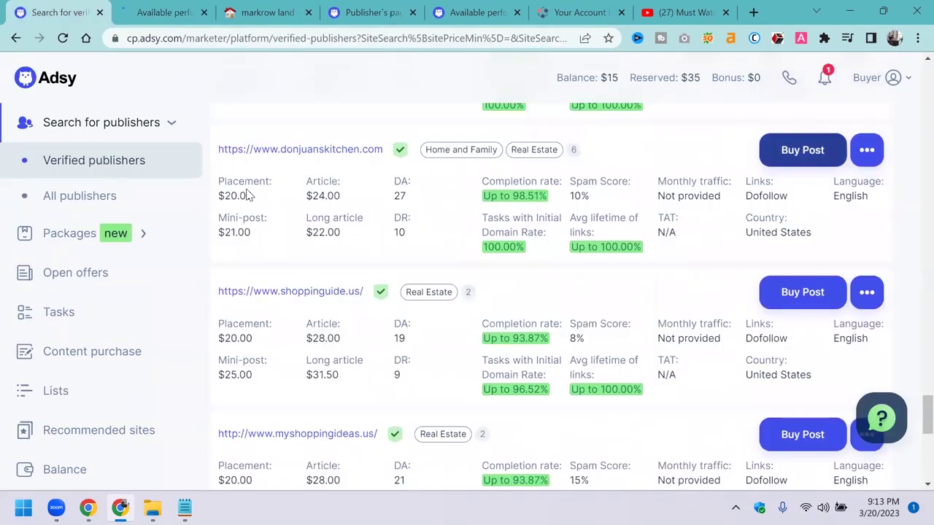
left_click(146, 8)
- Compare the ratings, content placement prices and completion rates of the performers available for donjuanskitchen.com
scroll(354, 292, "down", 4)
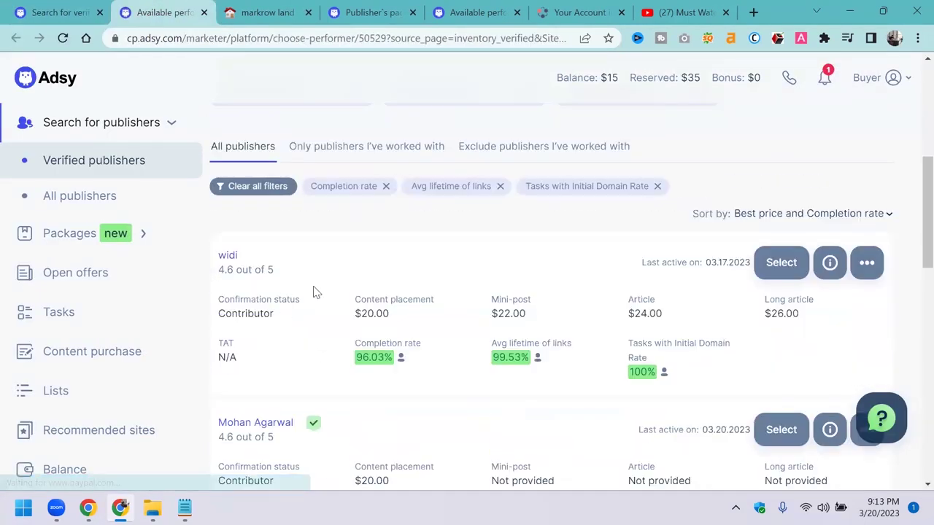
scroll(423, 313, "down", 2)
left_click_drag(343, 181, 430, 181)
left_click(374, 152)
scroll(350, 182, "down", 3)
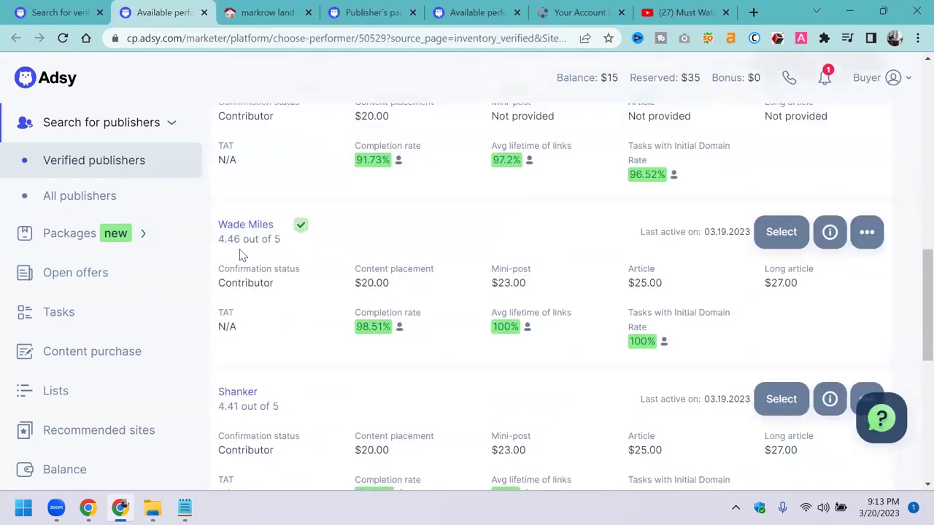
- Close the donjuanskitchen.com performers page and the markrowlandsauthor.com site, and return to the verified publisher search
left_click(59, 12)
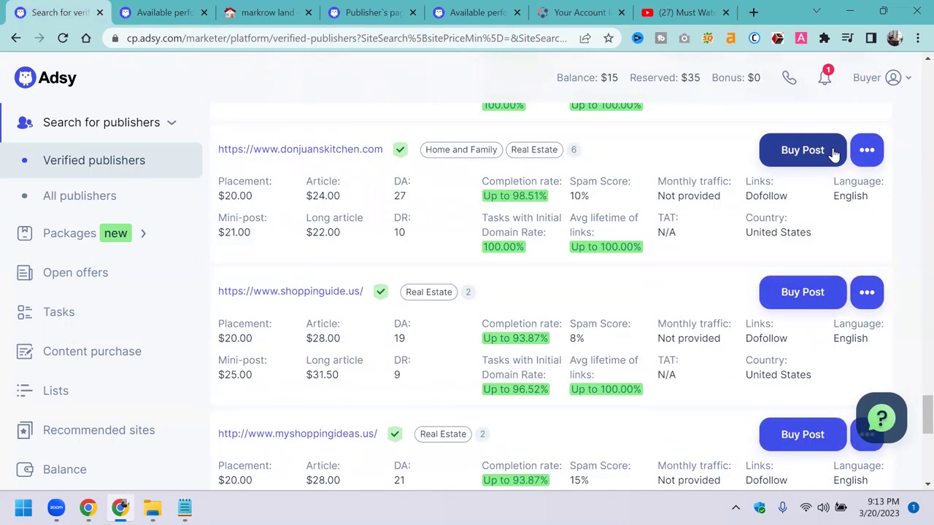
left_click(168, 9)
key("ctrl+w")
left_click(168, 9)
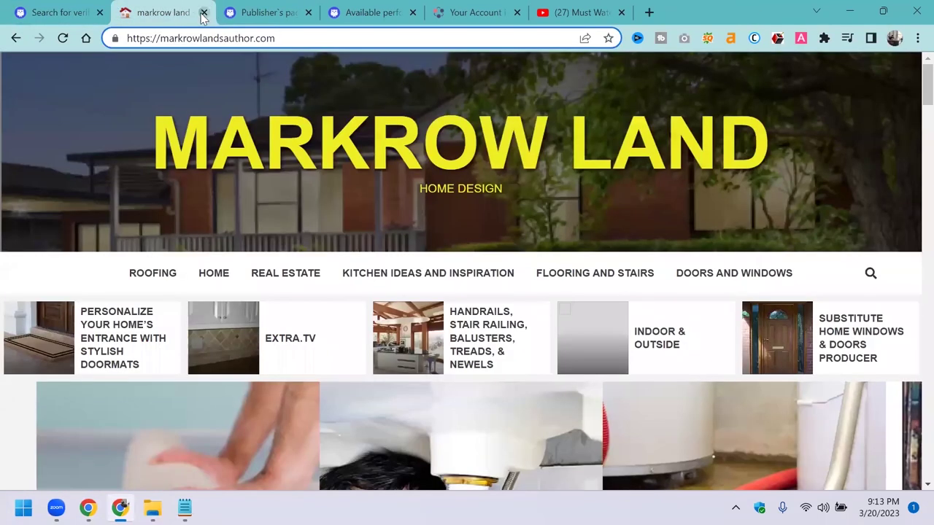
key("ctrl+w")
left_click(59, 12)
- Start buying a post on markrowlandsauthor.com, the first listing in the search results
scroll(431, 271, "up", 1)
scroll(430, 272, "down", 5)
scroll(584, 241, "down", 3)
scroll(582, 237, "up", 3)
scroll(582, 237, "up", 8)
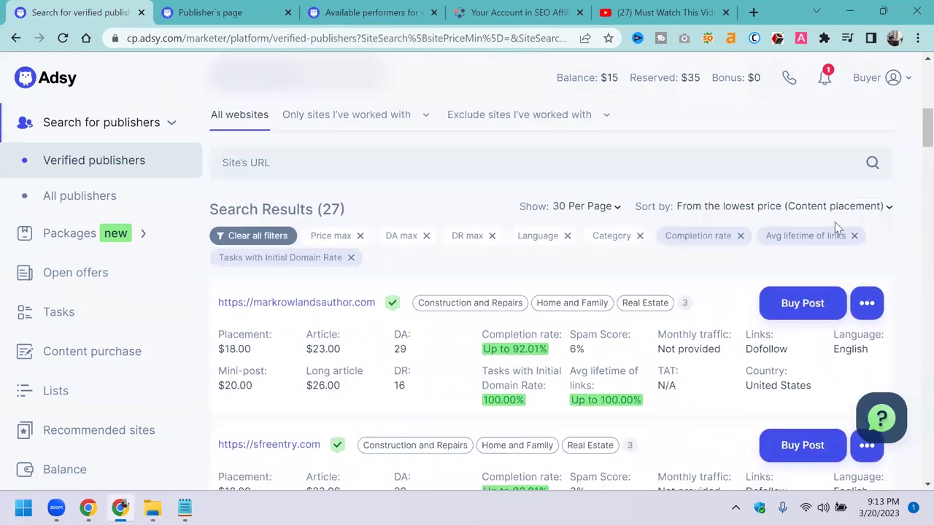
left_click(801, 304)
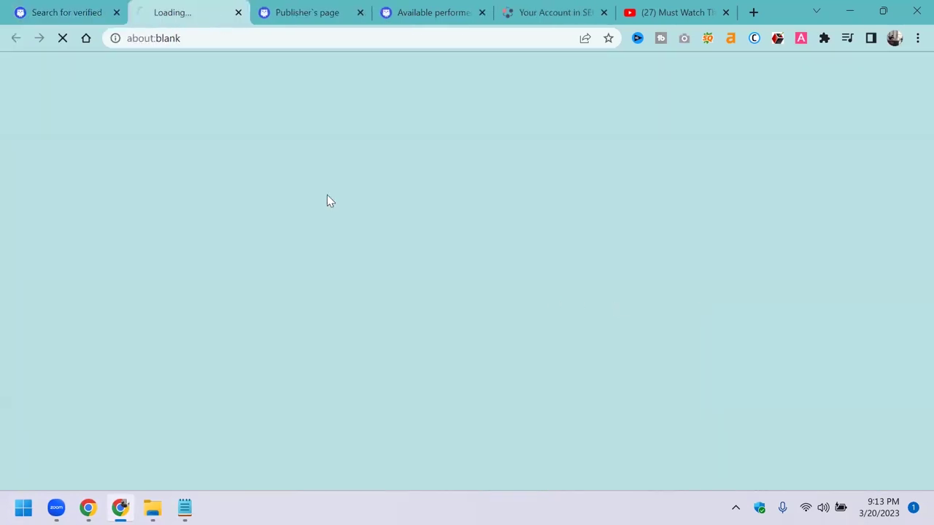
- Select the performer offering content placement for $18 on markrowlandsauthor.com and enter "asvfjsdf" as the task's content
scroll(698, 294, "down", 5)
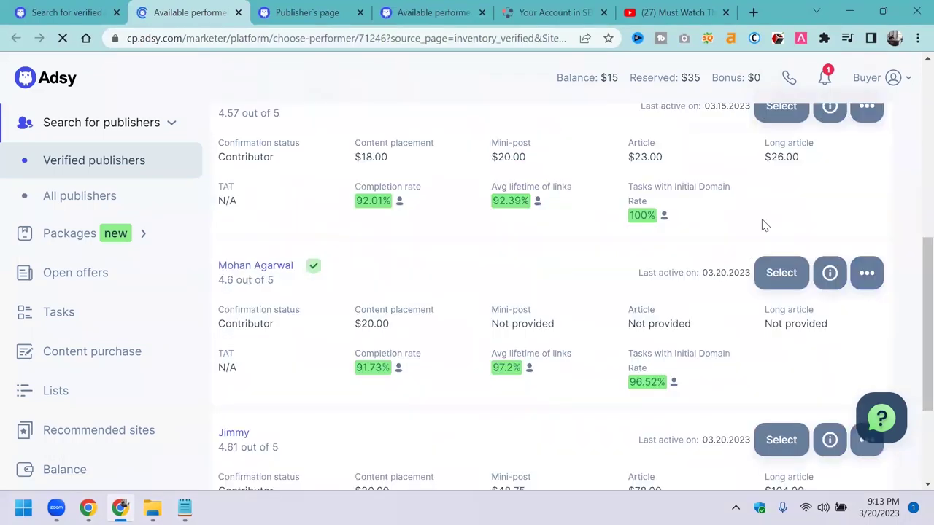
scroll(746, 250, "up", 1)
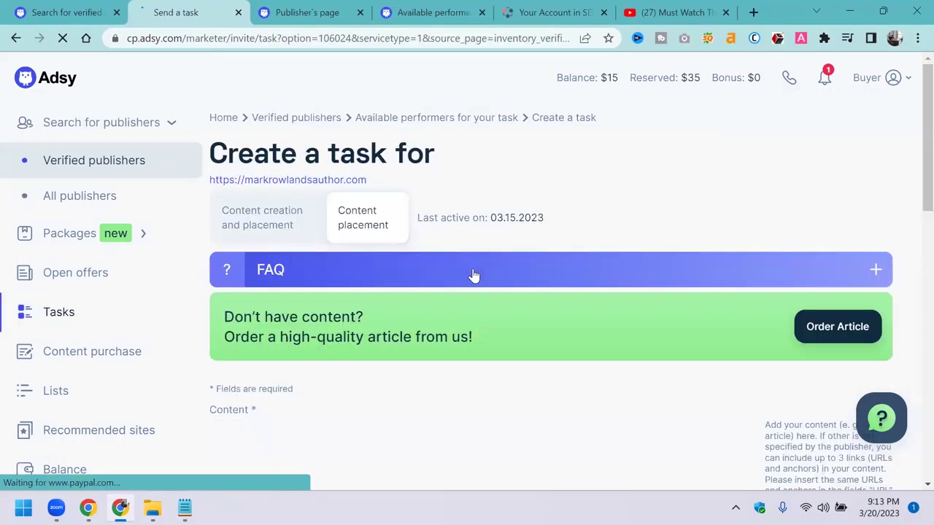
scroll(511, 272, "down", 3)
left_click(286, 302)
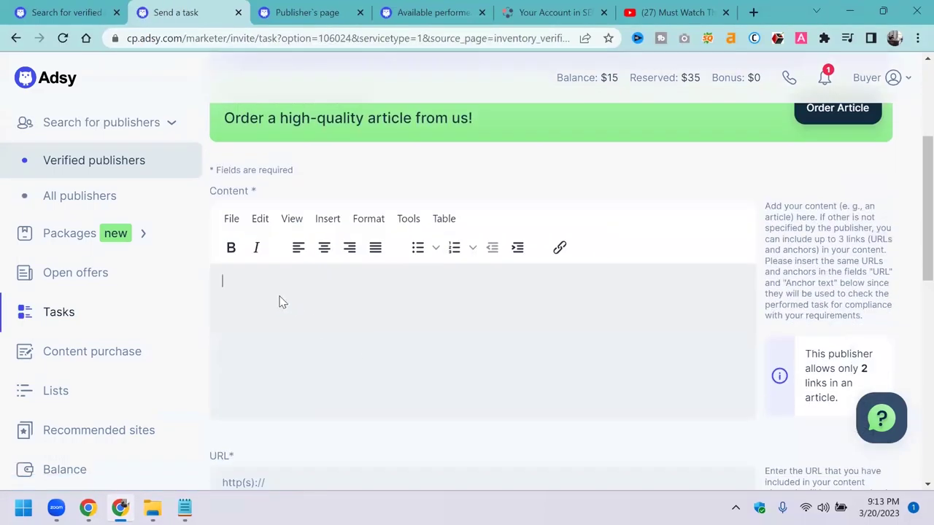
scroll(277, 267, "up", 3)
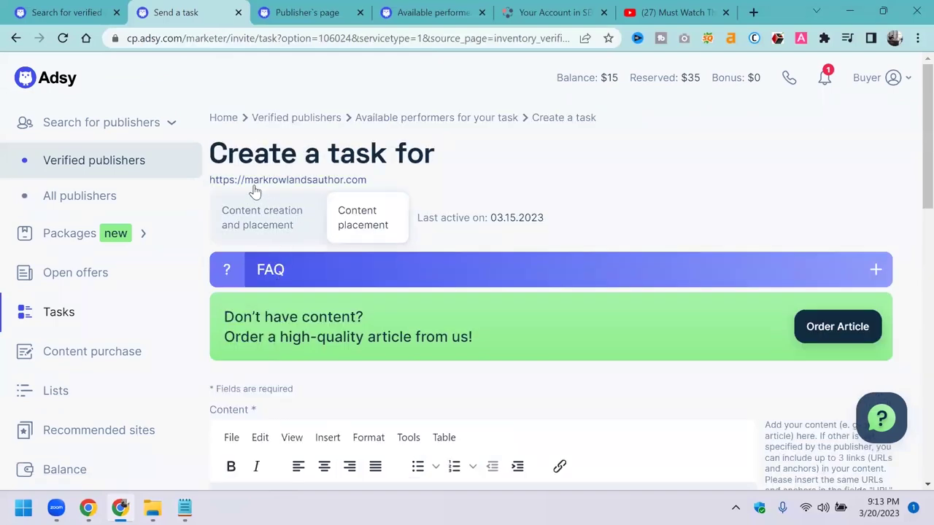
scroll(289, 274, "down", 4)
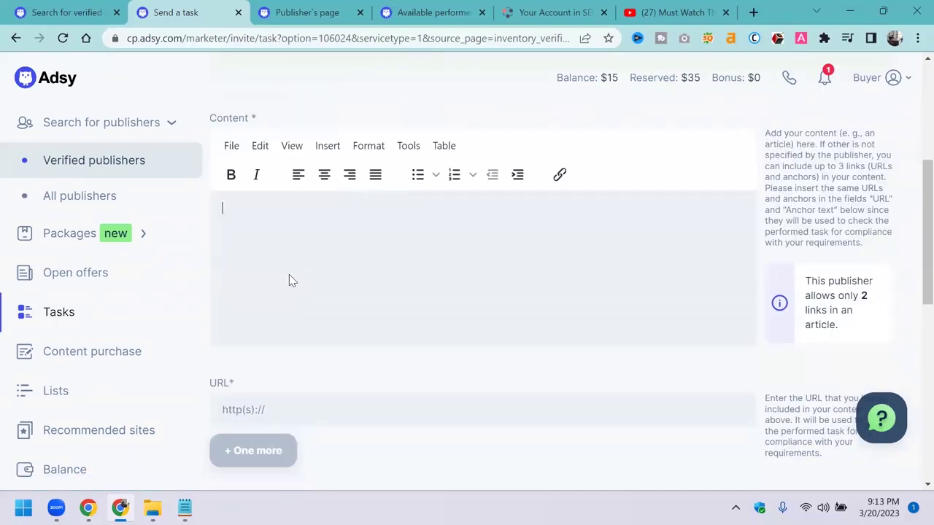
type("asvfjsdf")
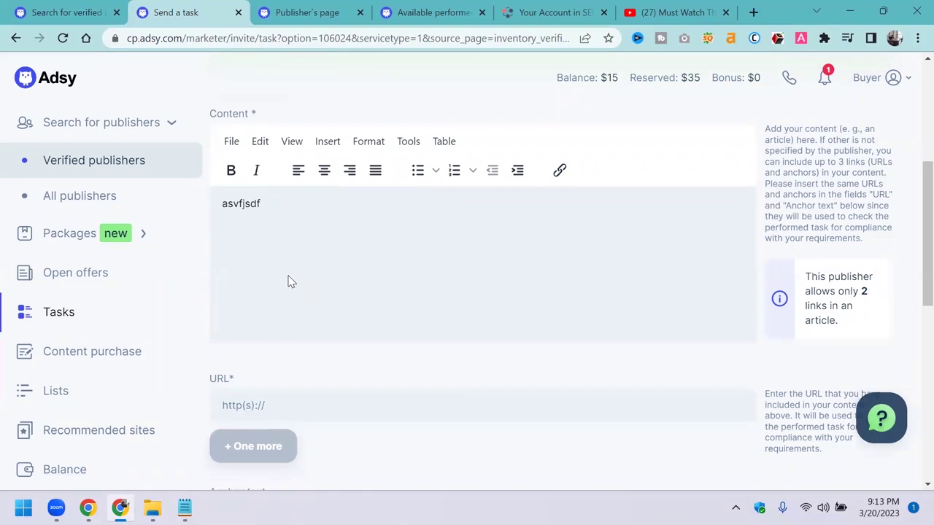
- Enter 4335.com as the task's URL and set the anchor text to Title Loan
scroll(289, 280, "down", 1)
left_click(252, 345)
type("4335.com")
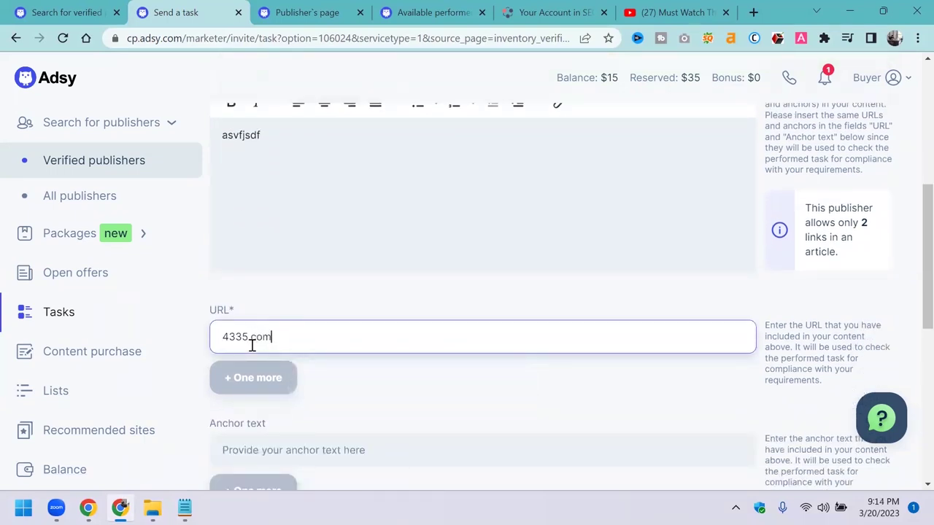
scroll(248, 343, "down", 1)
left_click(250, 376)
left_click(311, 419)
left_click_drag(273, 394, 226, 392)
left_click(325, 357)
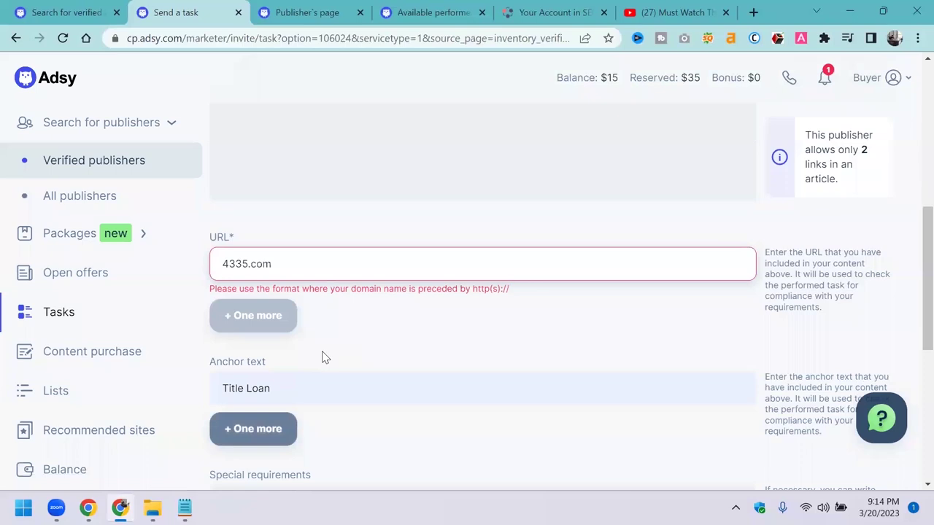
scroll(323, 357, "down", 2)
left_click(262, 241)
left_click_drag(272, 243, 221, 243)
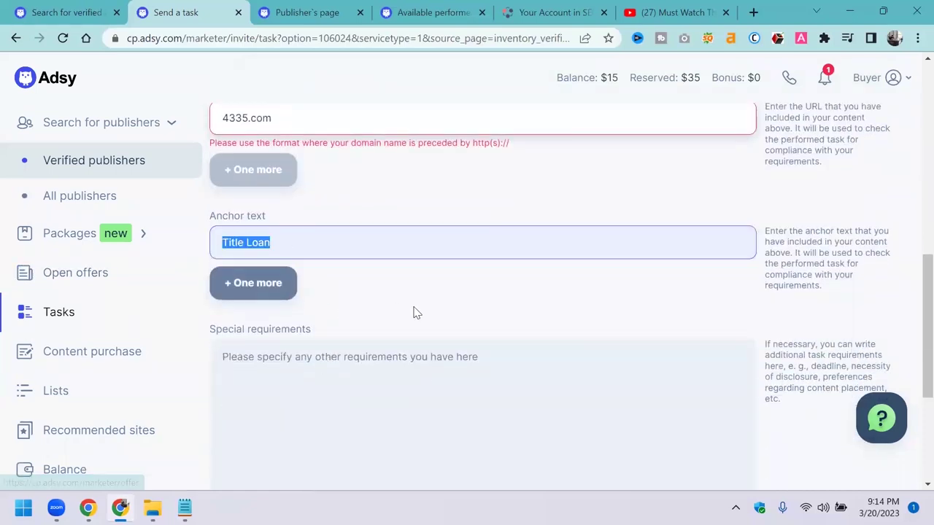
- Write "Please make sure your Link dofollow and permanent" as the task's special requirements and review the end of the form
scroll(413, 312, "down", 2)
left_click(281, 269)
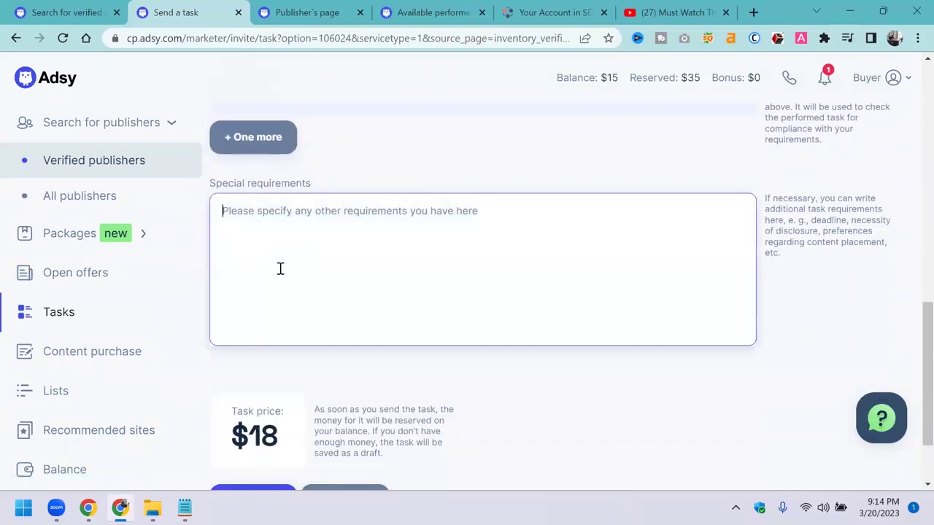
type("please make sure your Link dofo")
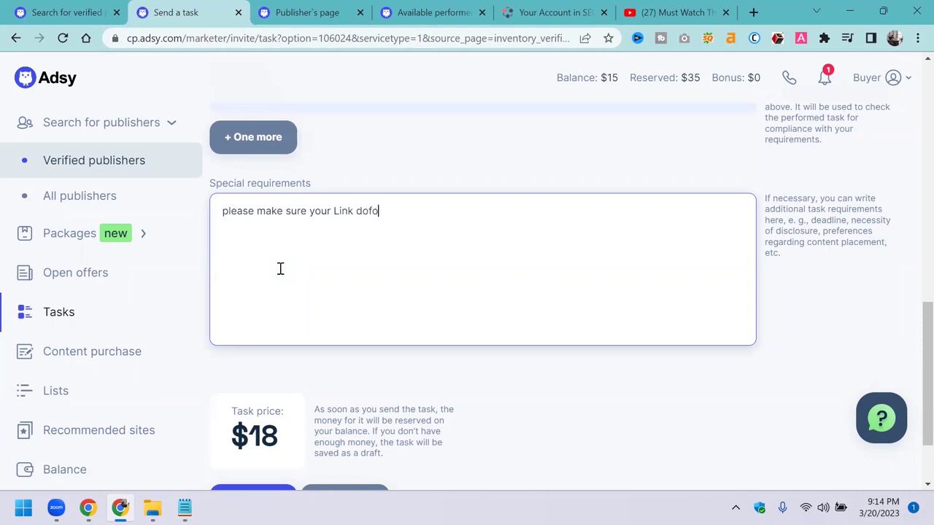
type("w and permanent")
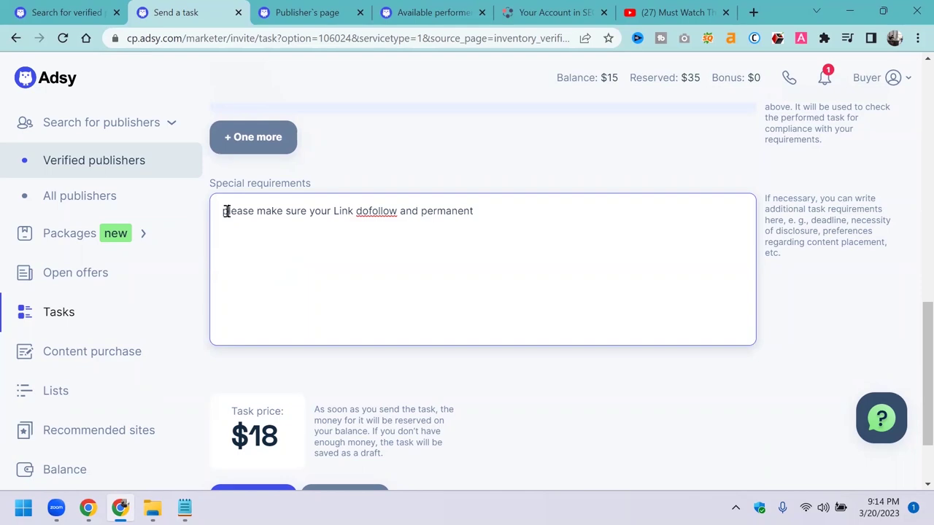
scroll(260, 239, "up", 2)
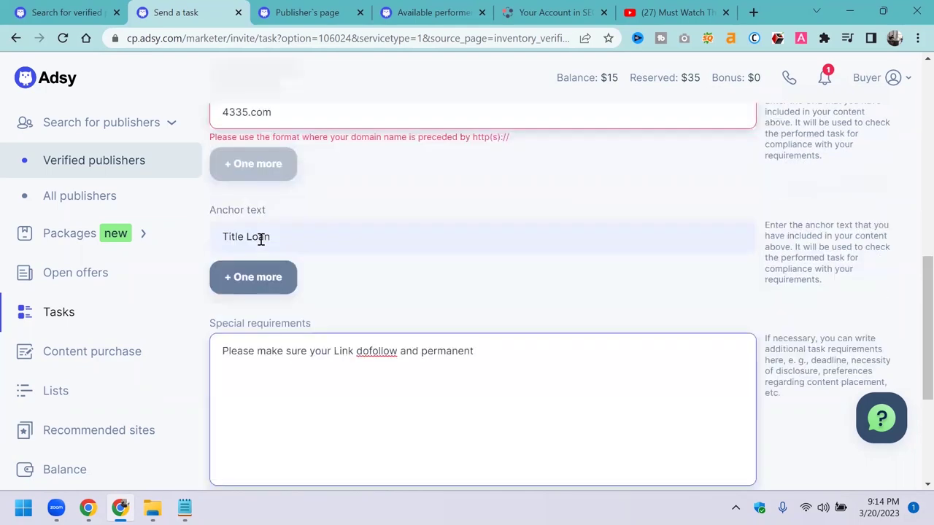
scroll(260, 240, "down", 4)
left_click(250, 409)
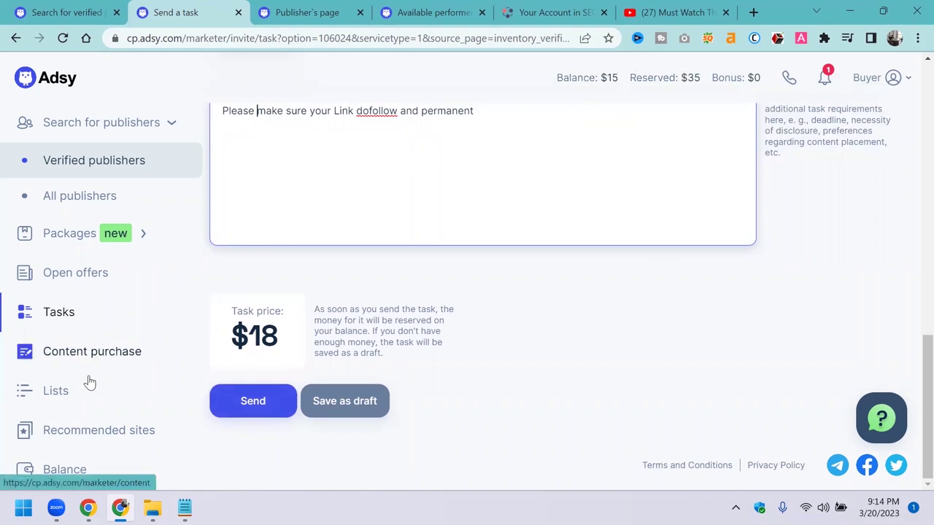
- Look at the site lists and at the task stages on the Tasks page
left_click(46, 395)
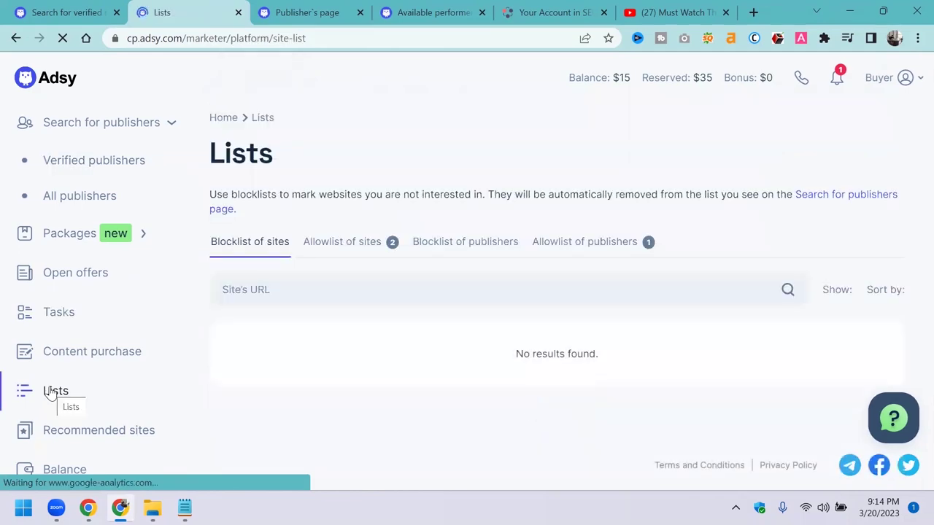
left_click(55, 308)
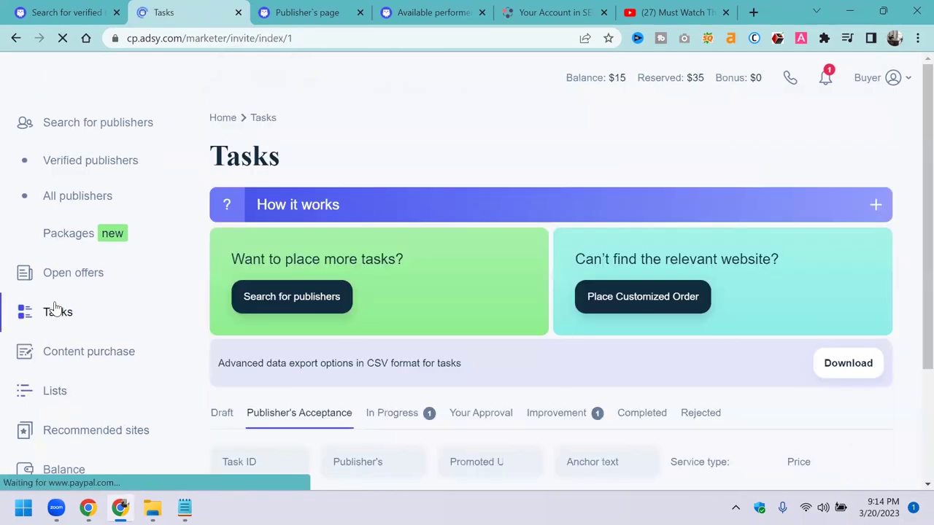
scroll(409, 303, "down", 2)
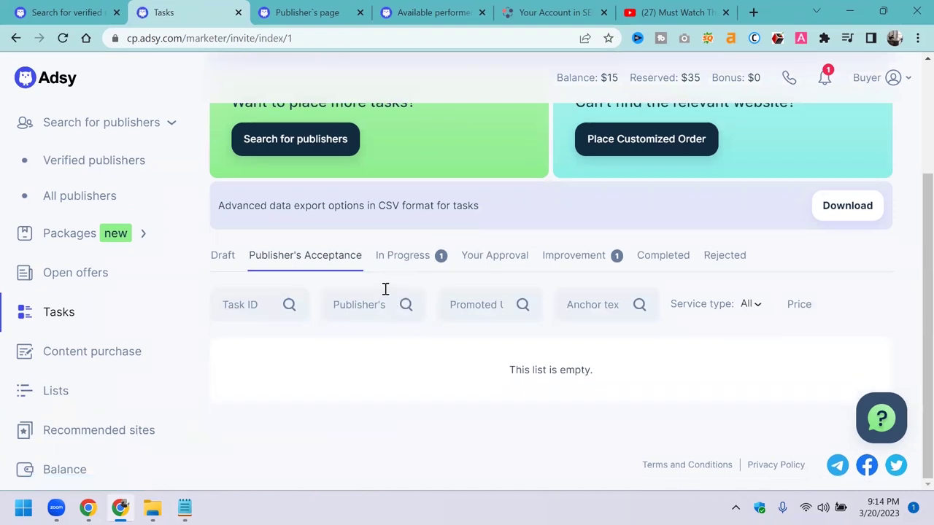
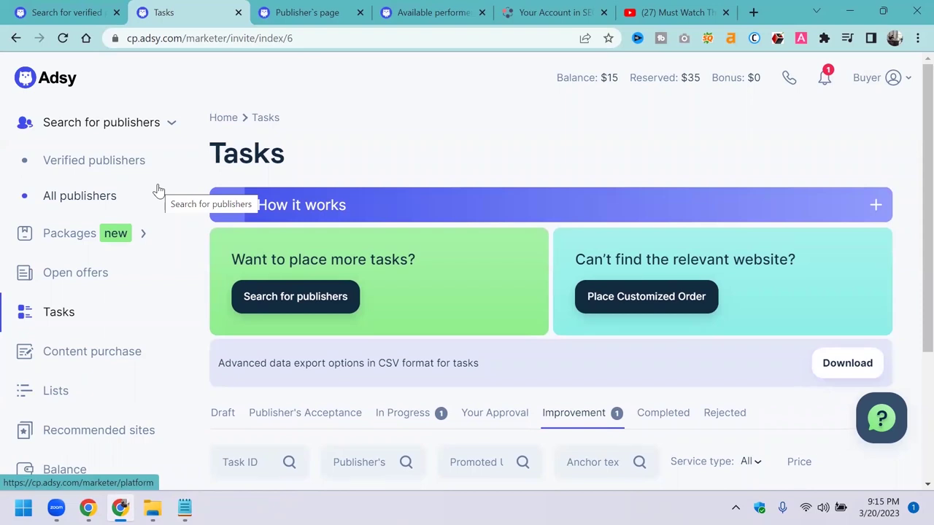
left_click(890, 80)
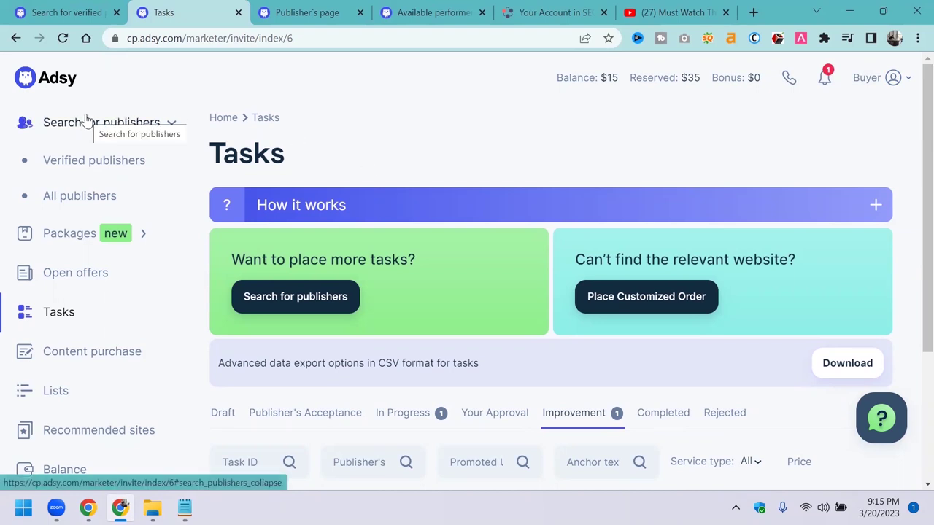
left_click(148, 124)
left_click(148, 125)
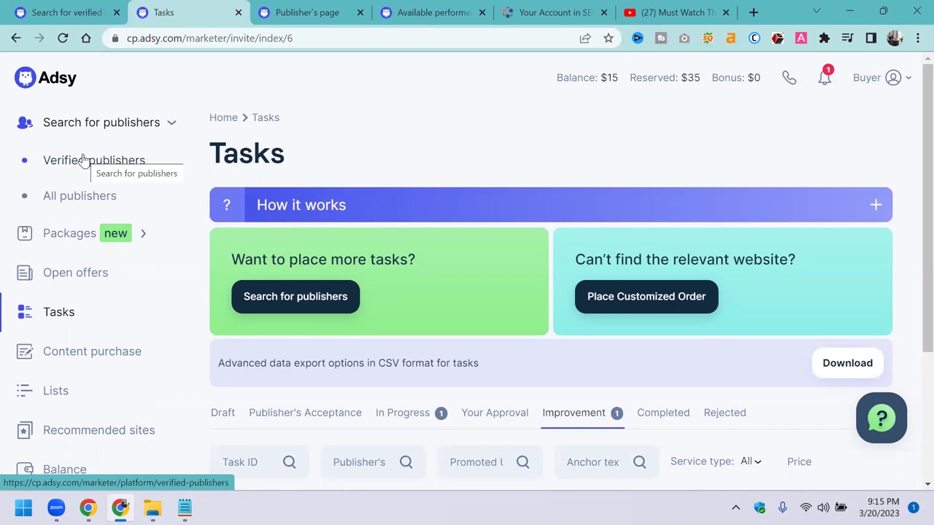
- Switch to the real estate note in Notepad and number lines 1 to 5, with the markrowlandsauthor.com address as number 5
left_click(185, 508)
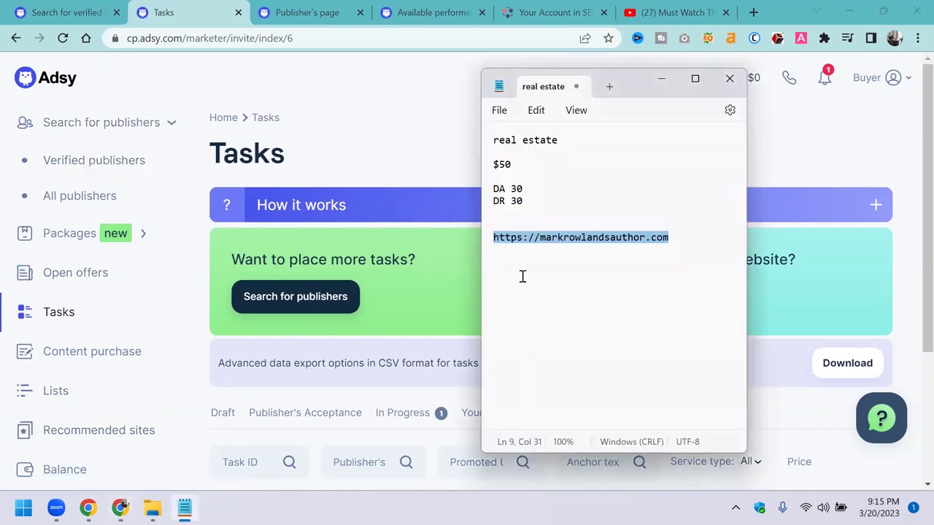
left_click(599, 243)
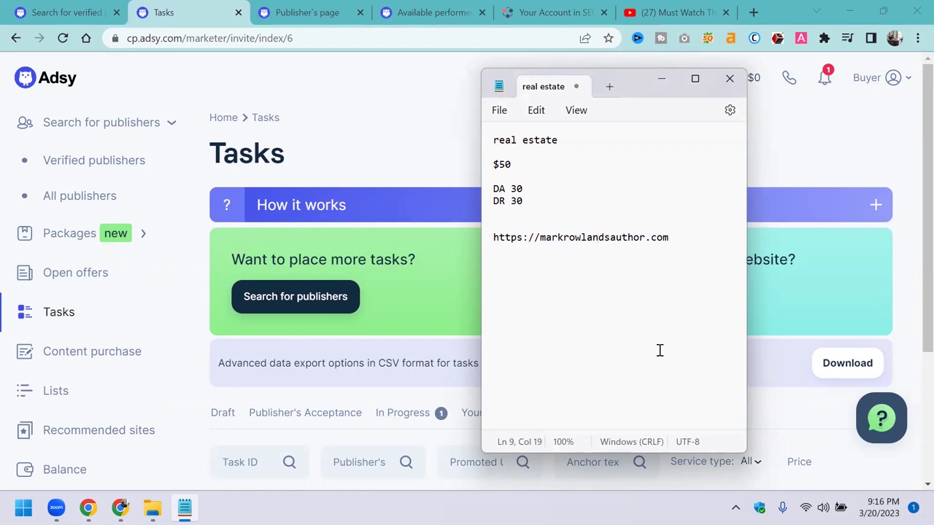
left_click_drag(670, 238, 492, 242)
left_click(683, 230)
type("1")
key("Return")
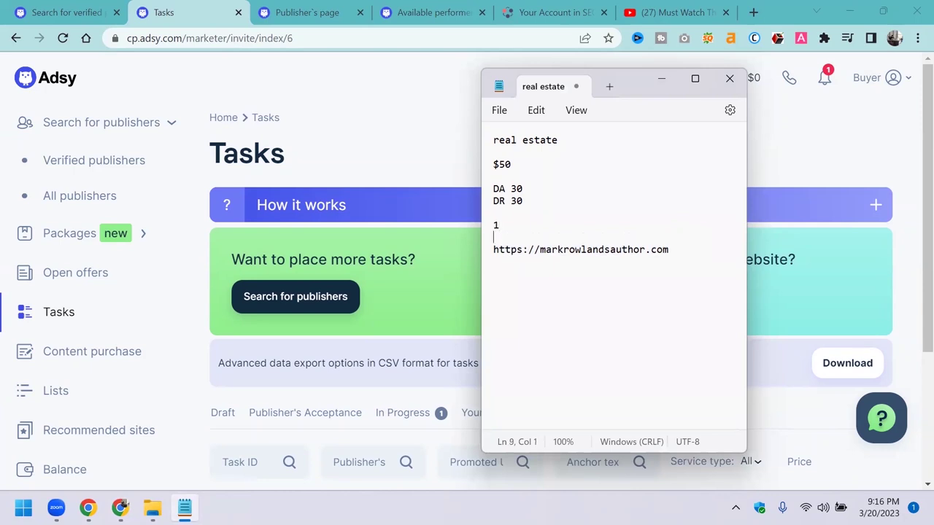
type("2")
key("Return")
type("3")
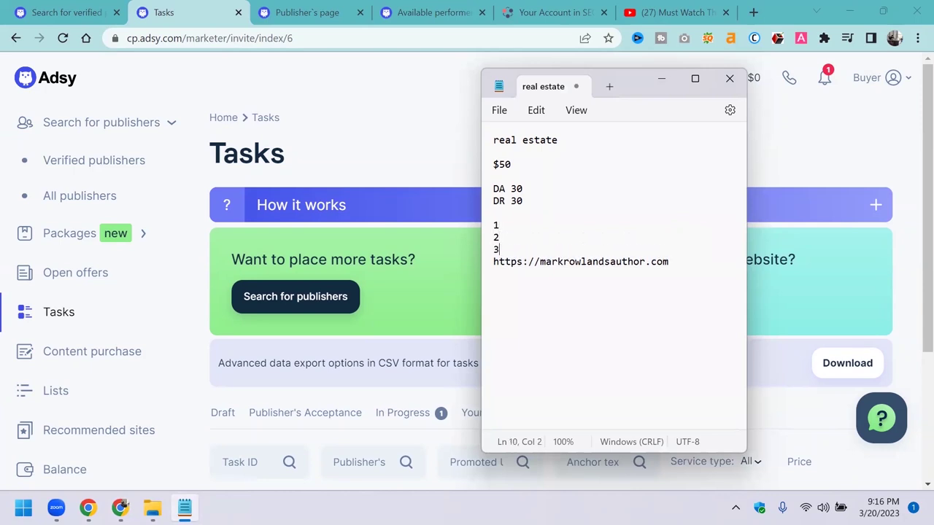
type("4")
key("BackSpace")
key("Return")
type("4")
key("Right")
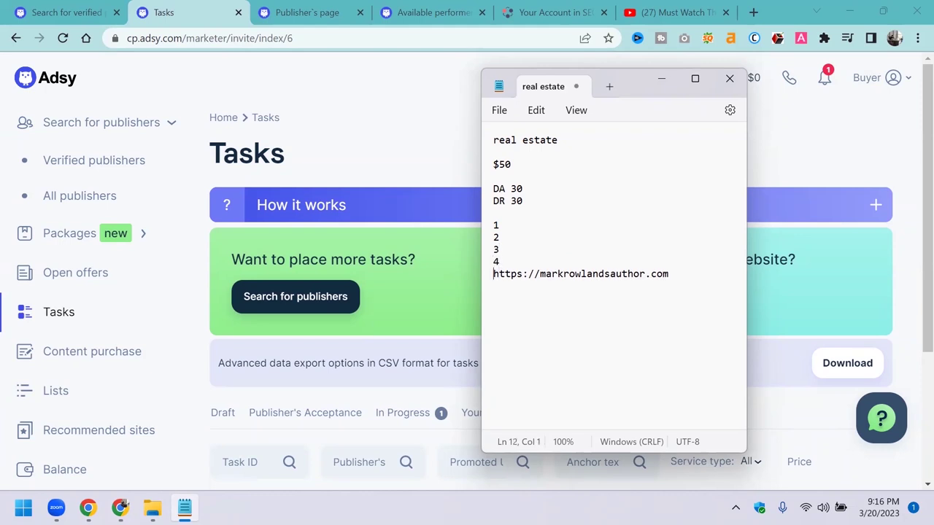
type("5")
left_click_drag(681, 274, 475, 234)
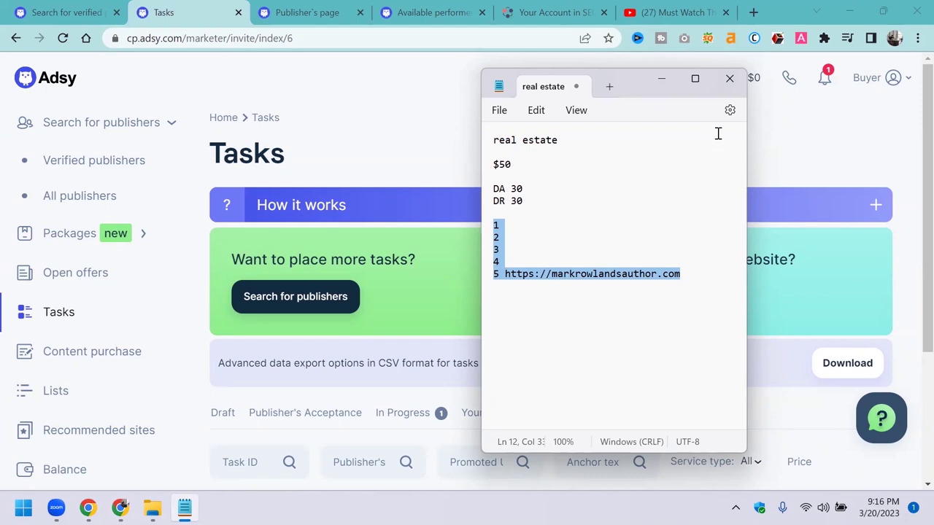
- Close the real estate note and look over the task listed under Improvement on the Tasks page
left_click(729, 78)
left_click(622, 303)
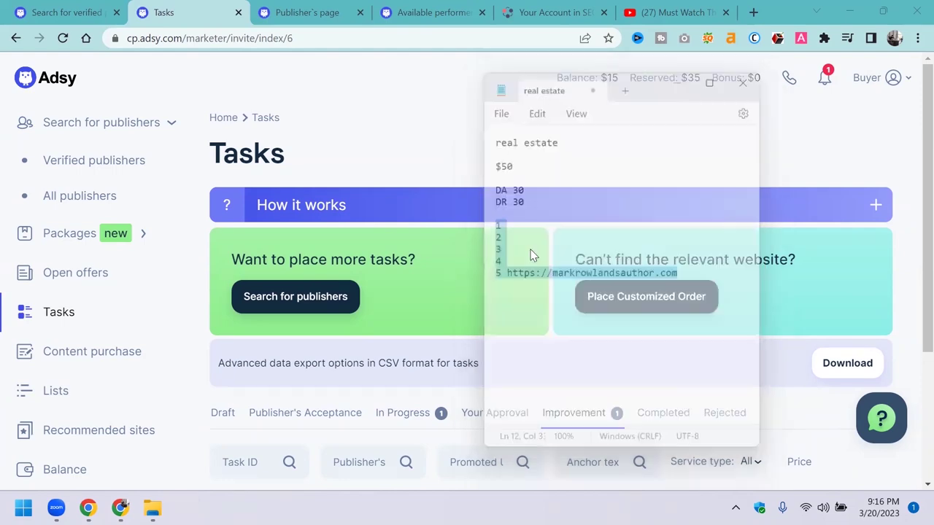
scroll(382, 149, "down", 2)
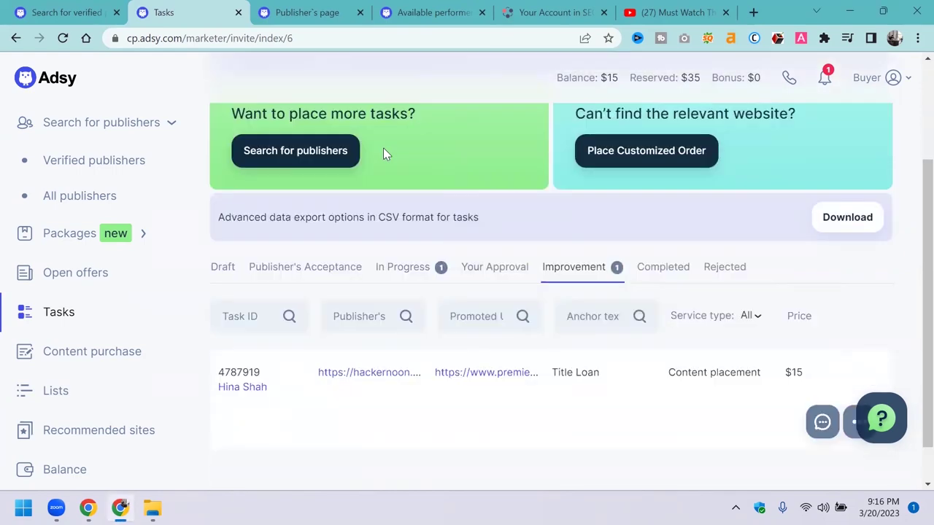
scroll(383, 148, "up", 2)
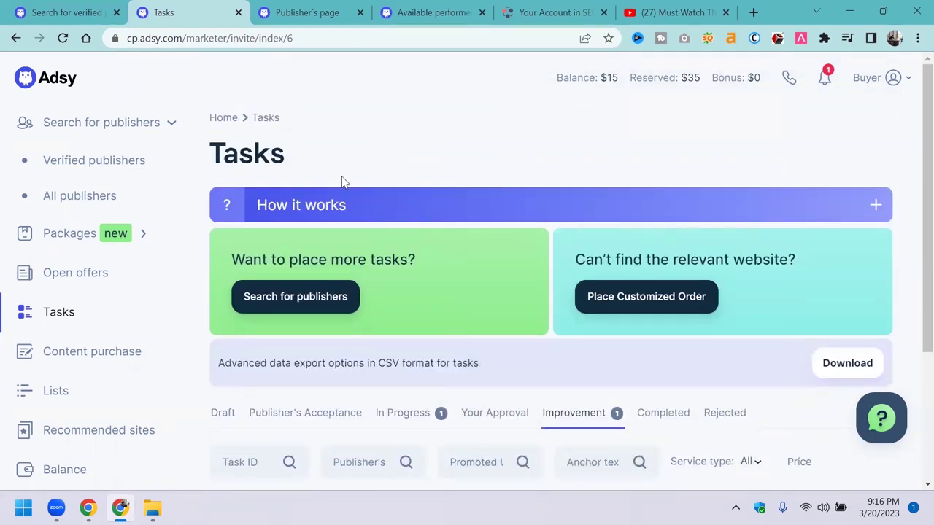
- Filter the verified publishers to a completion rate of more than 90% and check the number of search results
left_click(83, 166)
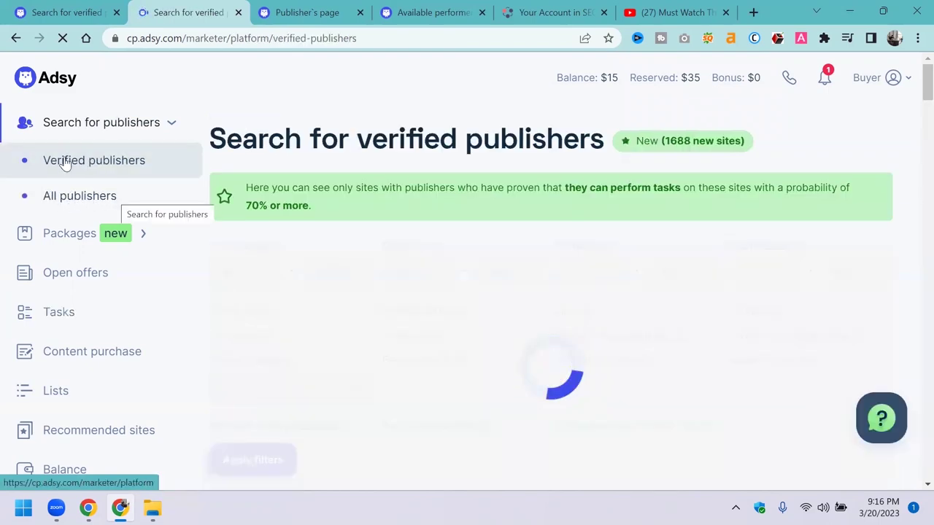
scroll(411, 236, "down", 5)
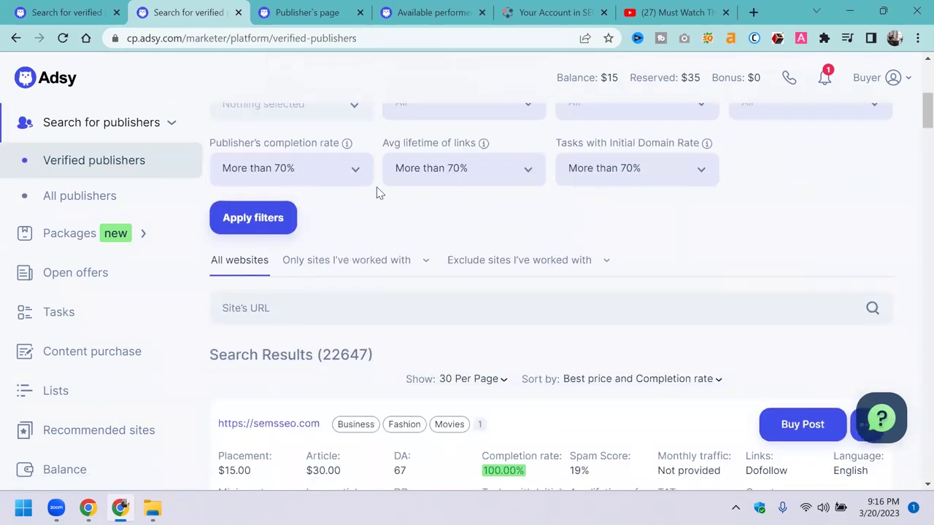
left_click(302, 169)
left_click(283, 267)
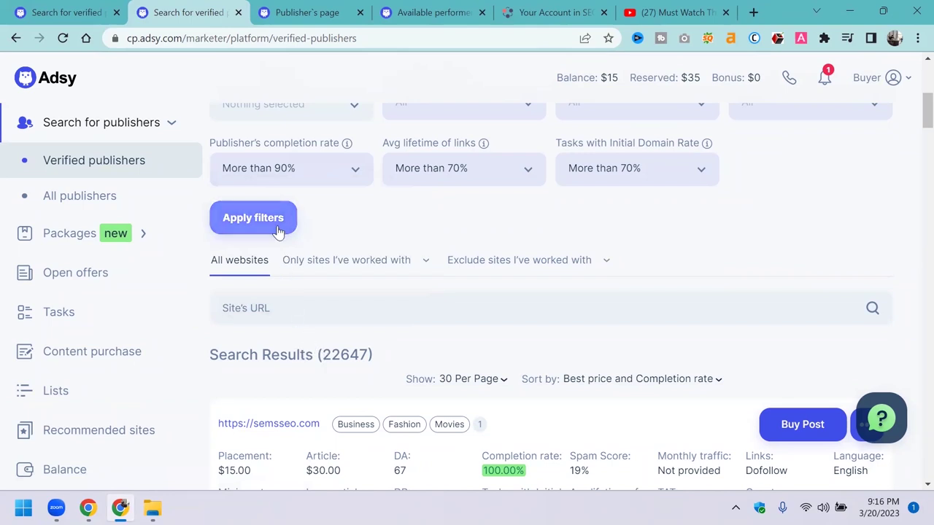
left_click(278, 231)
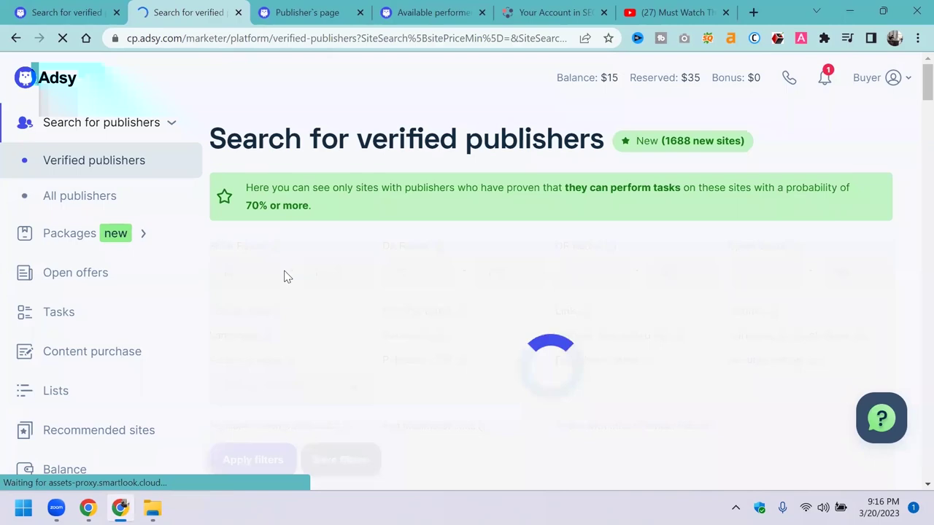
scroll(284, 276, "down", 2)
scroll(284, 276, "down", 3)
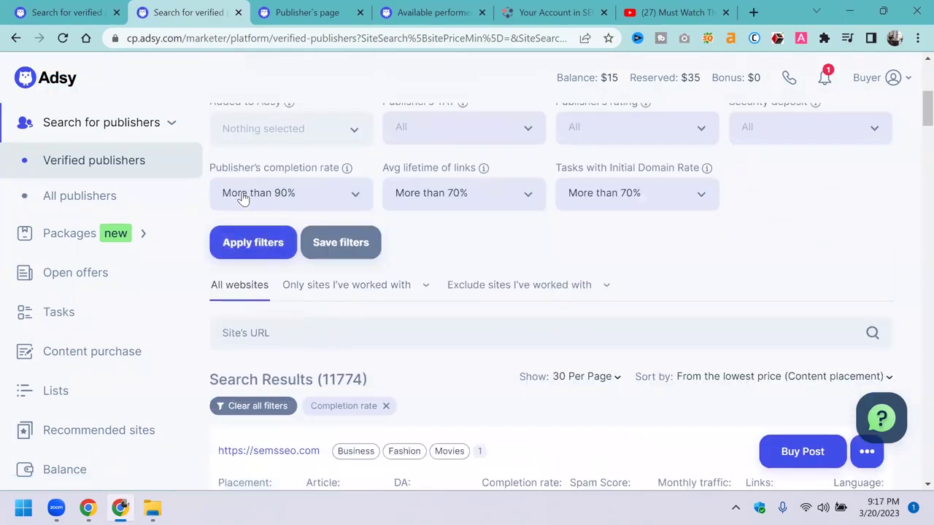
double_click(329, 380)
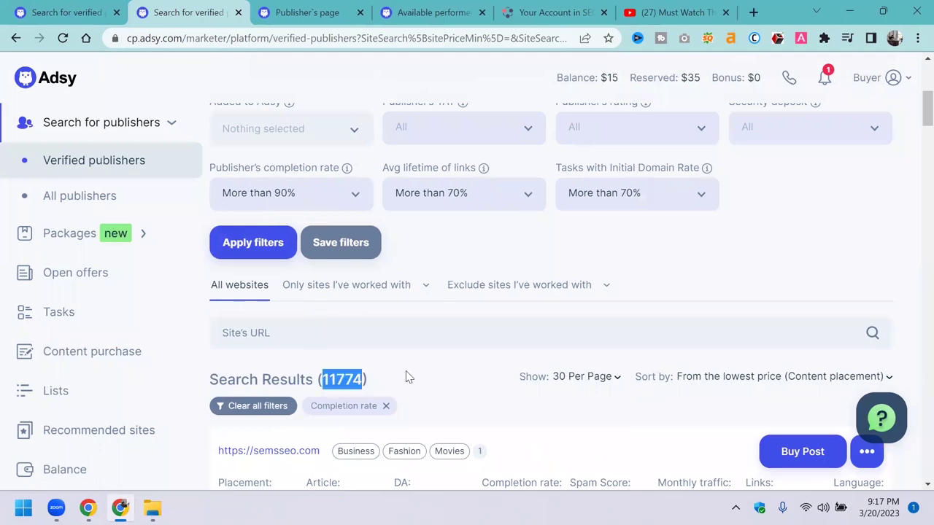
- Look over the filter settings and the list of verified publishers with a completion rate of more than 90%
left_click(407, 376)
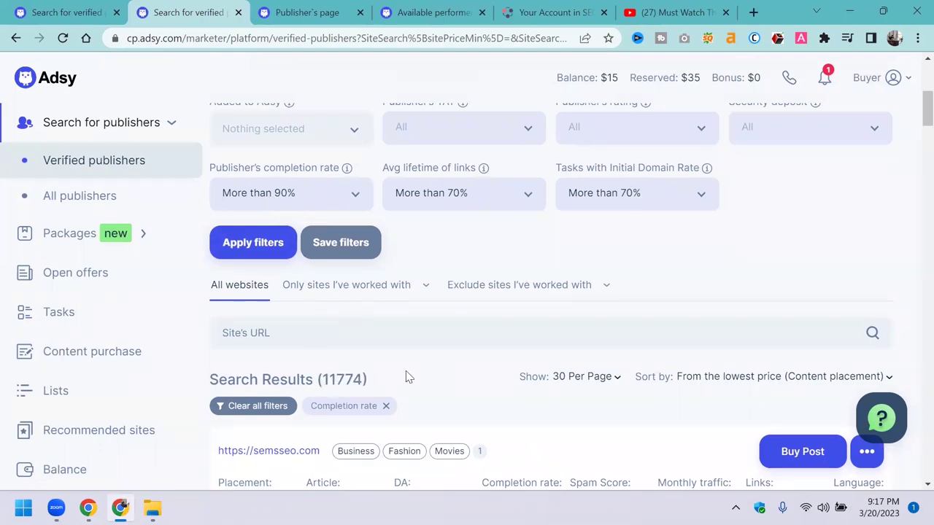
scroll(470, 315, "up", 1)
scroll(471, 316, "up", 5)
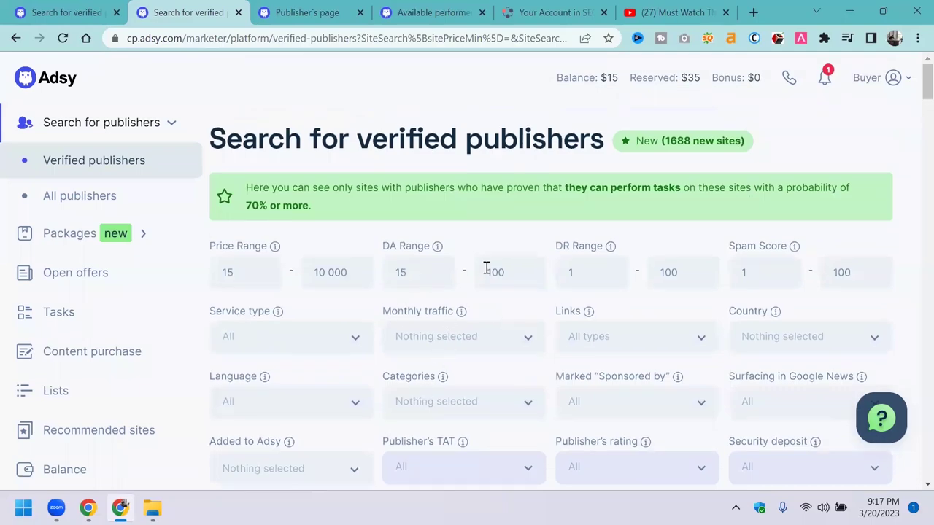
scroll(344, 316, "down", 9)
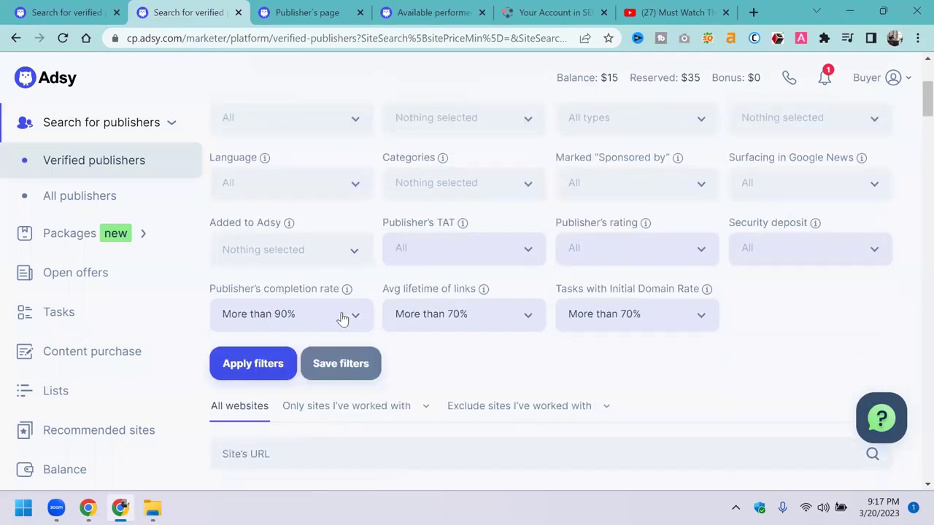
scroll(298, 284, "up", 4)
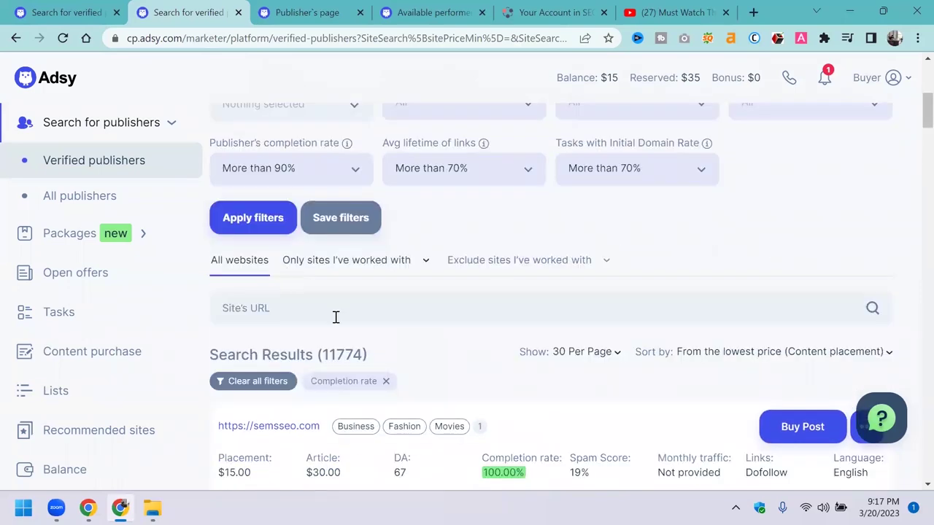
scroll(477, 271, "down", 3)
scroll(509, 220, "up", 1)
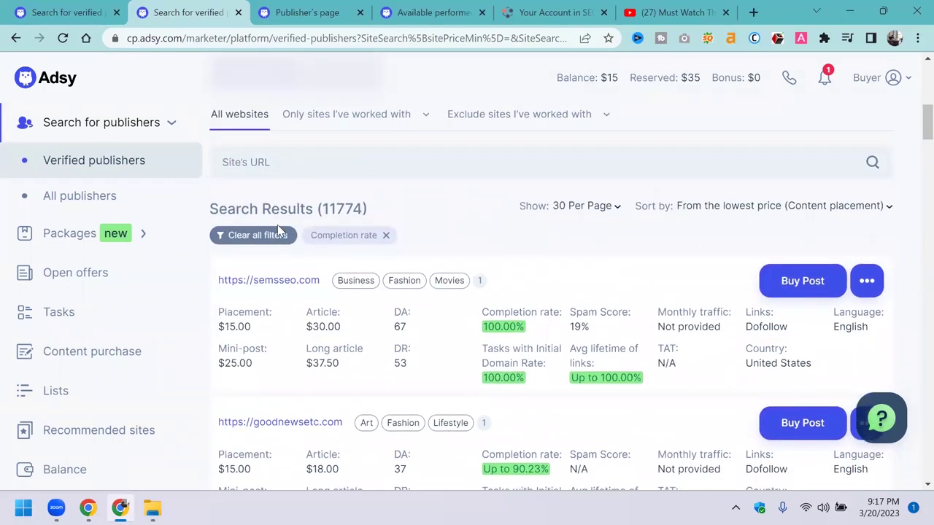
- Open the packages based on DA / traffic and look at the packages available and the selectable options
left_click(50, 199)
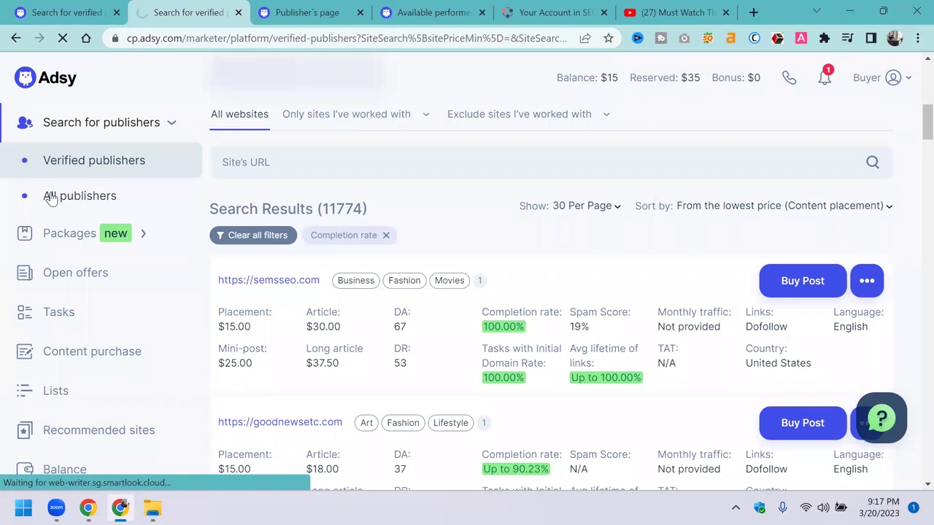
left_click(73, 235)
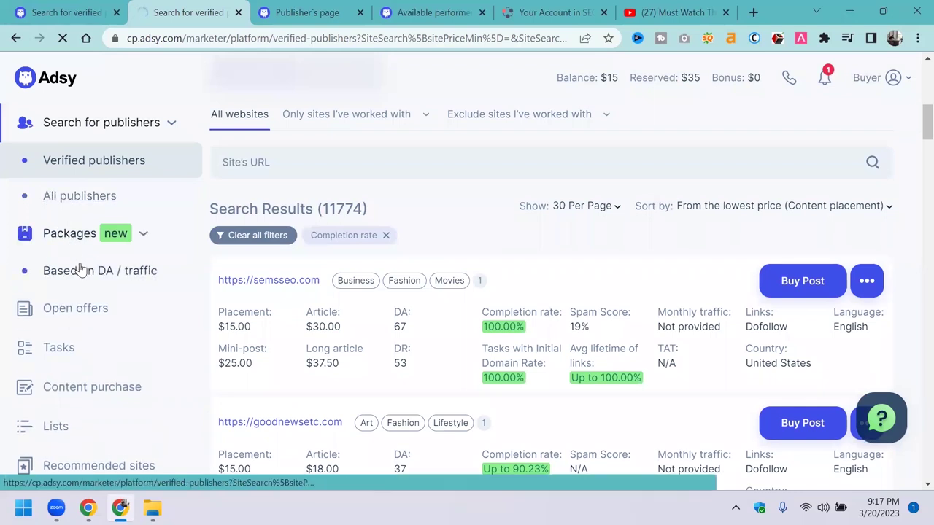
left_click(82, 271)
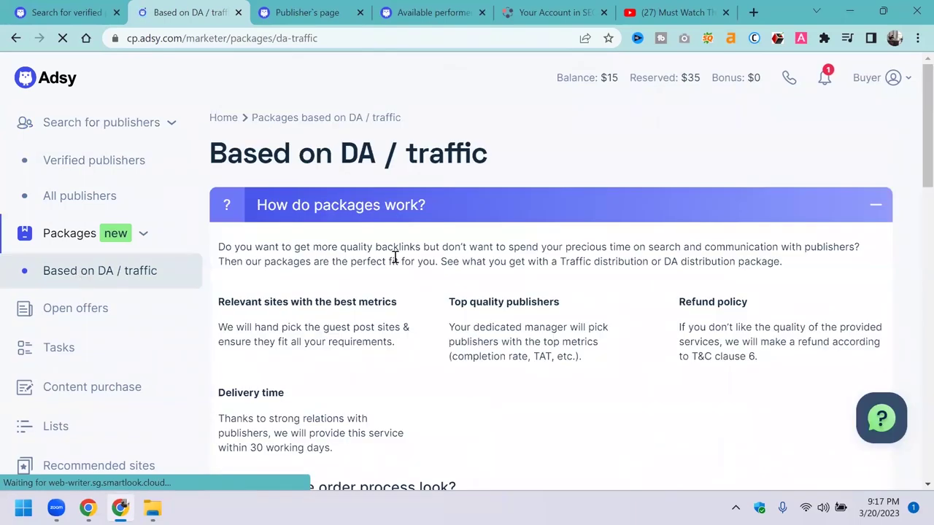
scroll(449, 281, "down", 8)
left_click_drag(211, 175, 417, 176)
left_click(417, 175)
scroll(265, 241, "down", 1)
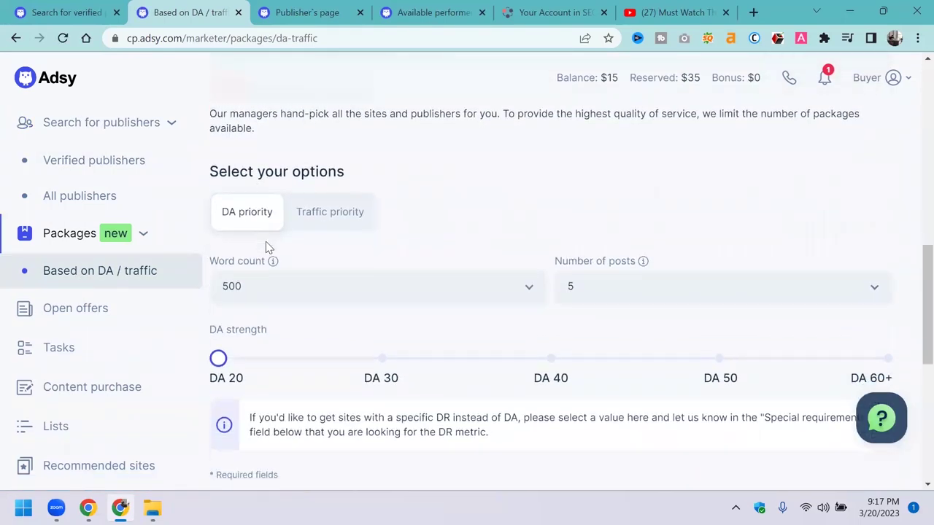
- Set the package's word count to 2000 and try out its number of posts and DA strength settings
scroll(265, 241, "down", 2)
left_click(287, 152)
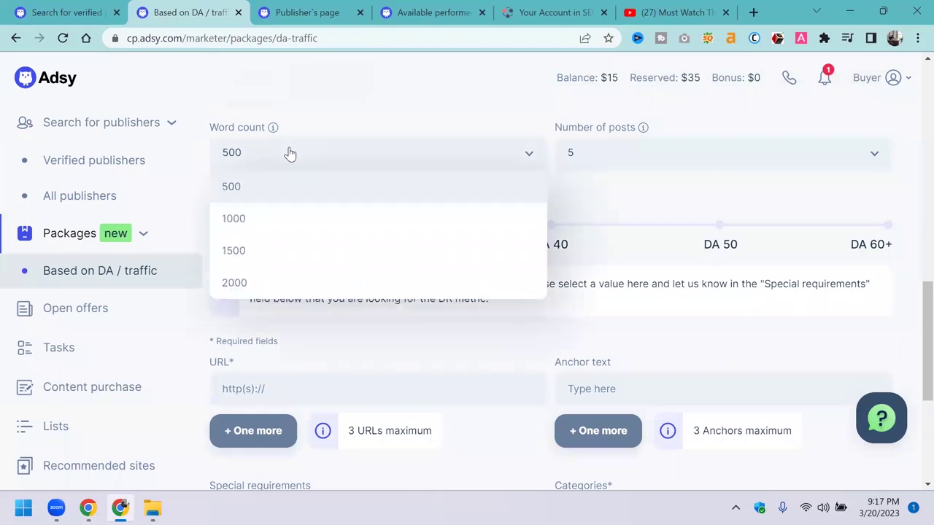
left_click(237, 286)
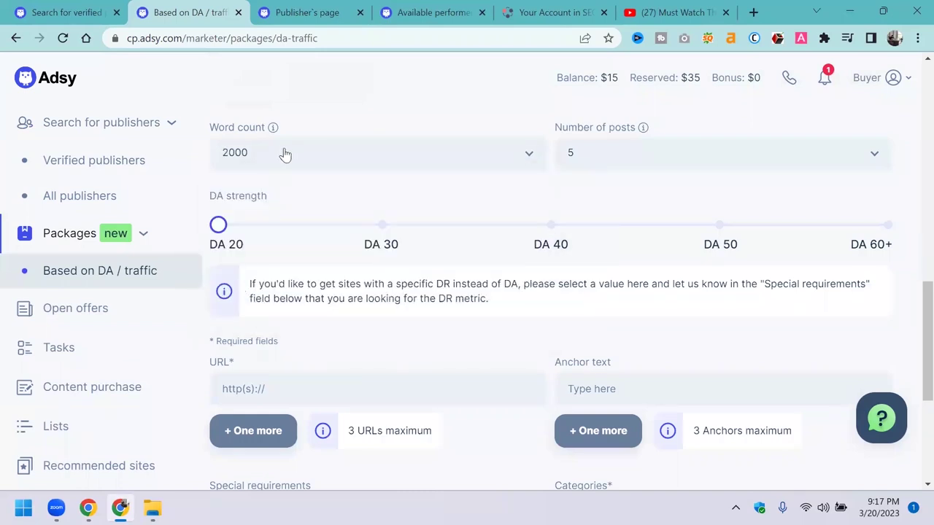
left_click(802, 177)
left_click(592, 383)
left_click(349, 229)
scroll(394, 245, "down", 3)
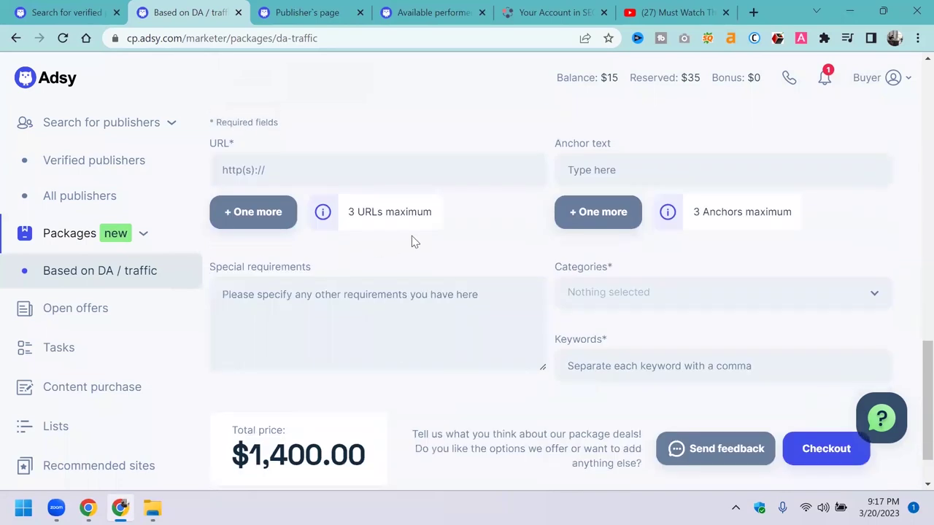
- Select the Art category for the package and check the total price
left_click(270, 175)
left_click(729, 176)
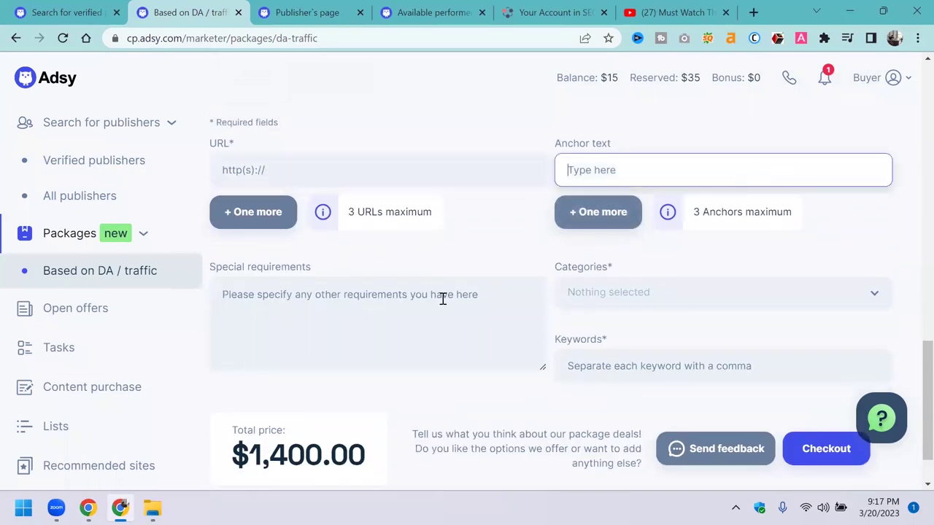
left_click(473, 283)
left_click(626, 310)
left_click(606, 227)
scroll(440, 285, "down", 1)
left_click_drag(208, 396, 366, 379)
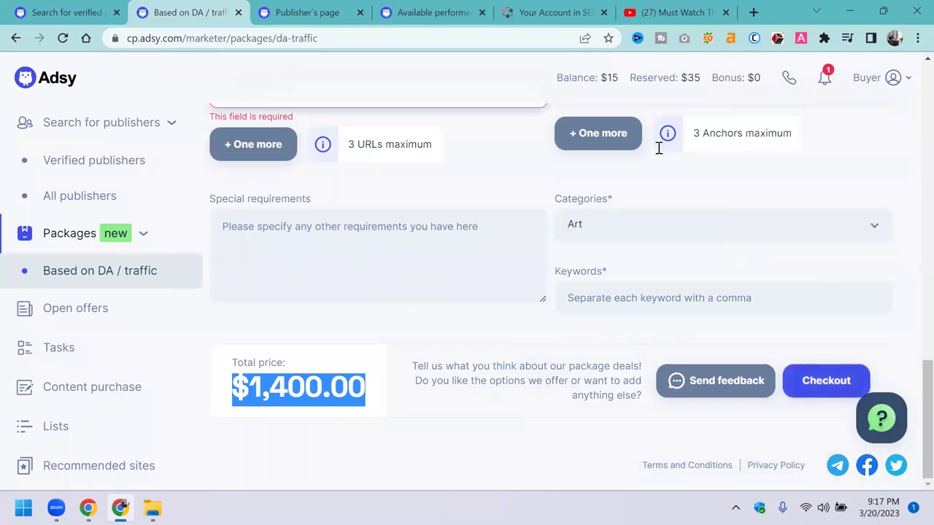
- Read the explanation of how packages work and how the order process looks
scroll(437, 219, "up", 15)
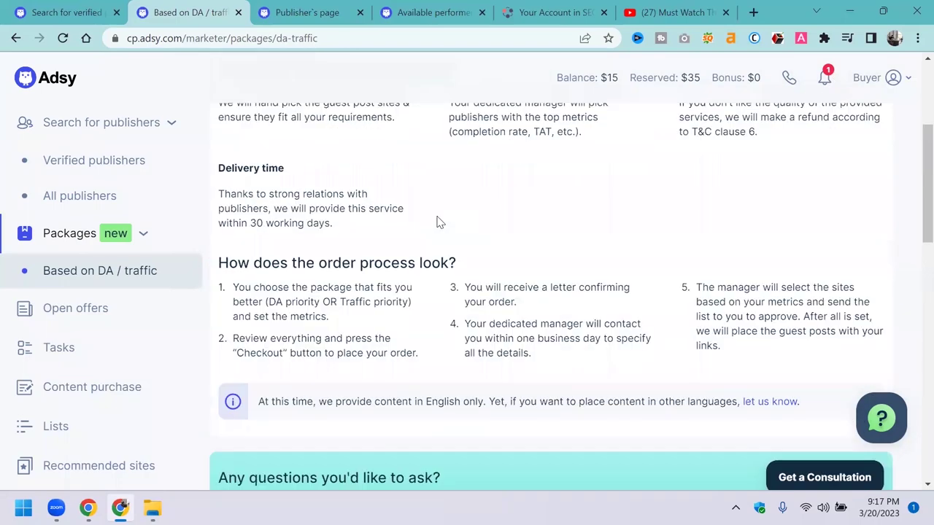
scroll(438, 223, "up", 2)
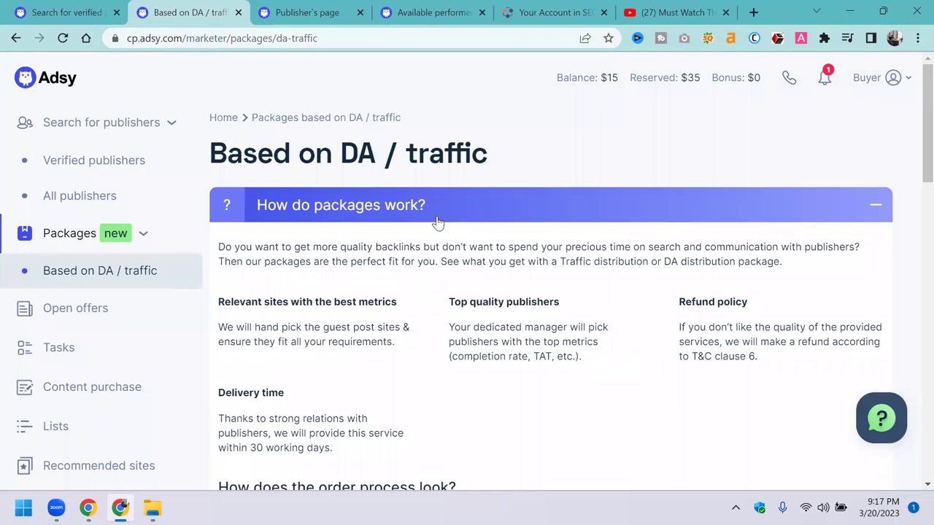
scroll(500, 260, "down", 5)
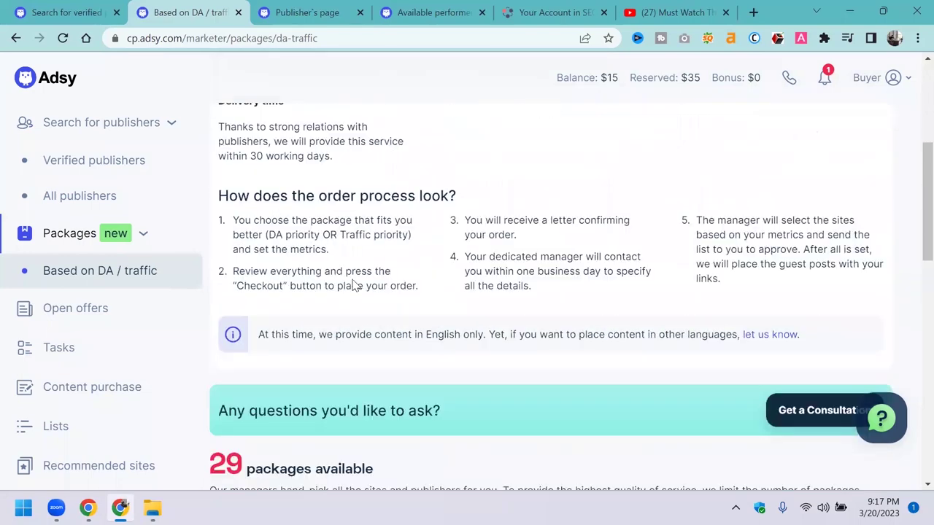
scroll(574, 257, "up", 4)
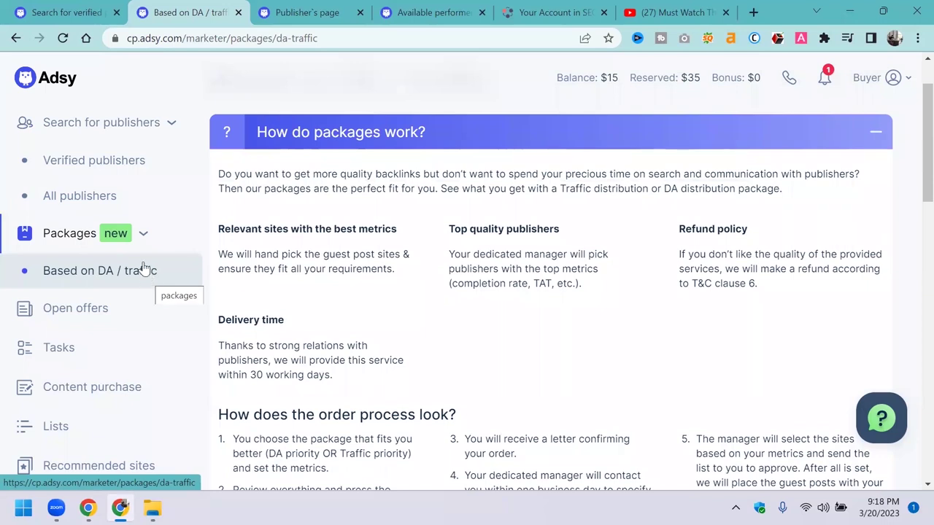
left_click(129, 244)
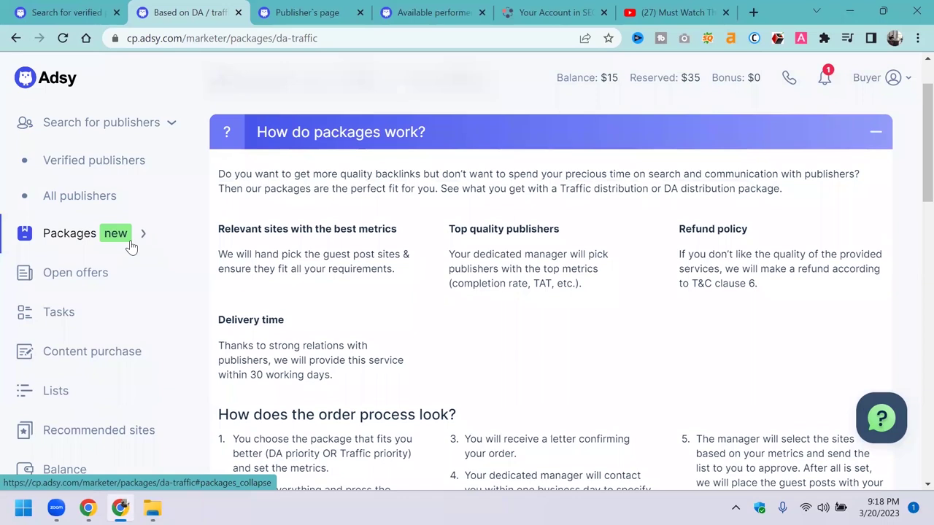
left_click(130, 245)
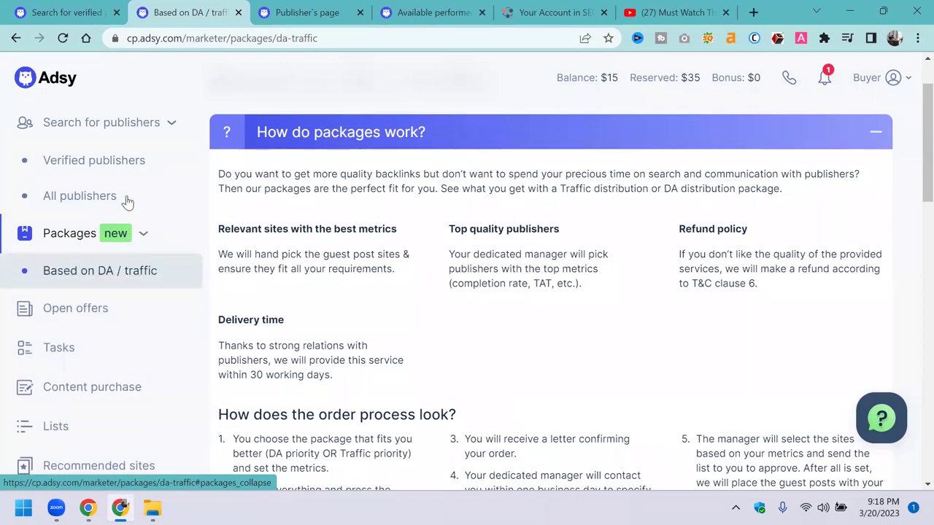
- Visit the verified publishers search, return to the packages based on DA / traffic and view the order form
left_click(119, 160)
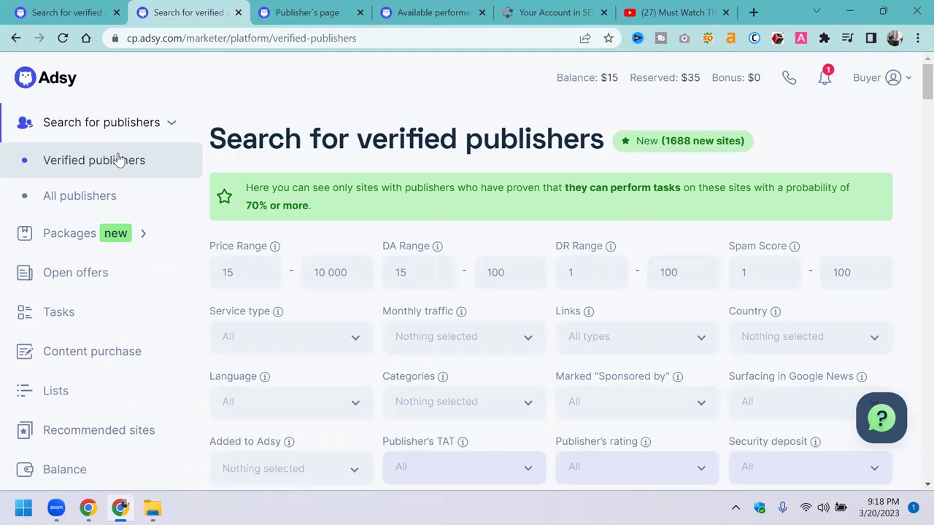
left_click(121, 241)
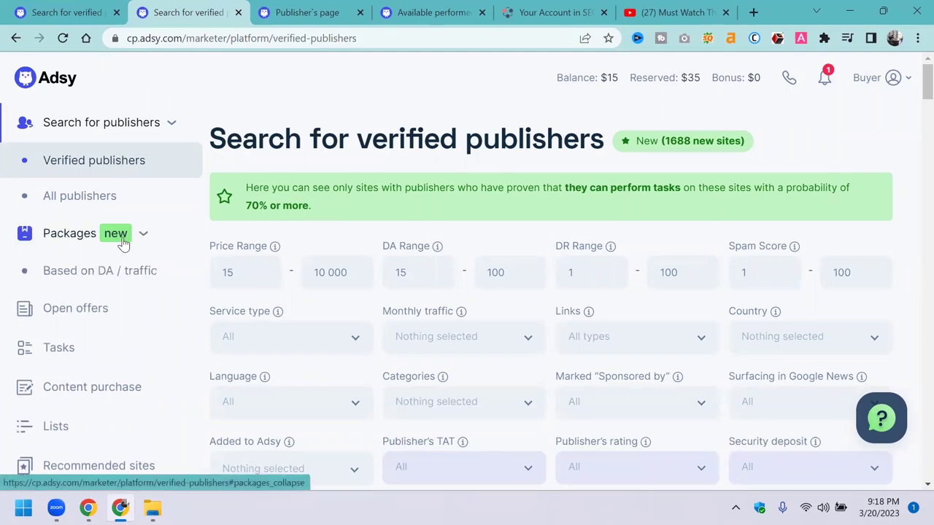
left_click(111, 281)
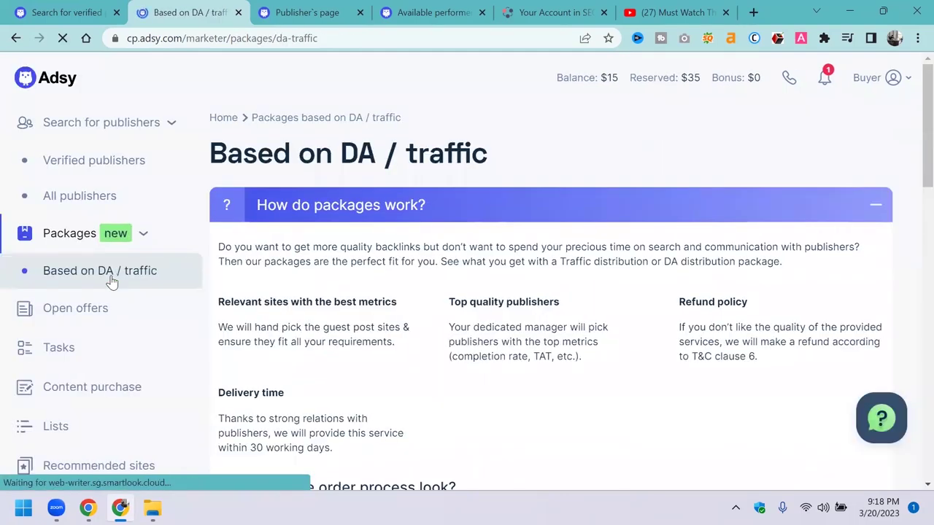
scroll(335, 266, "down", 1)
scroll(335, 267, "down", 3)
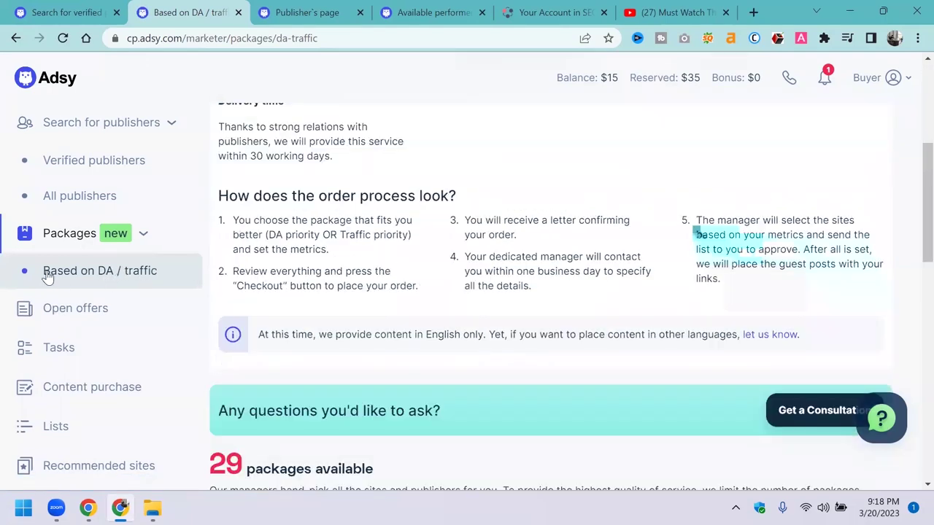
scroll(378, 255, "down", 5)
scroll(378, 255, "down", 5)
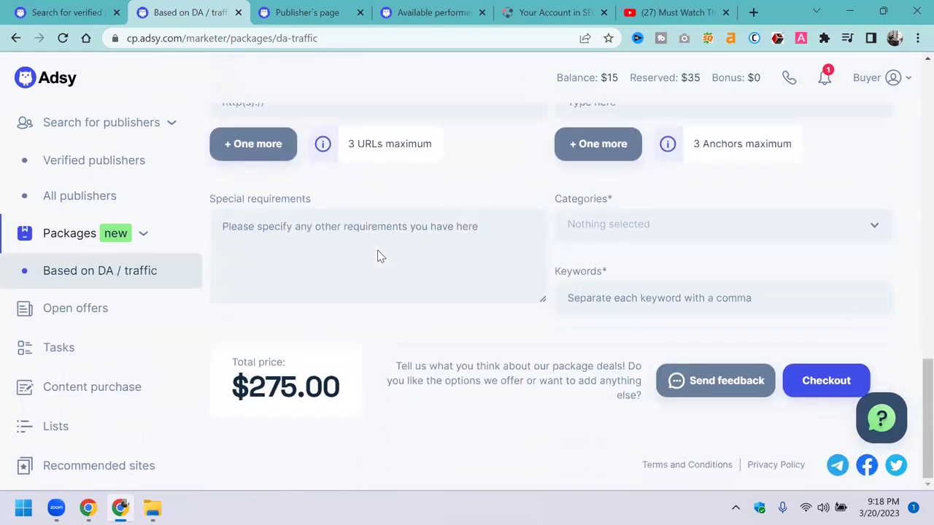
- Examine the package order form's options, special requirements, categories and keywords fields
left_click(372, 270)
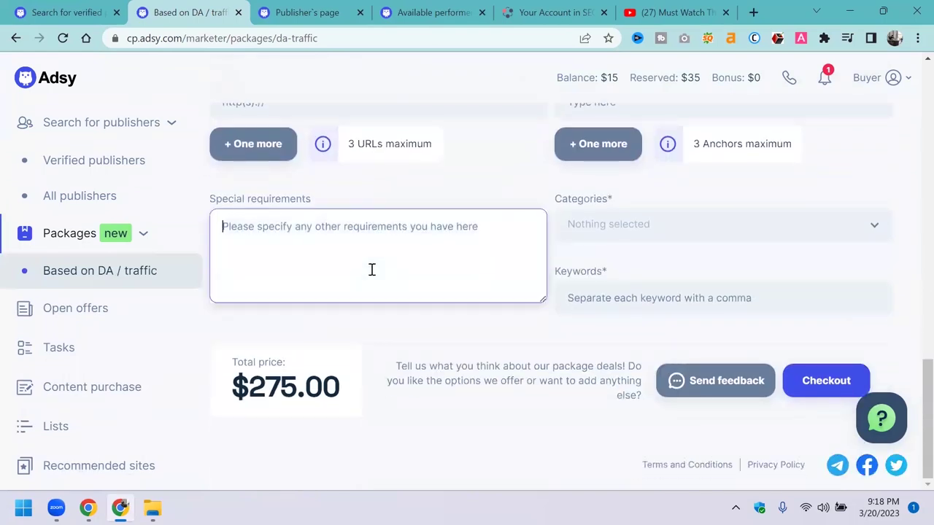
scroll(372, 271, "up", 5)
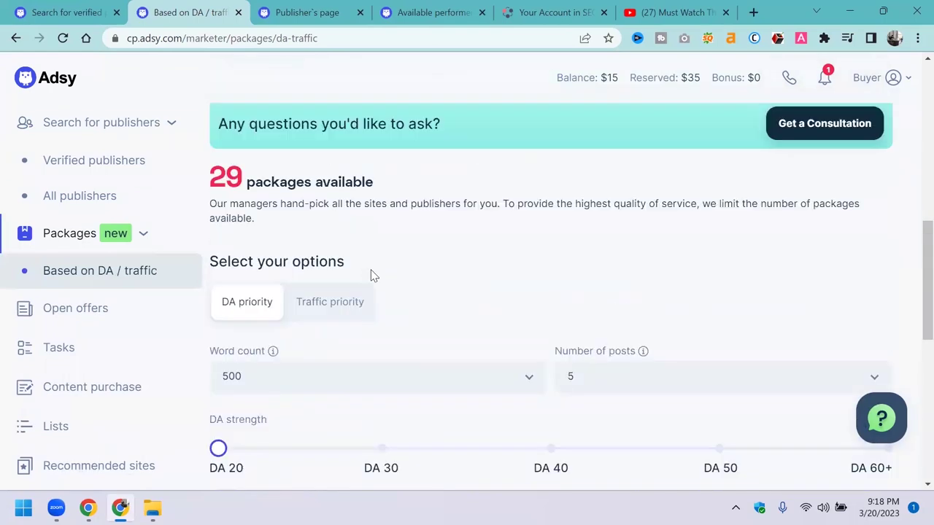
scroll(372, 274, "down", 5)
scroll(372, 273, "down", 1)
scroll(371, 272, "up", 1)
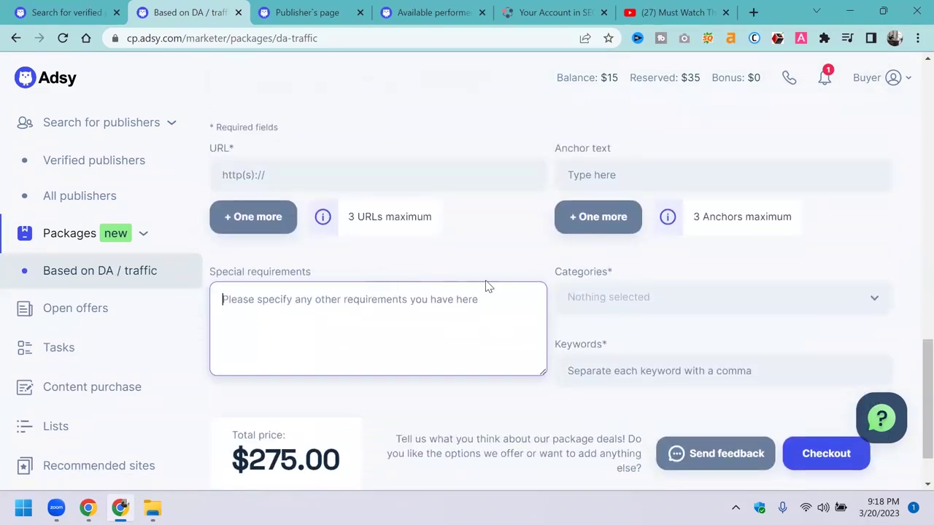
left_click(633, 299)
left_click(616, 390)
- Switch the package options to Traffic priority and look at the site traffic levels
scroll(508, 350, "up", 5)
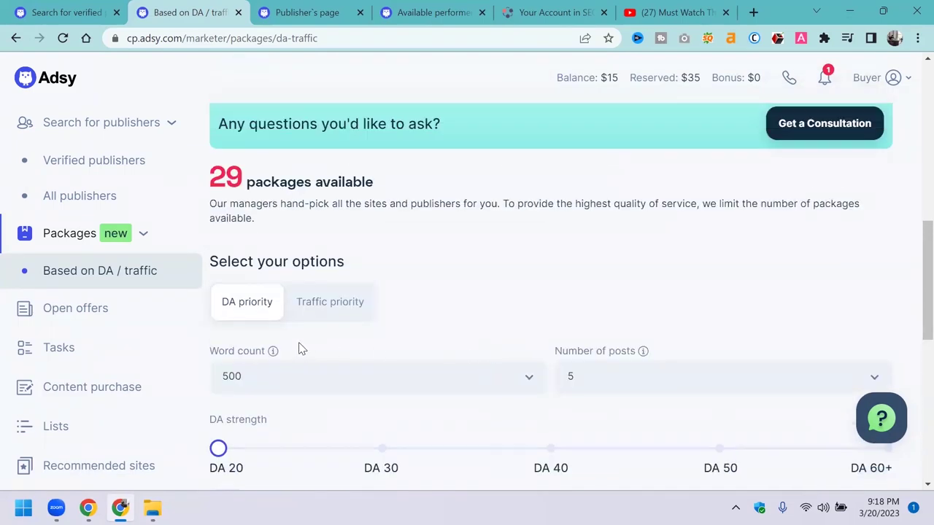
left_click(316, 312)
scroll(316, 313, "down", 2)
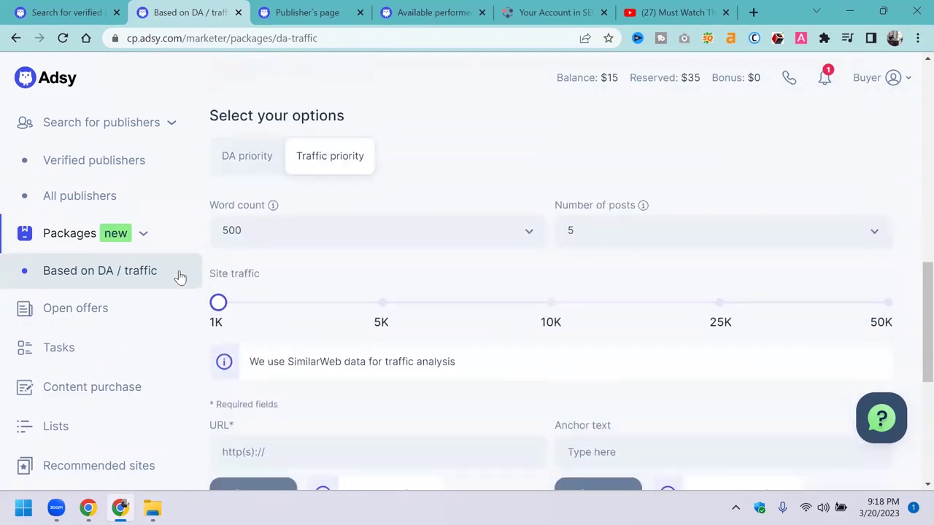
- Open the Open offers page and look over its offer list and search fields
left_click(48, 316)
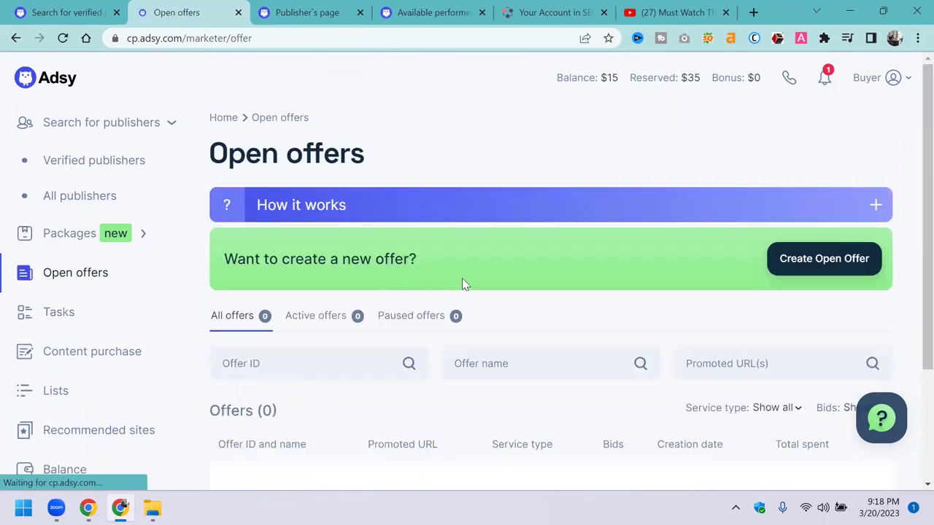
scroll(462, 278, "down", 2)
scroll(462, 278, "up", 1)
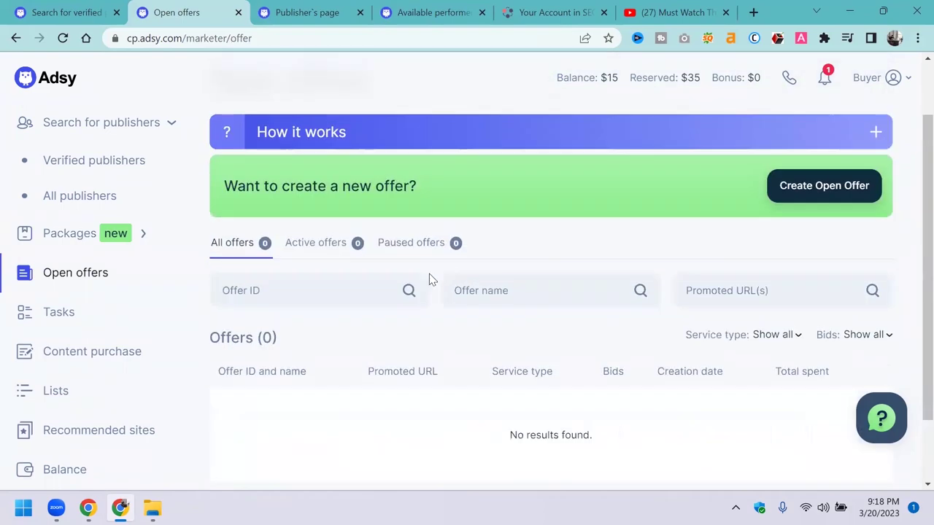
- Start a new open offer and look over its description, publisher, price and service settings
left_click(863, 177)
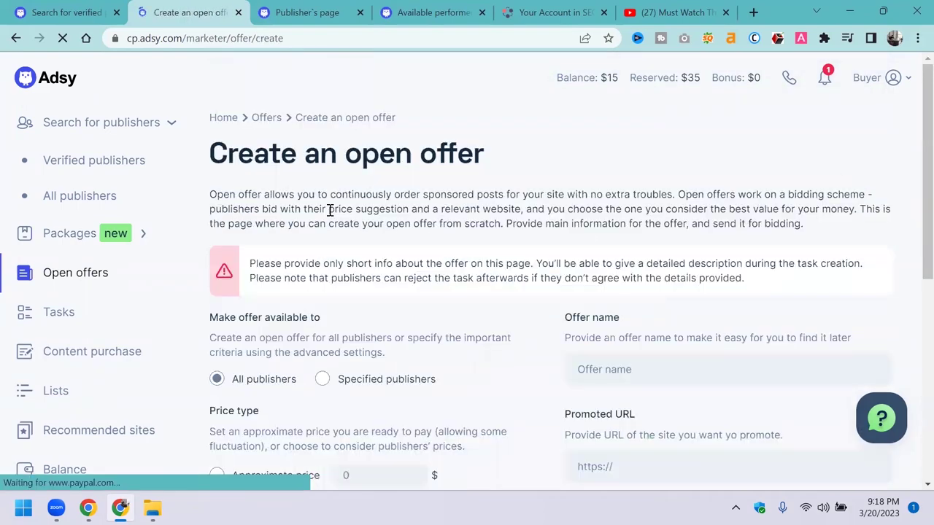
left_click_drag(210, 194, 770, 196)
scroll(385, 268, "down", 2)
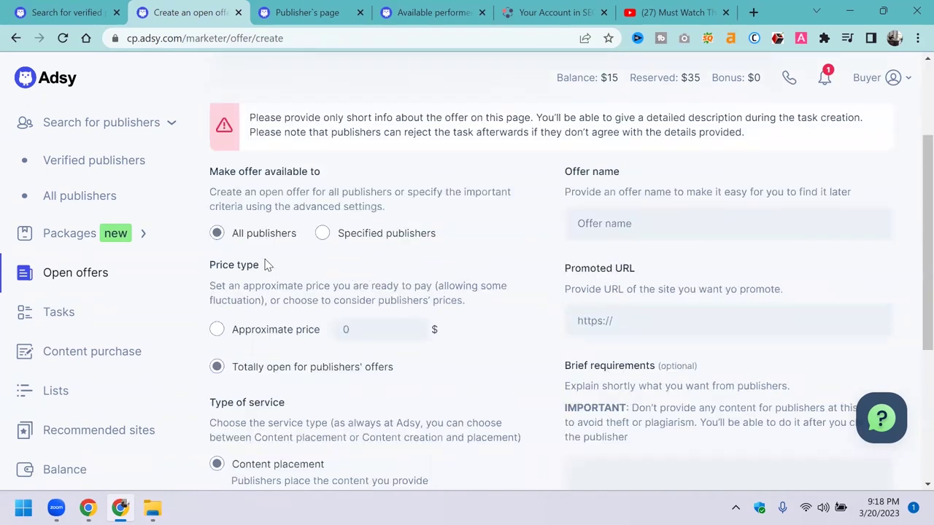
scroll(266, 265, "down", 3)
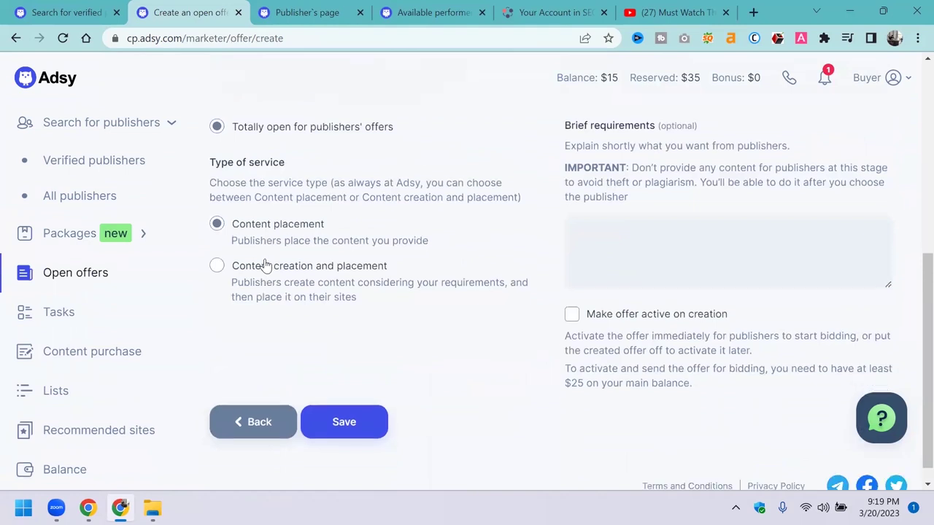
- Try the Approximate price and Content creation and placement options in the open offer form, and return to Open offers without saving
left_click(266, 266)
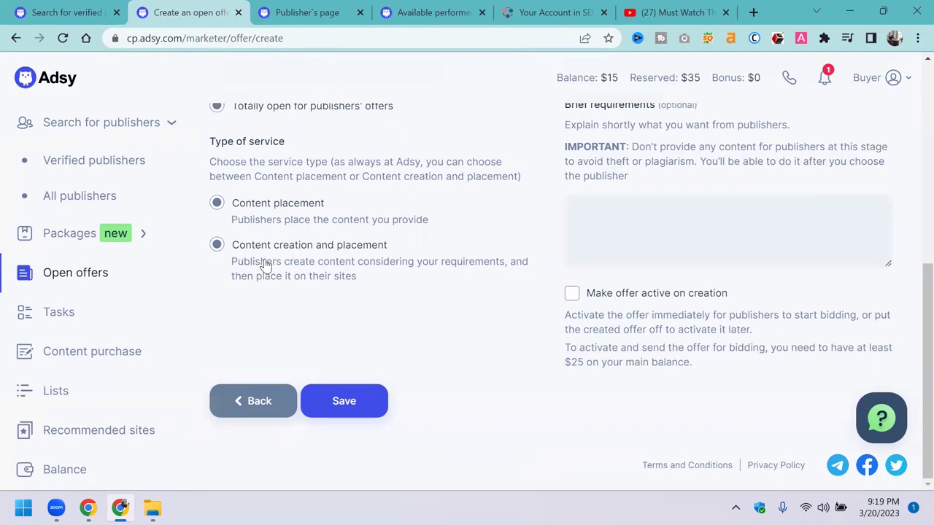
scroll(266, 266, "up", 4)
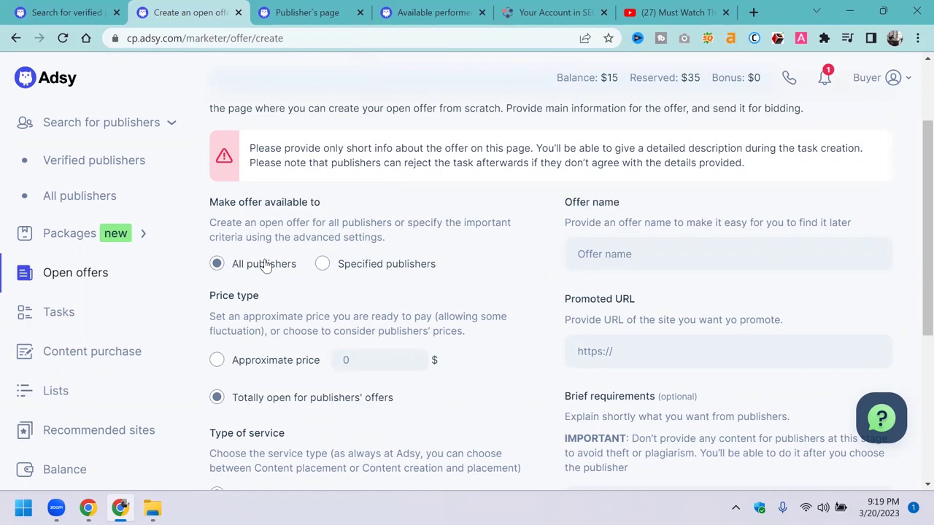
scroll(263, 265, "down", 2)
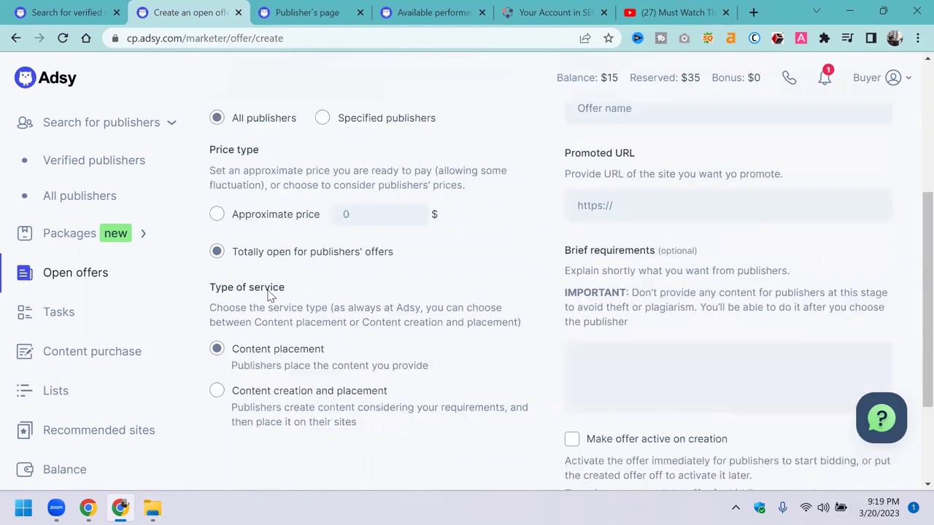
left_click(373, 211)
scroll(348, 263, "down", 2)
left_click(345, 285)
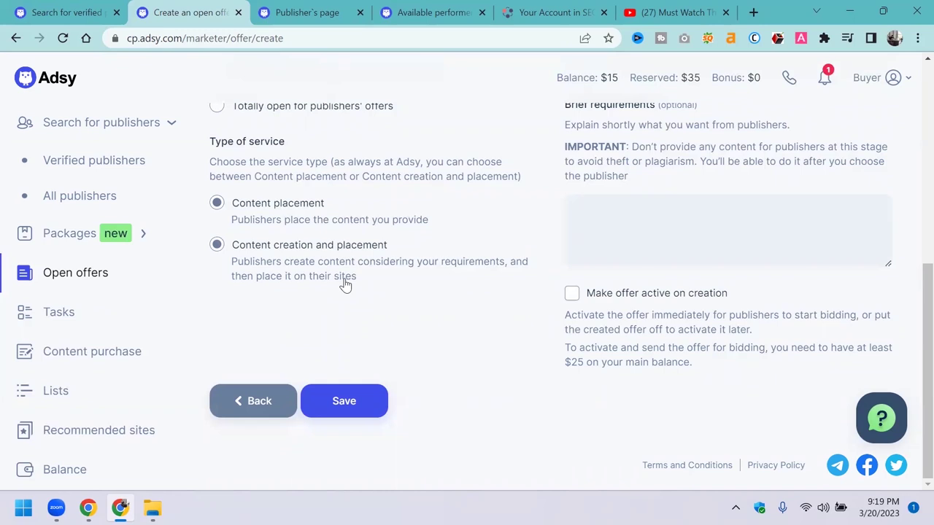
left_click_drag(567, 319, 68, 283)
left_click(69, 284)
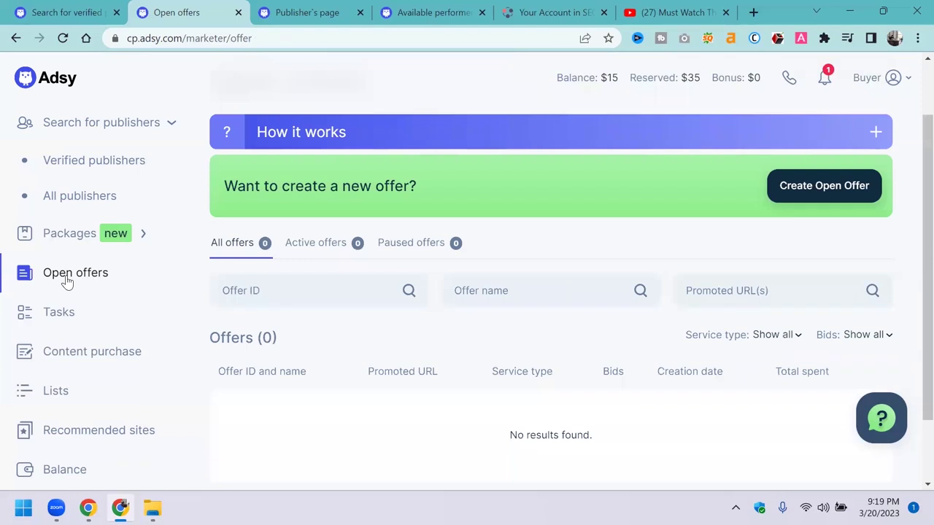
- Open the Tasks page and look at the Draft and Publisher's Acceptance stages
left_click(66, 307)
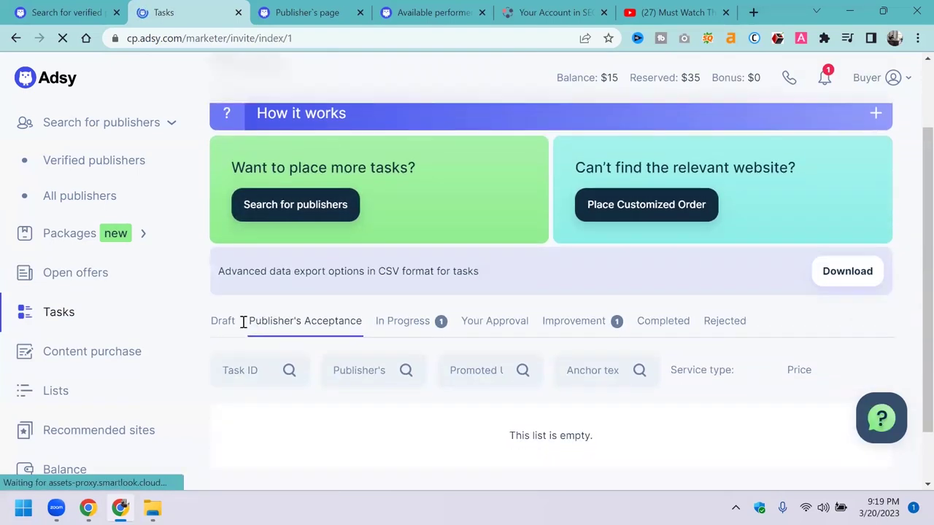
scroll(257, 328, "down", 1)
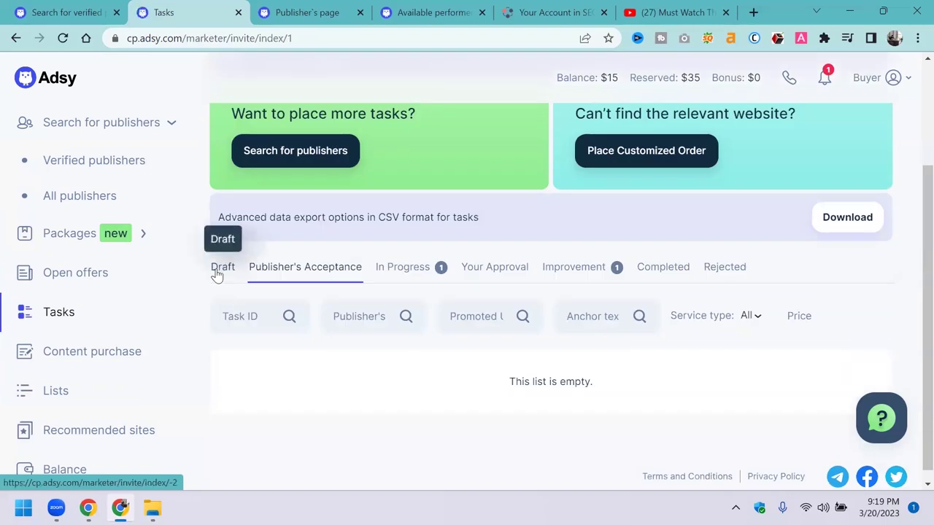
left_click_drag(249, 271, 371, 273)
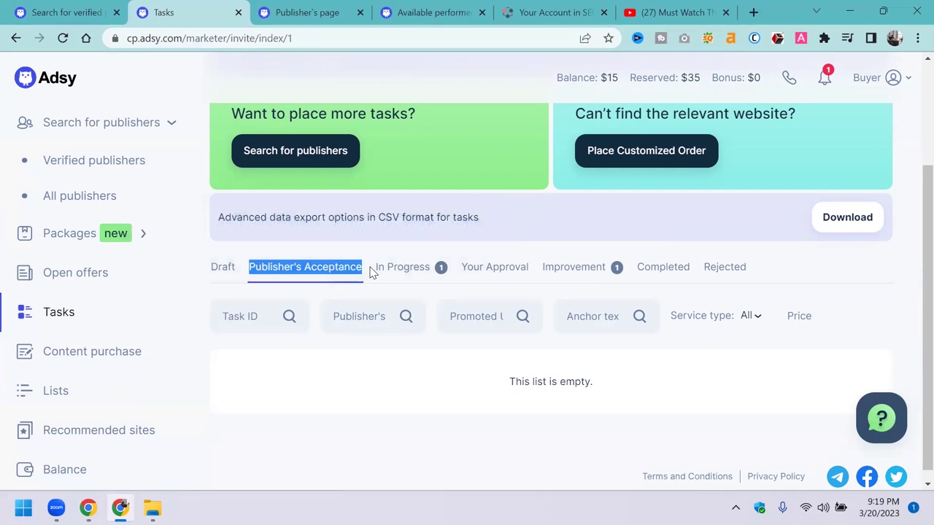
left_click(371, 273)
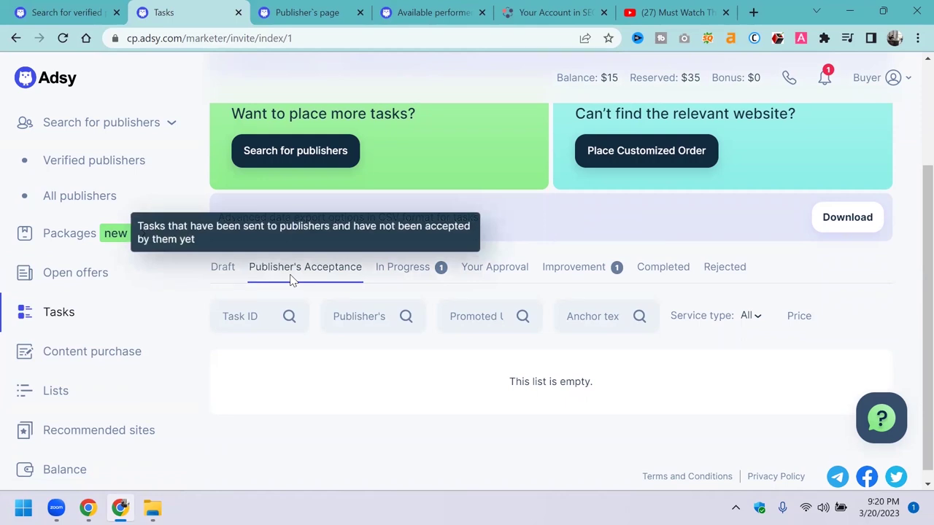
- Check the tasks listed under the In Progress and Your Approval stages
left_click(378, 268)
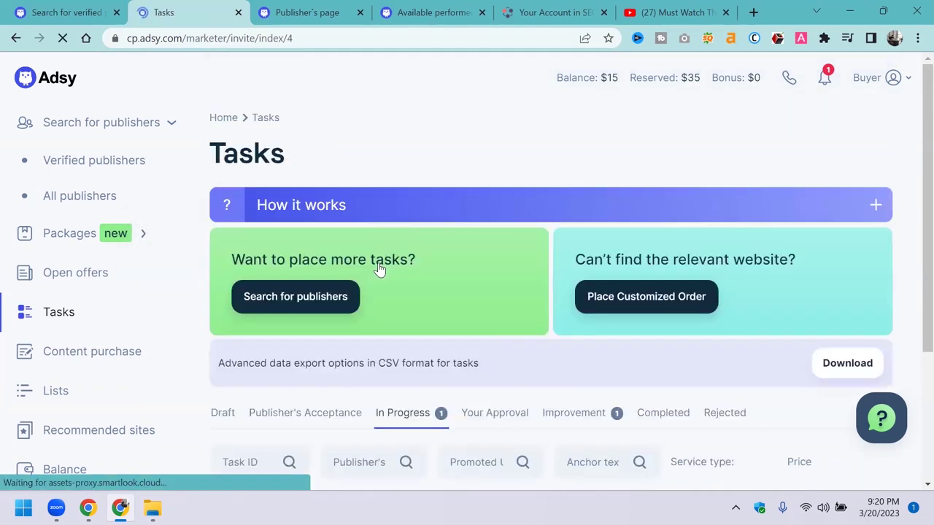
scroll(384, 285, "down", 1)
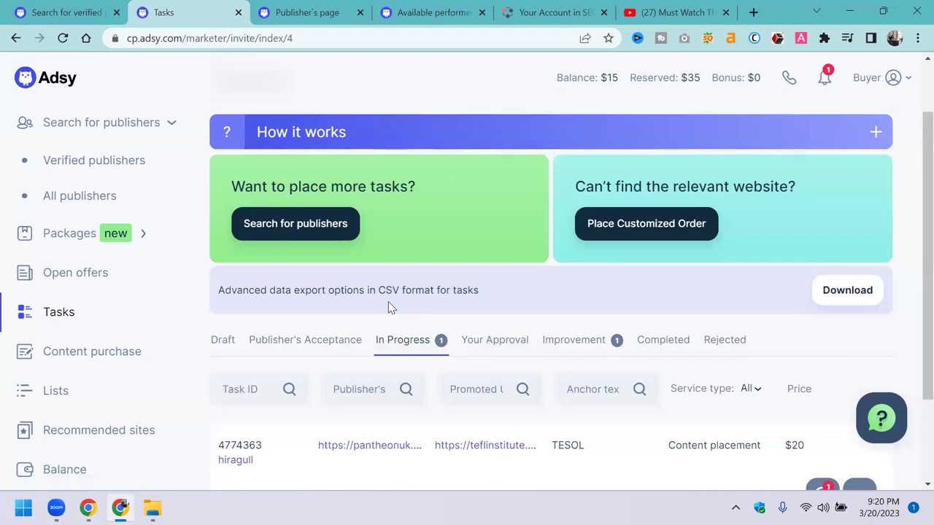
left_click(489, 344)
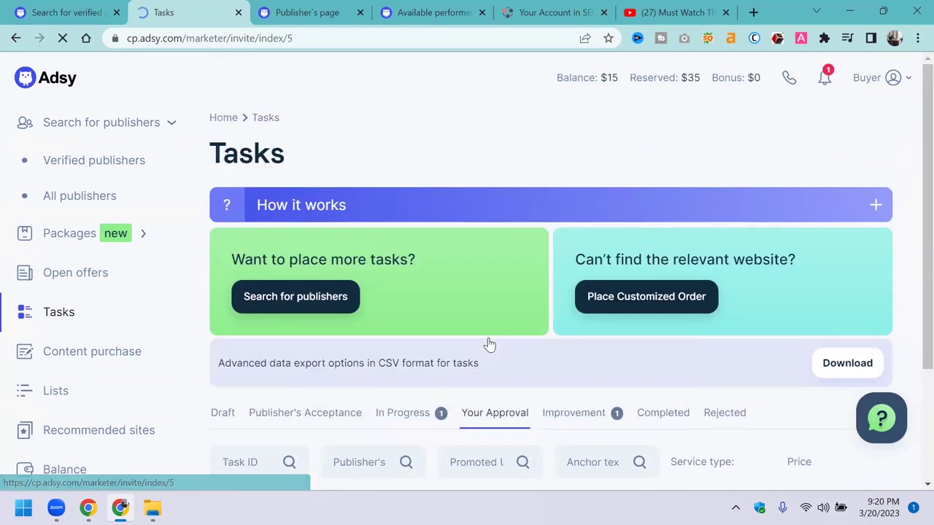
scroll(486, 349, "down", 2)
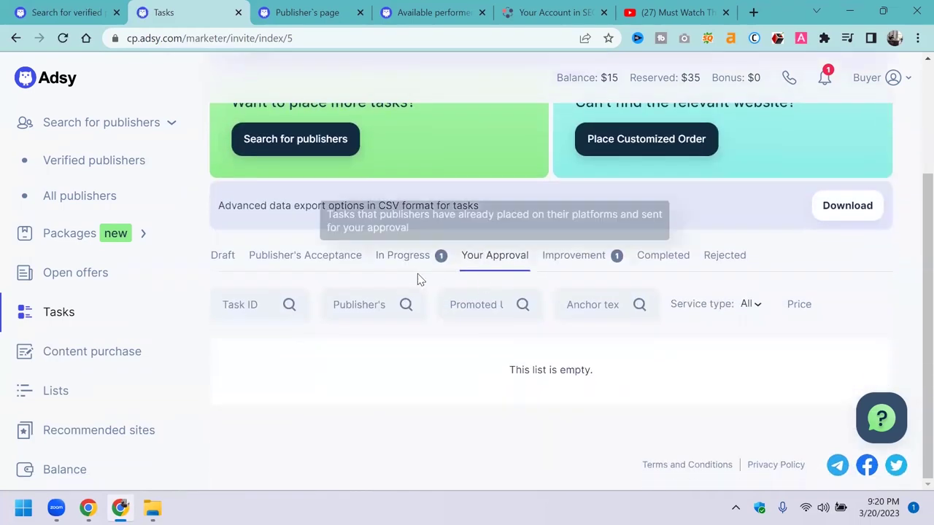
left_click(404, 263)
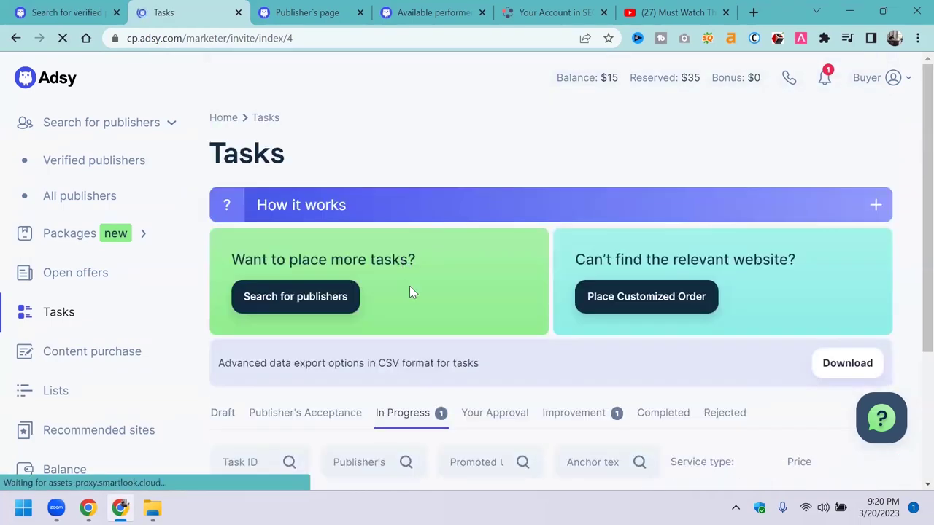
scroll(407, 287, "down", 2)
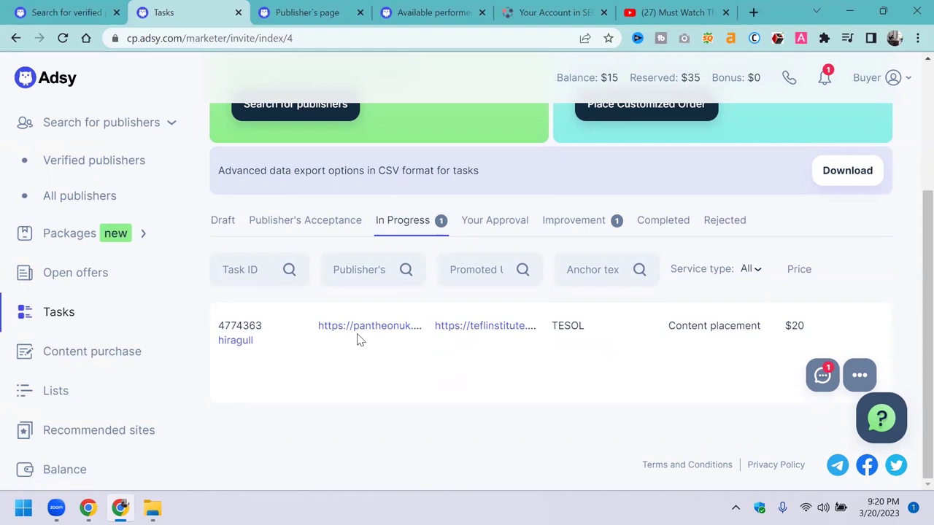
left_click(509, 233)
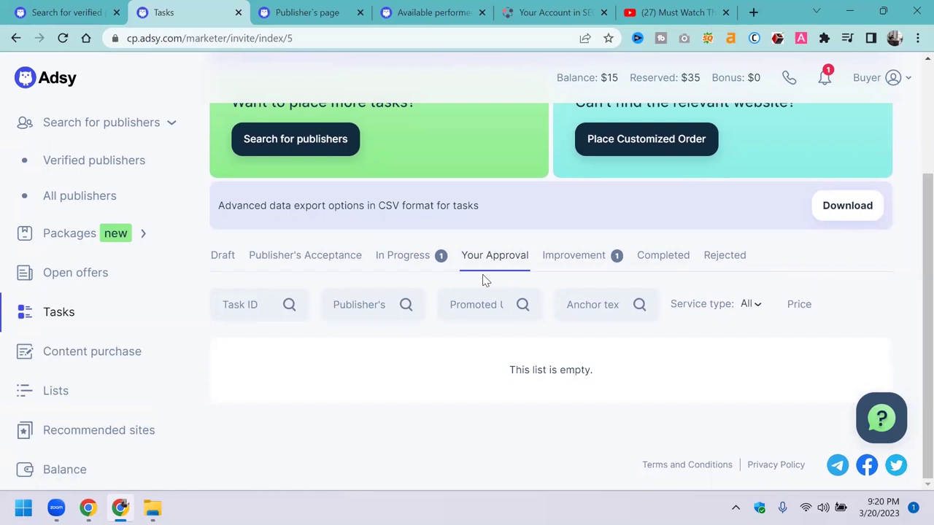
- Open Content purchase, look over the article order form's keywords and requirements fields, and return to the orders list
left_click(111, 368)
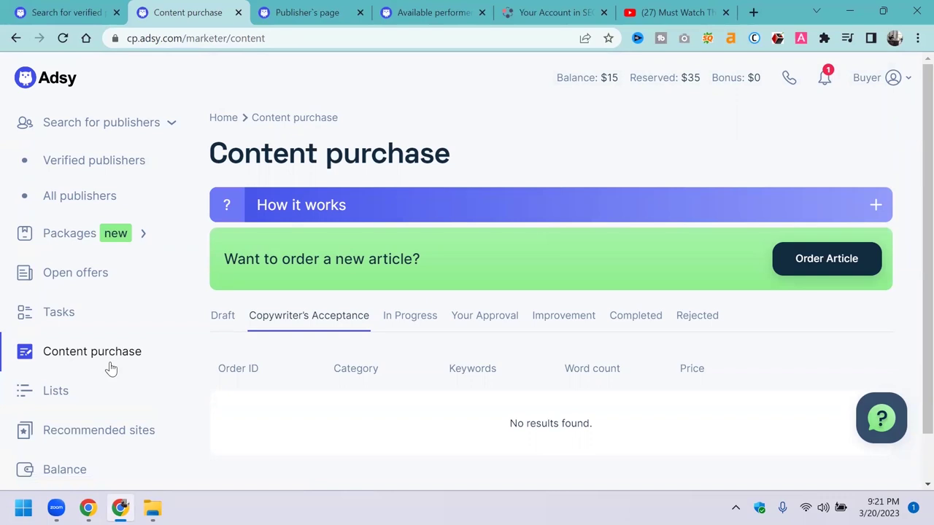
scroll(111, 369, "down", 1)
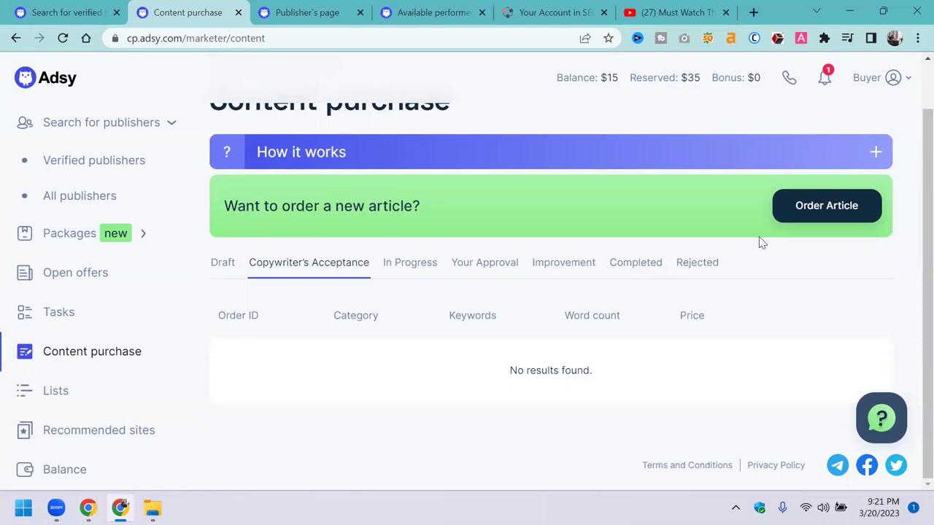
left_click(807, 205)
scroll(363, 284, "down", 2)
scroll(364, 284, "down", 8)
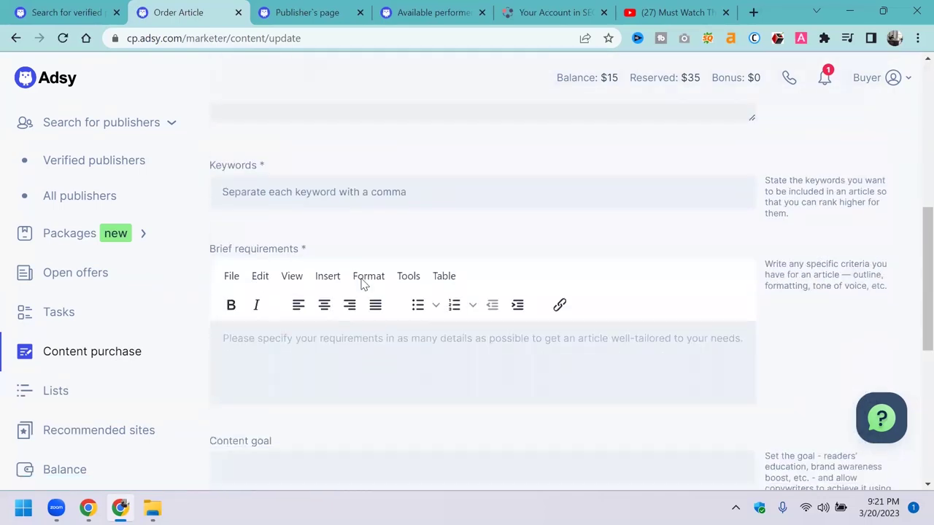
scroll(364, 283, "up", 10)
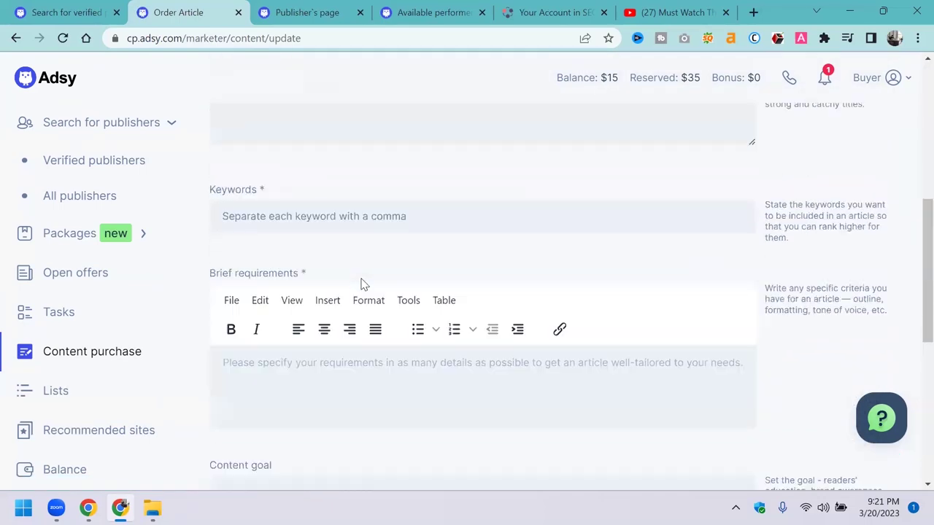
left_click(16, 38)
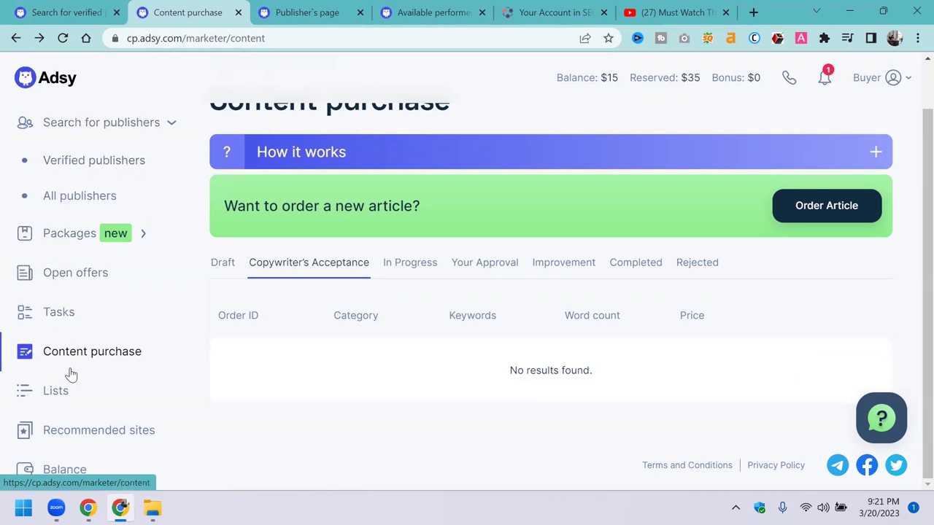
- Look over the site and publisher Lists page and the Recommended sites page
left_click(67, 392)
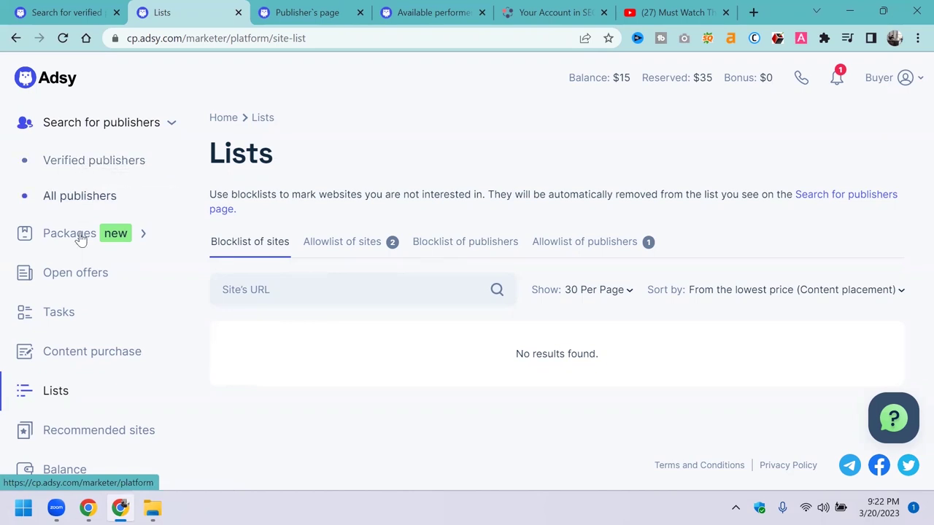
left_click(90, 430)
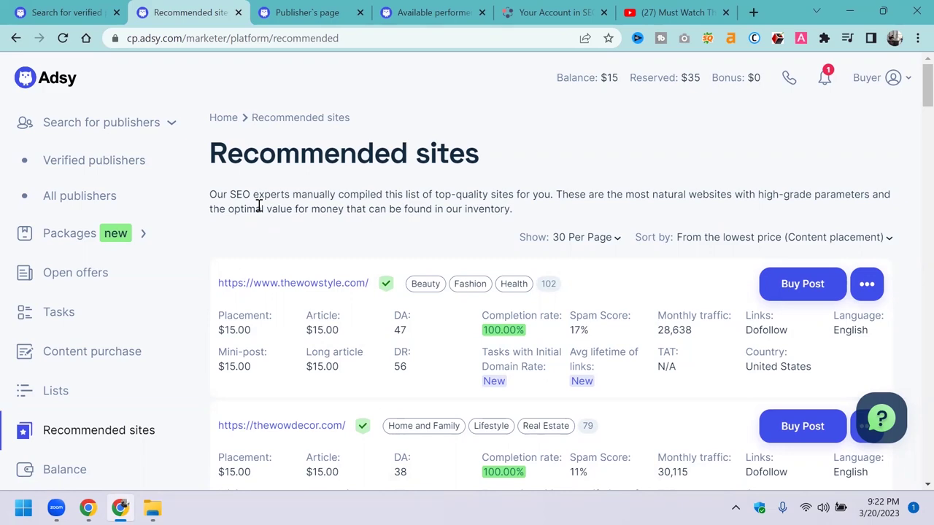
scroll(151, 328, "down", 1)
- Review the main, reserved and bonus balances and the transaction history on the Balance page, and go to the Adsy home page
left_click(79, 471)
mouse_move(864, 78)
scroll(394, 187, "down", 3)
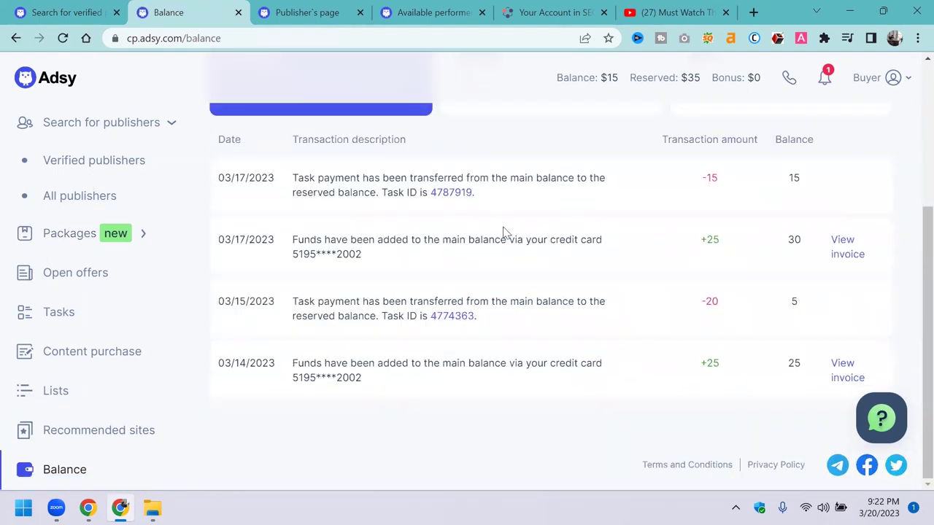
scroll(611, 309, "up", 3)
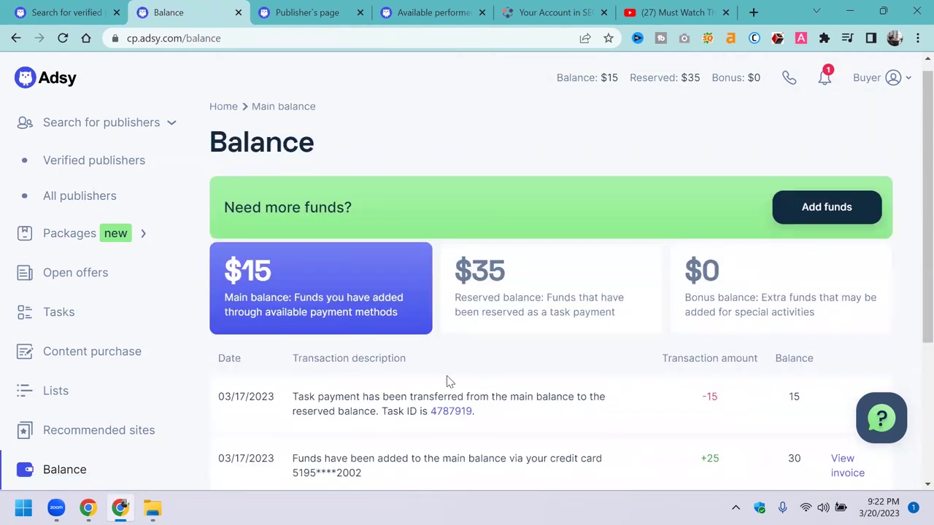
scroll(682, 352, "down", 3)
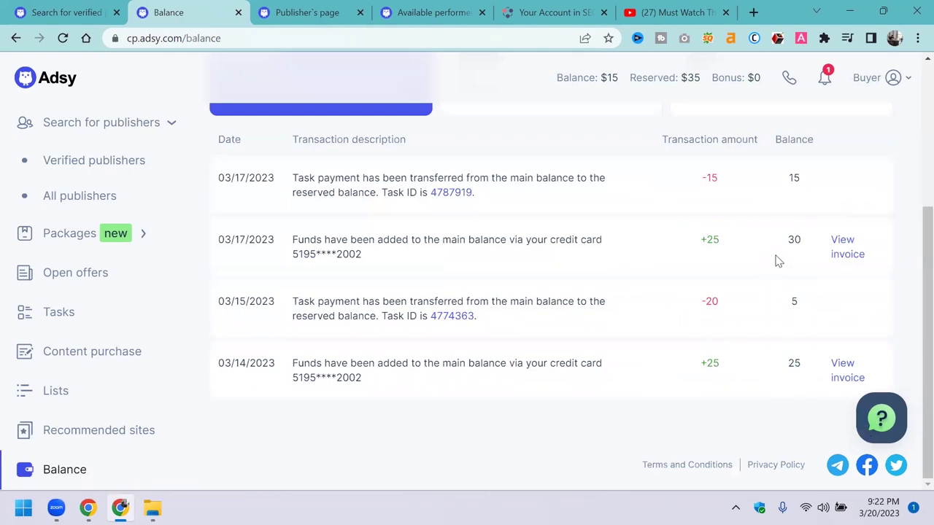
scroll(756, 338, "up", 1)
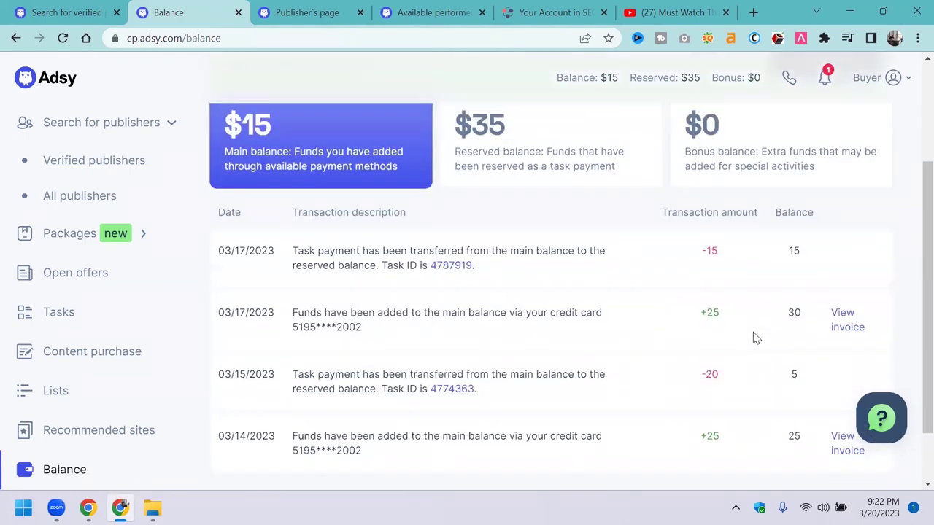
scroll(755, 335, "up", 2)
scroll(105, 470, "down", 1)
scroll(148, 370, "up", 1)
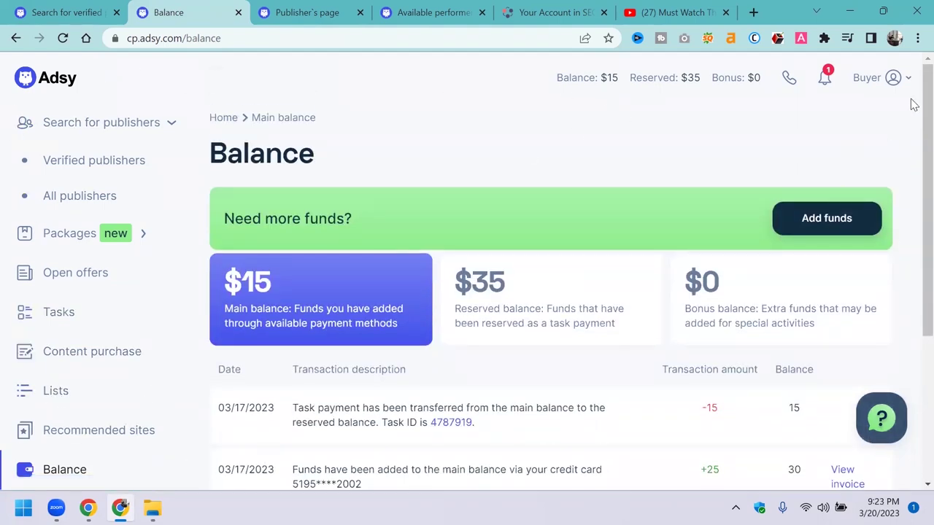
scroll(911, 291, "down", 3)
scroll(720, 313, "up", 3)
left_click(44, 82)
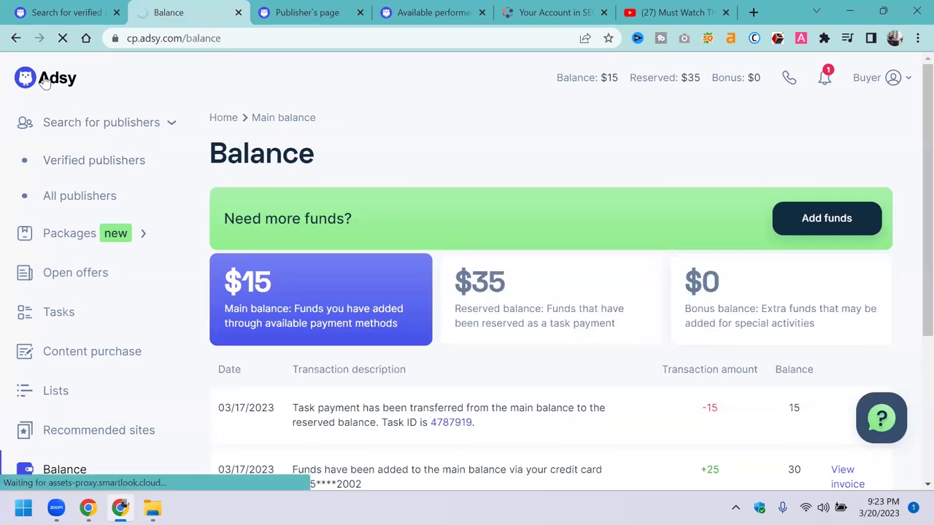